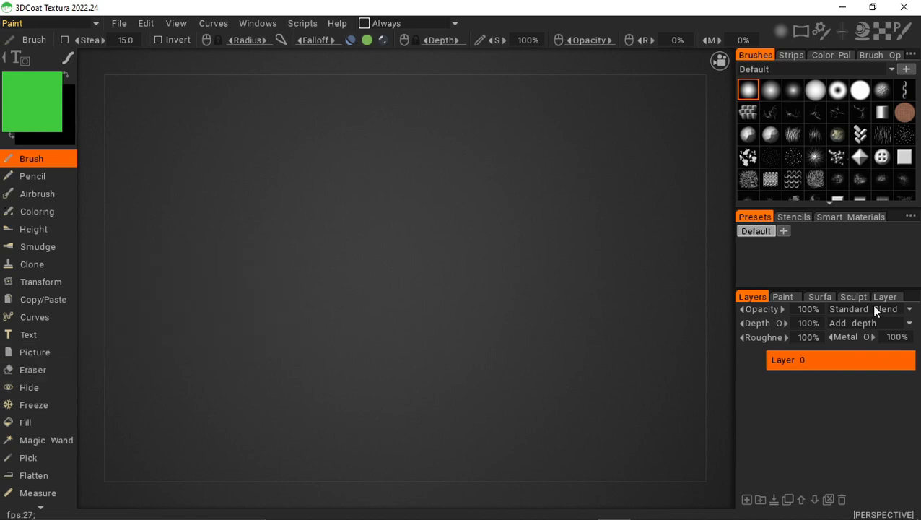
Step: Look through the stencil library in an enlarged area and browse the Default smart materials
left_click(784, 218)
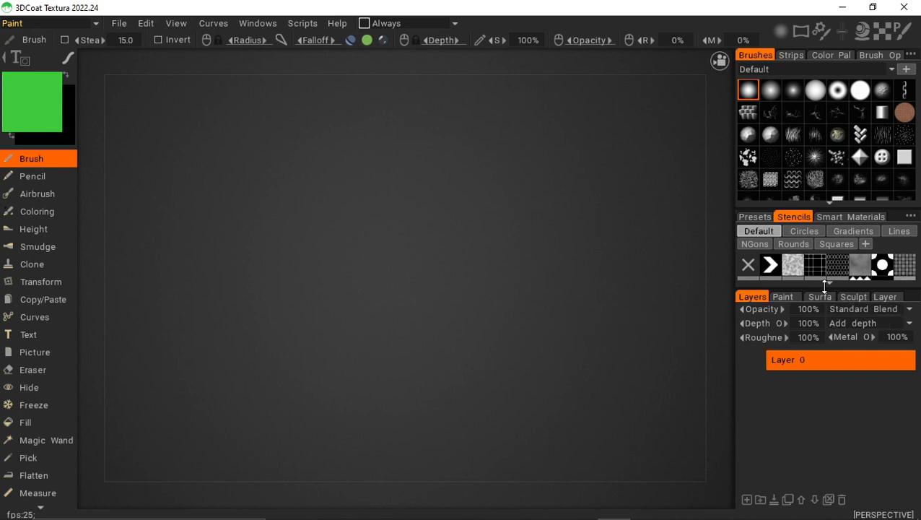
left_click_drag(824, 284, 815, 368)
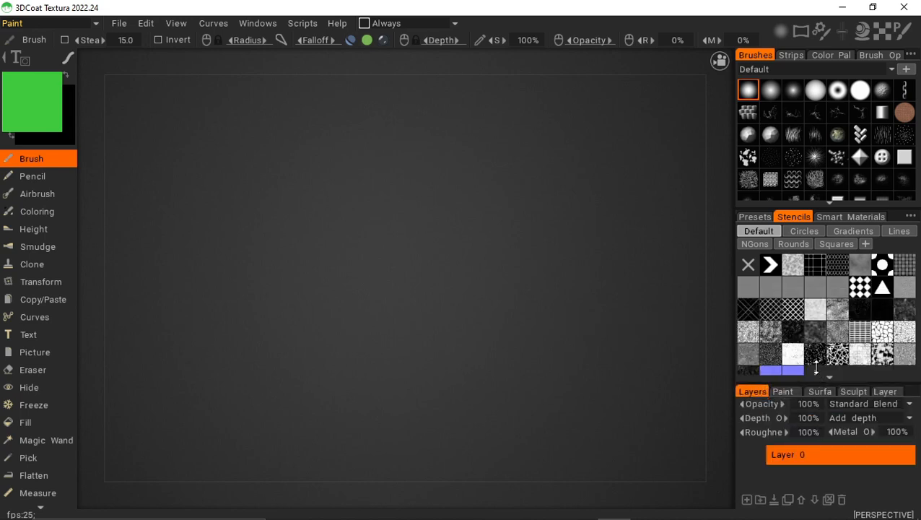
left_click(840, 216)
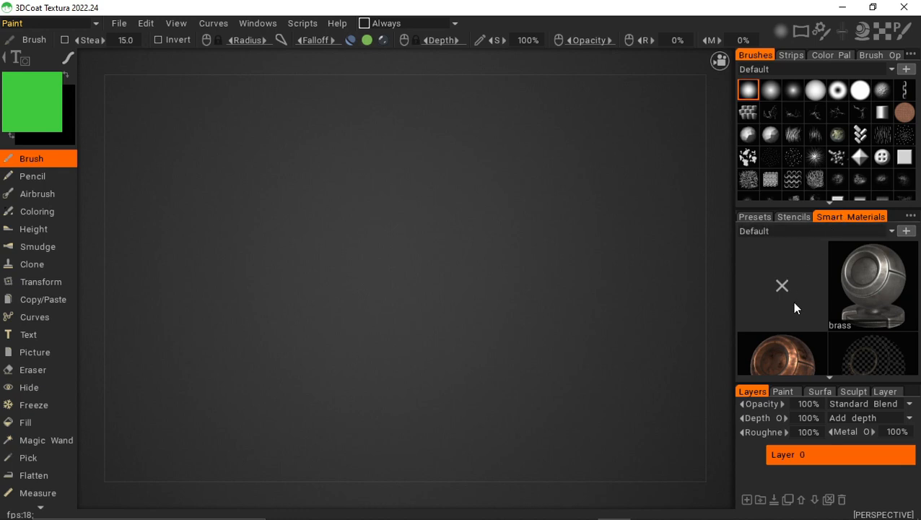
scroll(792, 301, "down", 5)
mouse_move(796, 296)
scroll(796, 296, "down", 1)
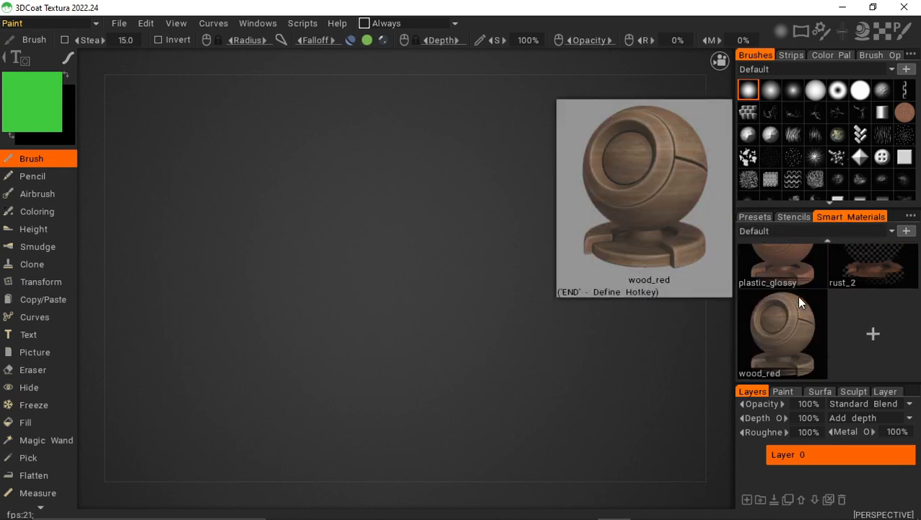
scroll(796, 294, "up", 5)
scroll(818, 303, "up", 3)
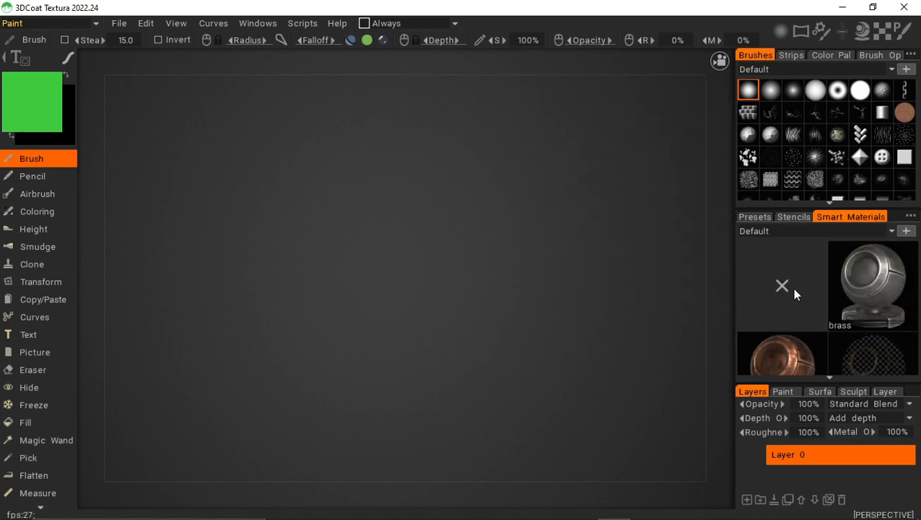
Step: Look at the Metal category of smart materials and return to the Default category
left_click(815, 231)
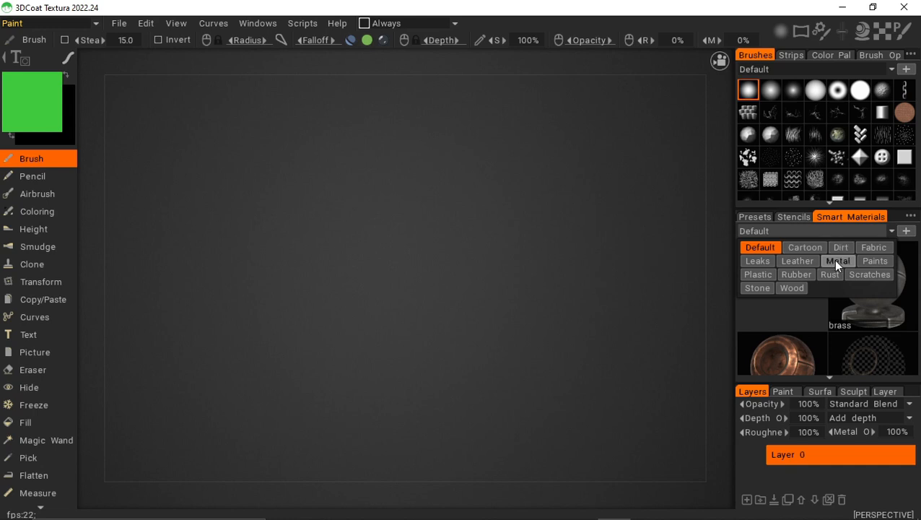
left_click(834, 260)
left_click(819, 232)
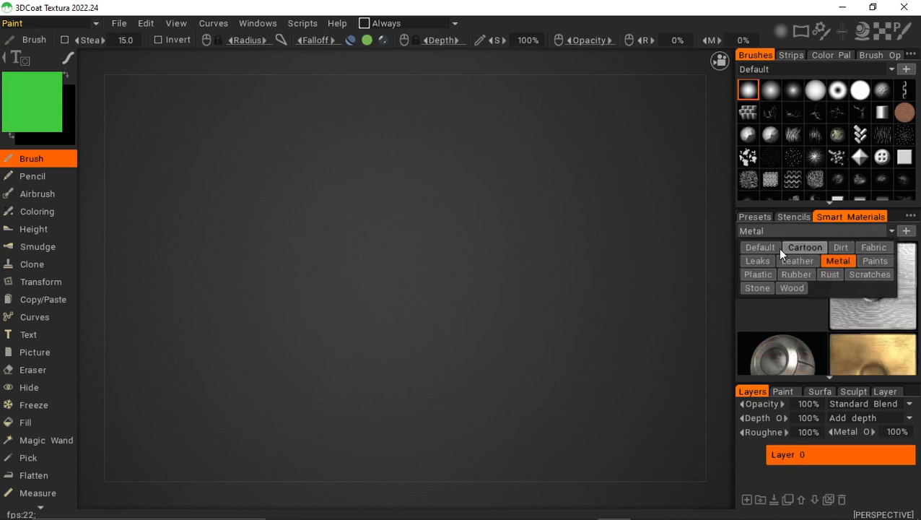
left_click(767, 243)
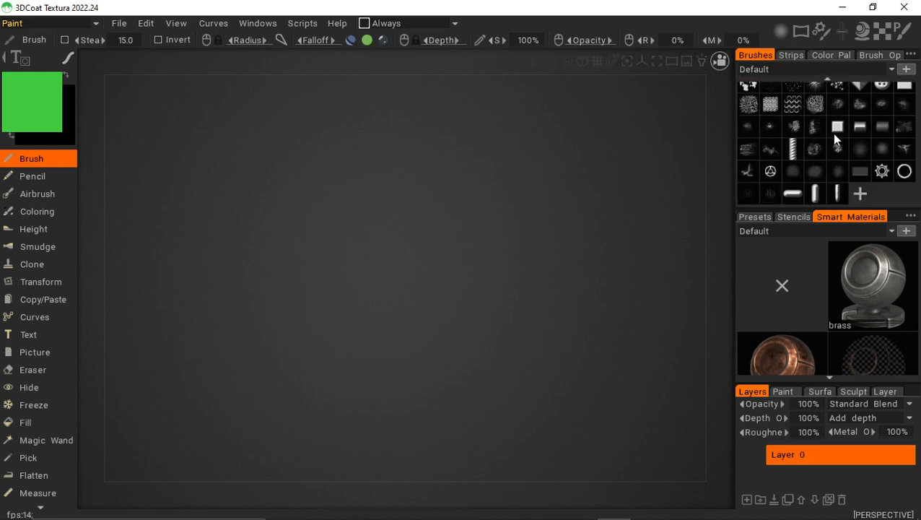
Step: Select the fourth round brush alpha in the Default set and enlarge the layers area
left_click(823, 92)
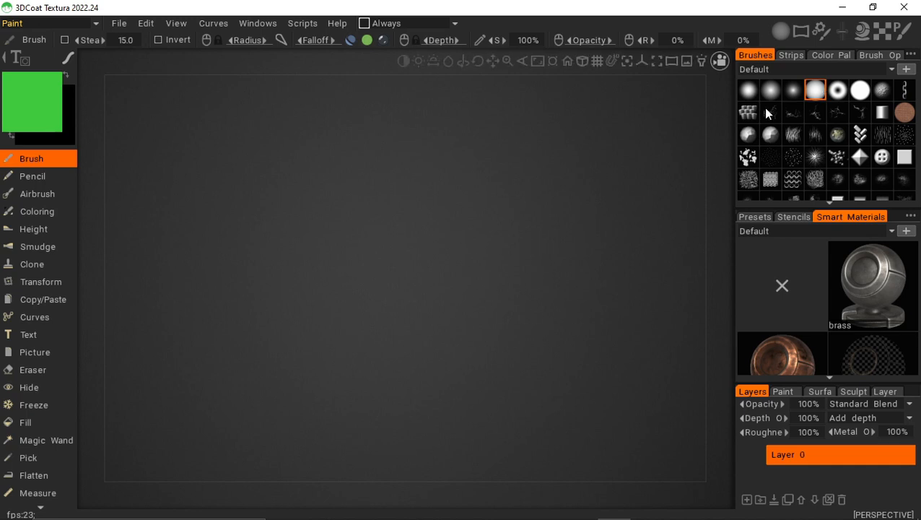
mouse_move(764, 108)
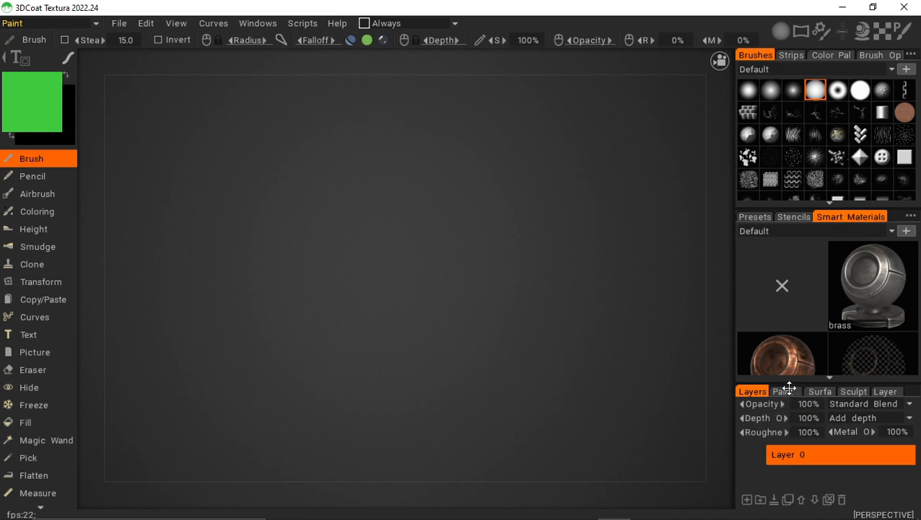
left_click_drag(790, 381, 791, 348)
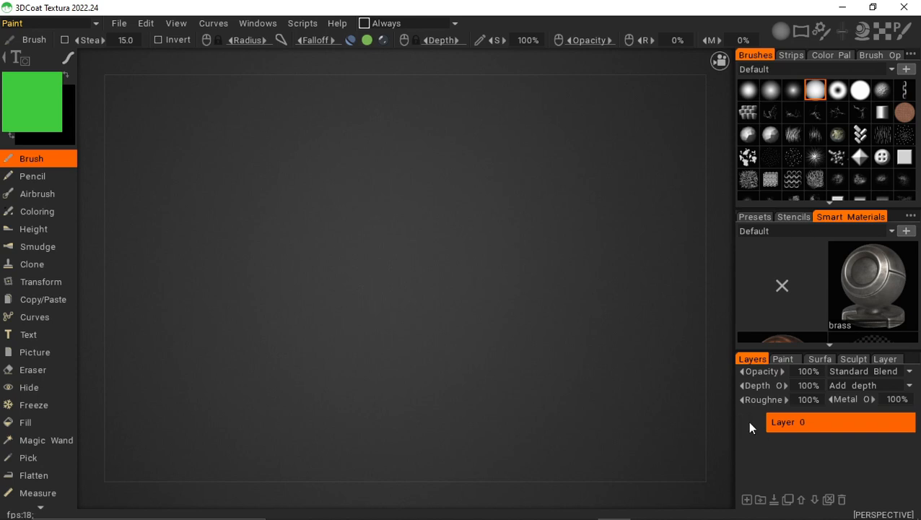
Step: Look through the Paint Objects, Surface Materials and Layer Blending sections
left_click(783, 359)
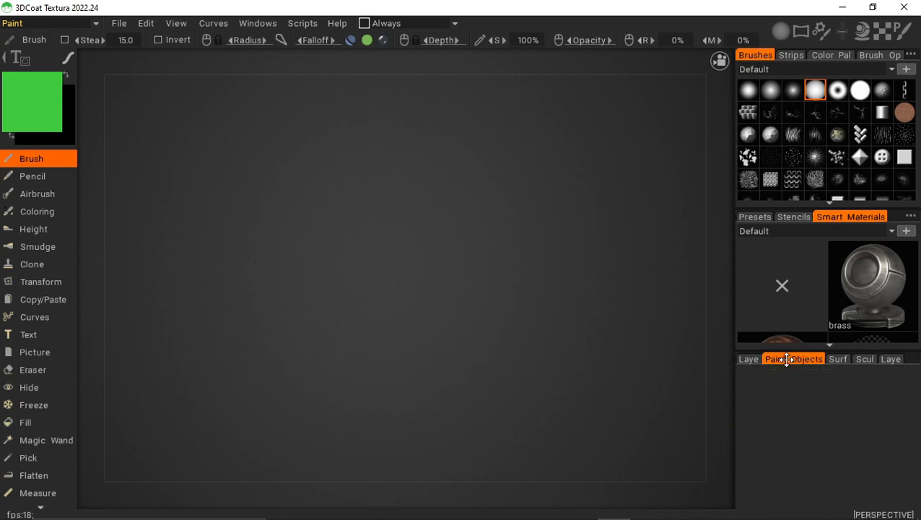
left_click(835, 359)
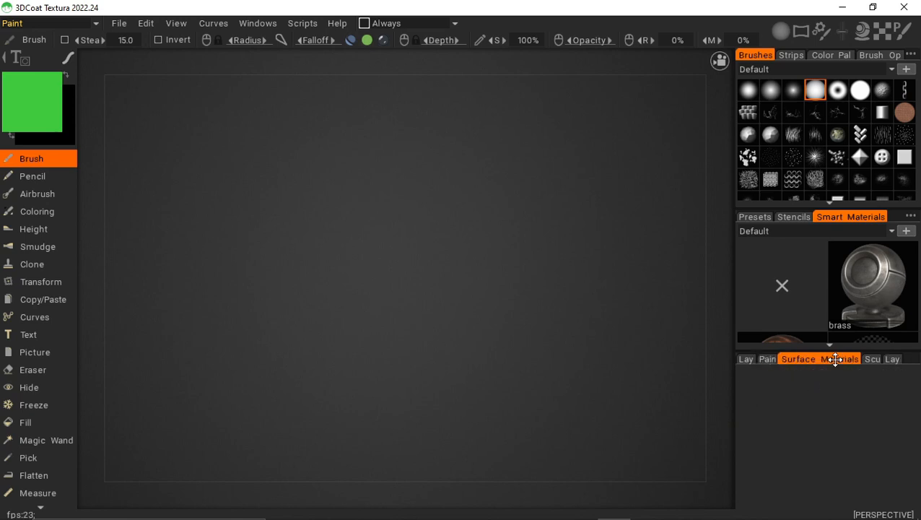
left_click(882, 359)
left_click(891, 361)
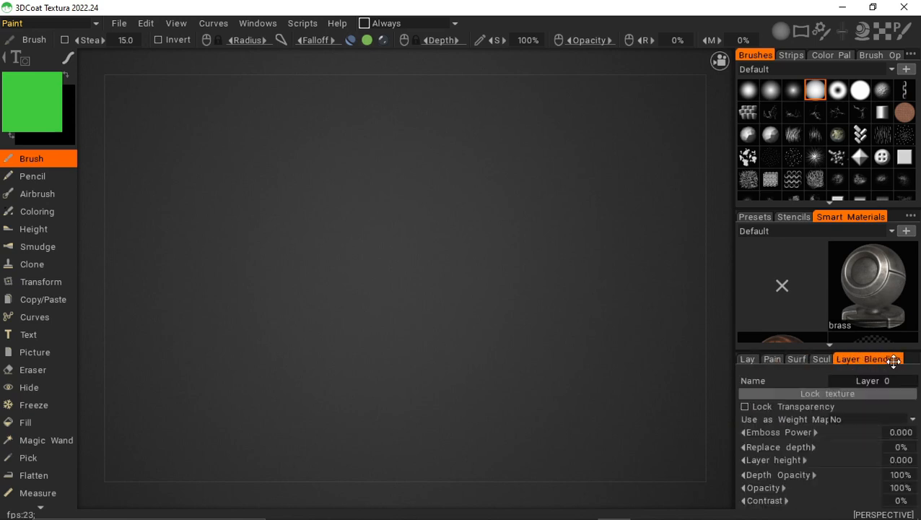
Step: Enlarge the brush library and return to the layer list after revisiting Paint Objects, Surface Materials and Layer Blending
mouse_move(836, 208)
left_mouse_down()
mouse_move(802, 371)
mouse_move(780, 417)
left_mouse_up()
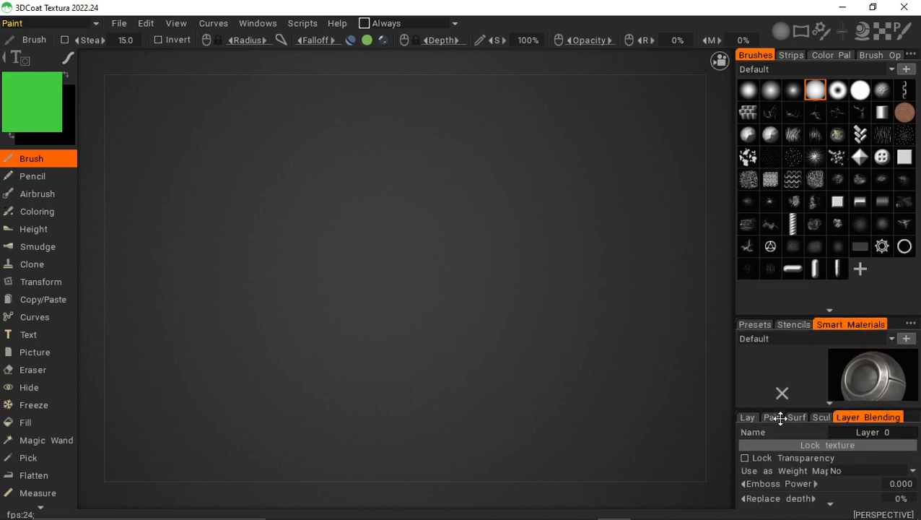
left_click(776, 418)
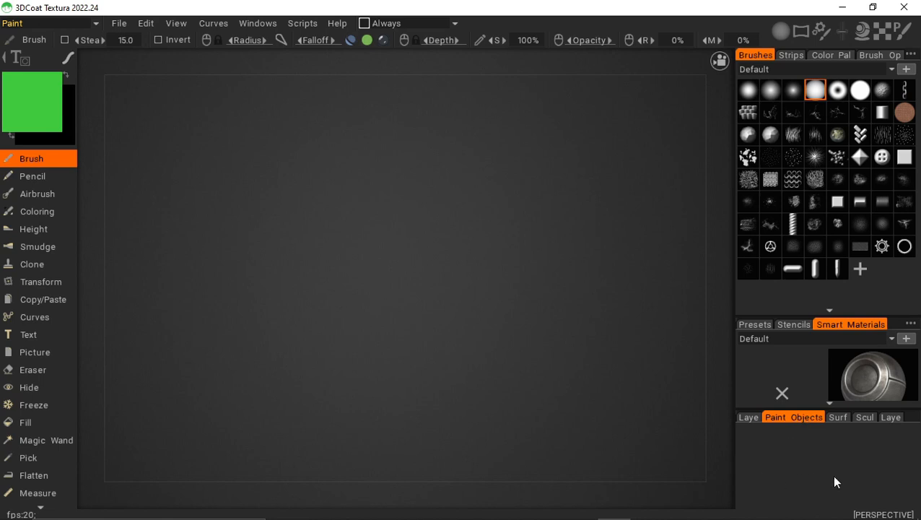
left_click(838, 417)
left_click(881, 417)
left_click(889, 418)
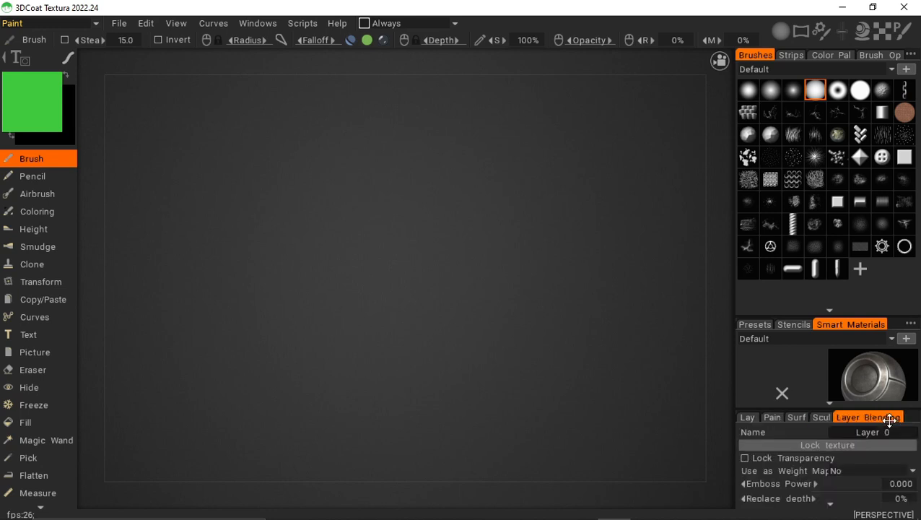
left_click(745, 417)
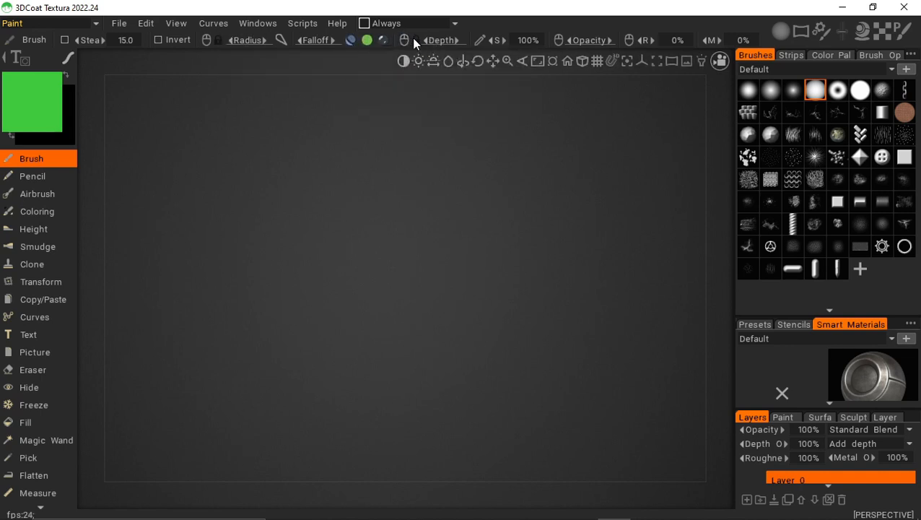
Step: Examine the camera navigation options, the background options and the viewport display controls
mouse_move(383, 44)
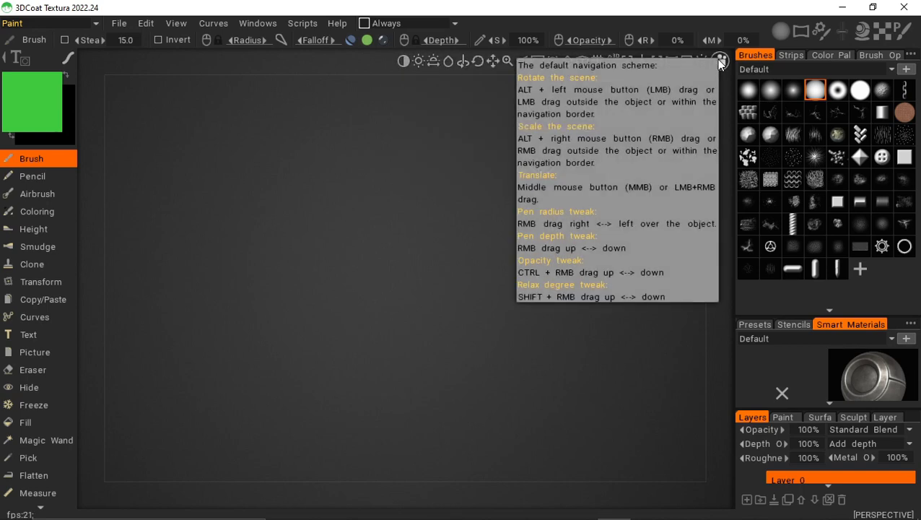
left_click(719, 62)
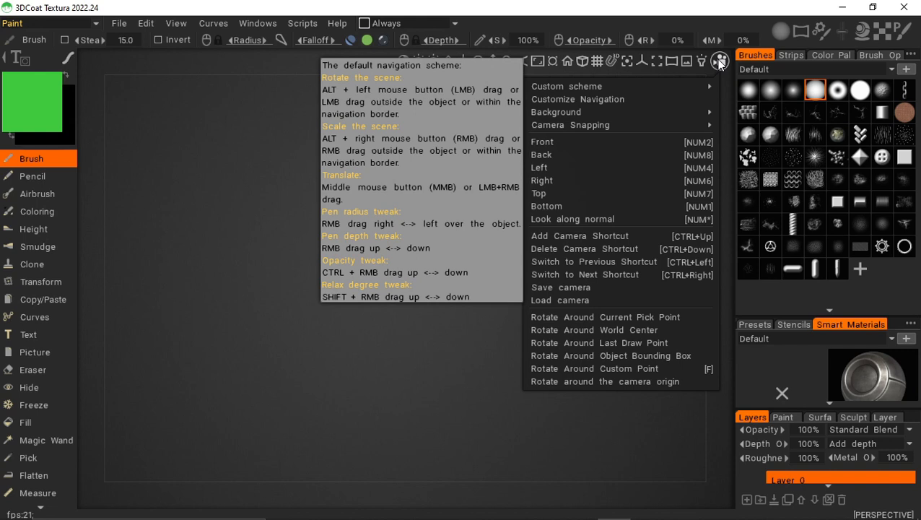
mouse_move(680, 87)
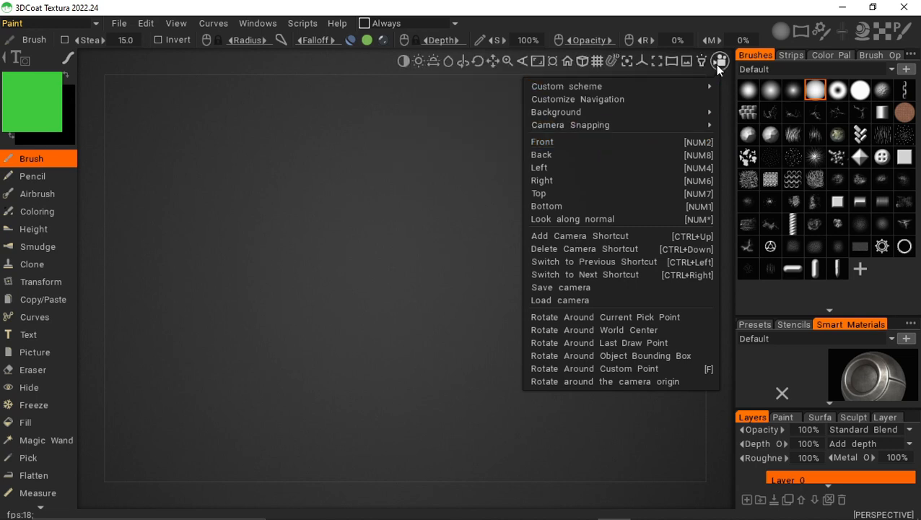
mouse_move(553, 114)
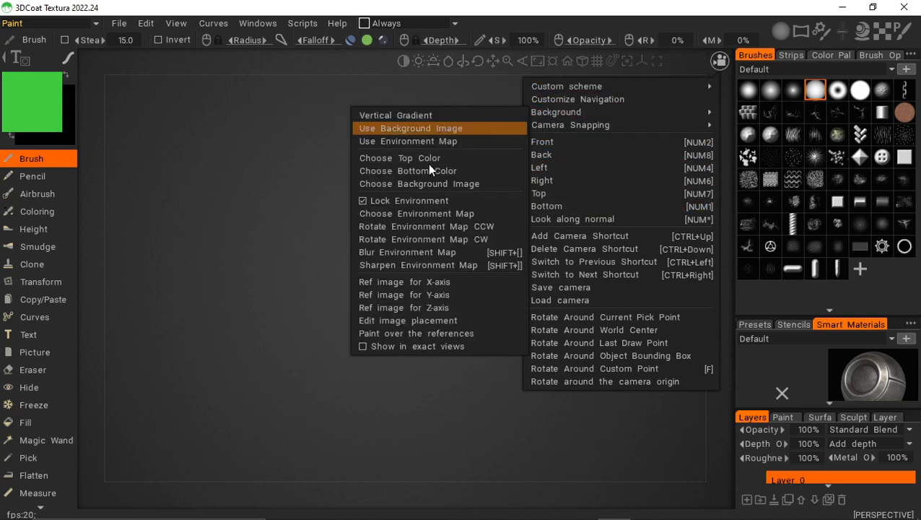
left_click(299, 208)
mouse_move(714, 61)
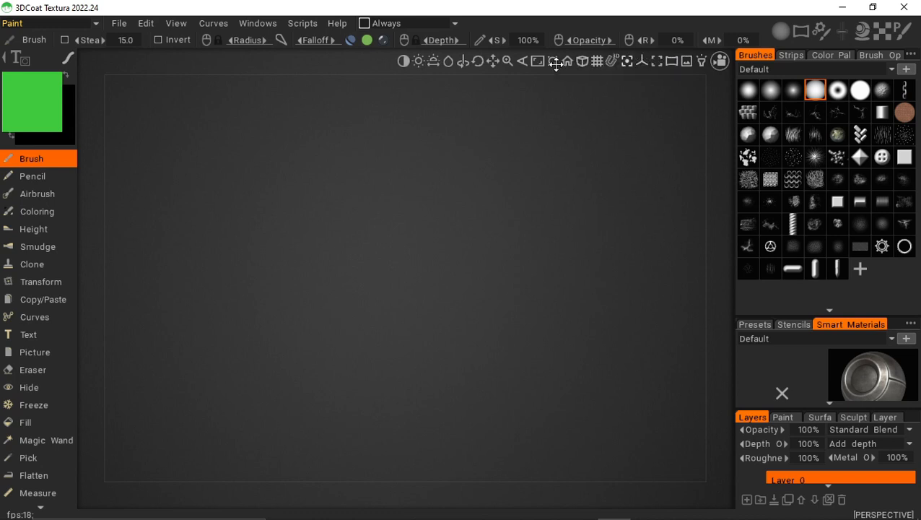
left_click(670, 64)
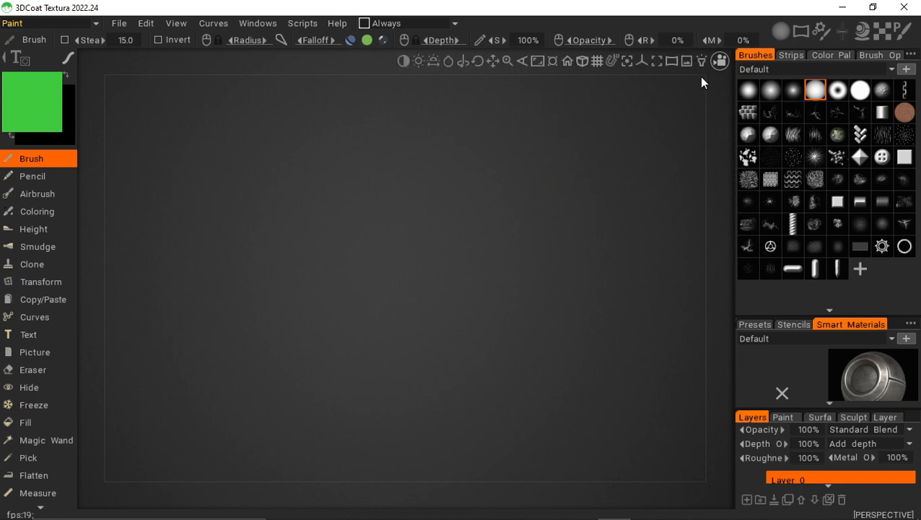
Step: Look through the Default strips and display the color palette
left_click(794, 56)
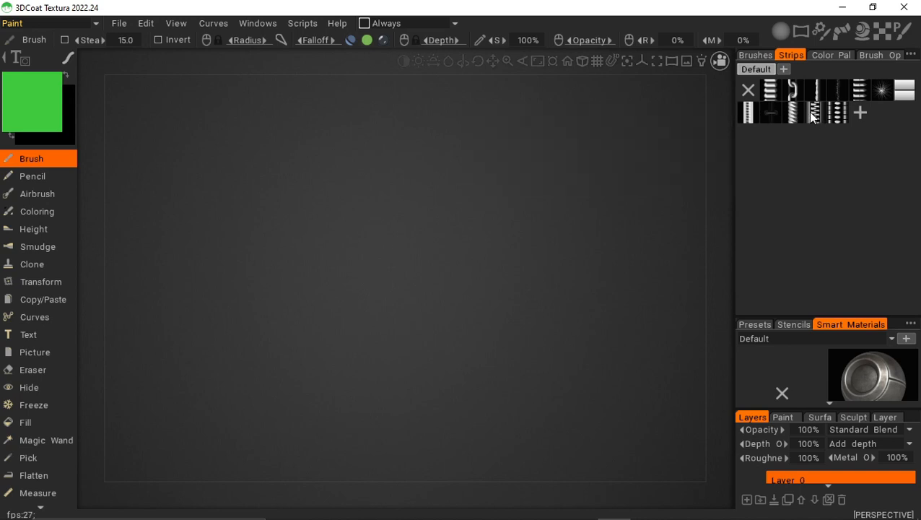
mouse_move(815, 116)
left_click(828, 56)
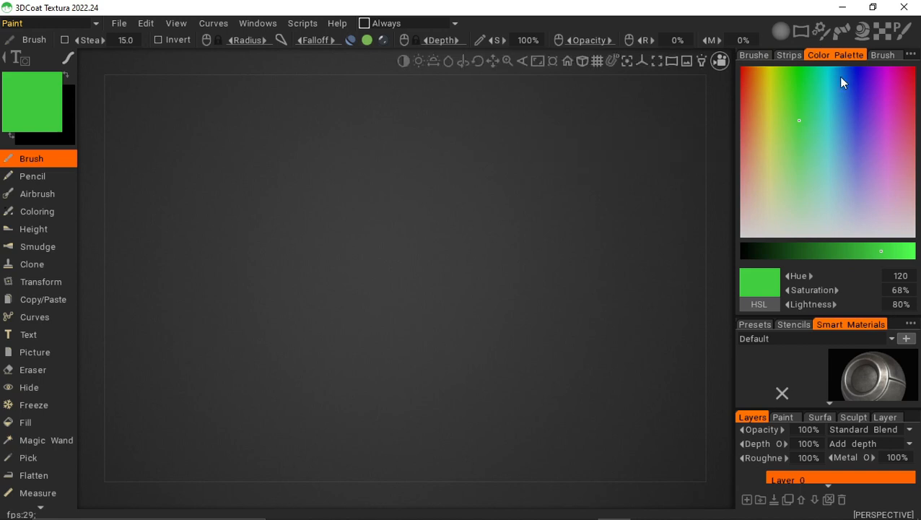
Step: Try sampling a muted grey-brown foreground color from the sky.jpg image and cancel the color selection
left_click(47, 108)
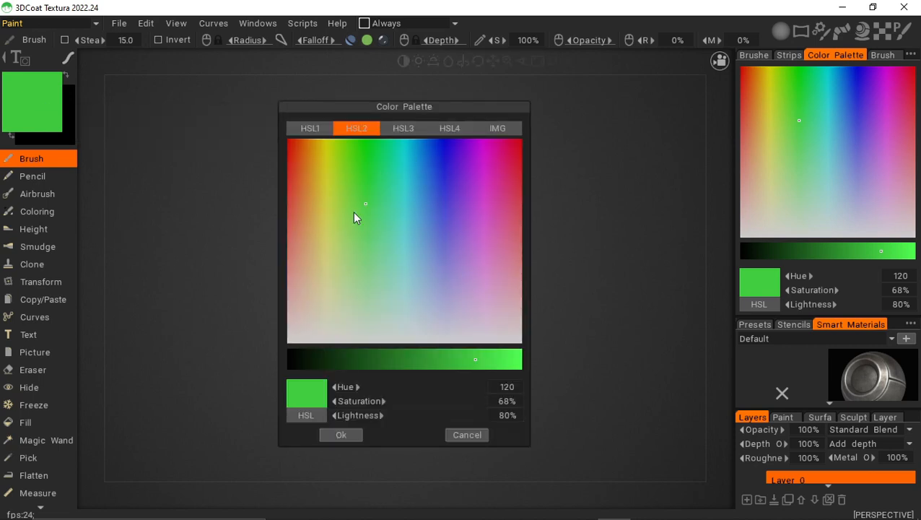
left_click(495, 130)
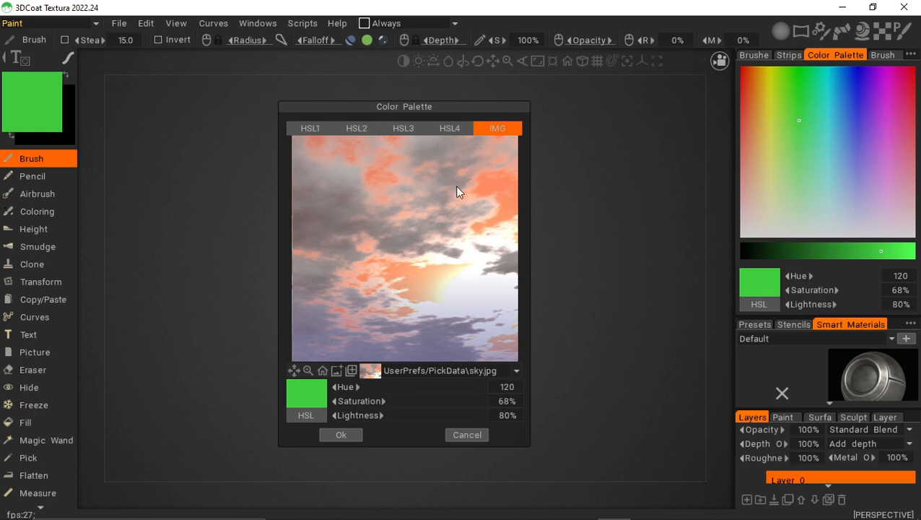
left_click(390, 266)
left_click(347, 207)
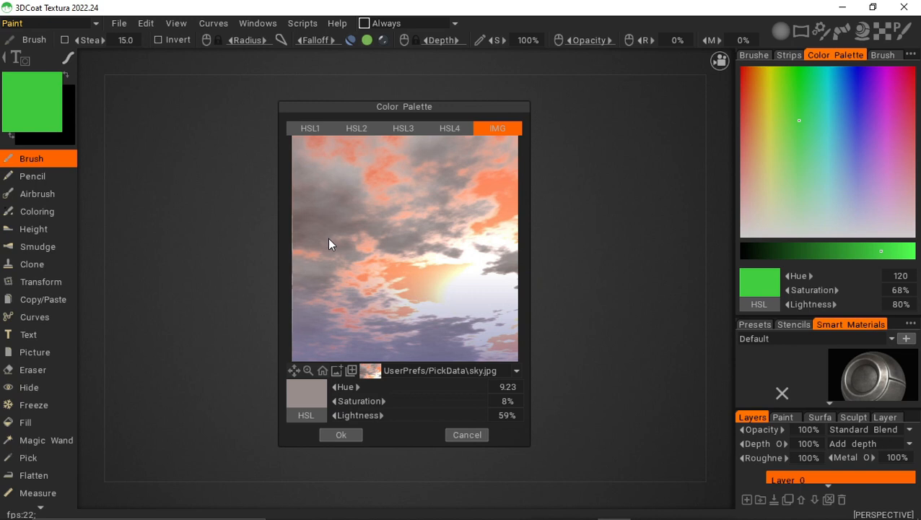
left_click(469, 435)
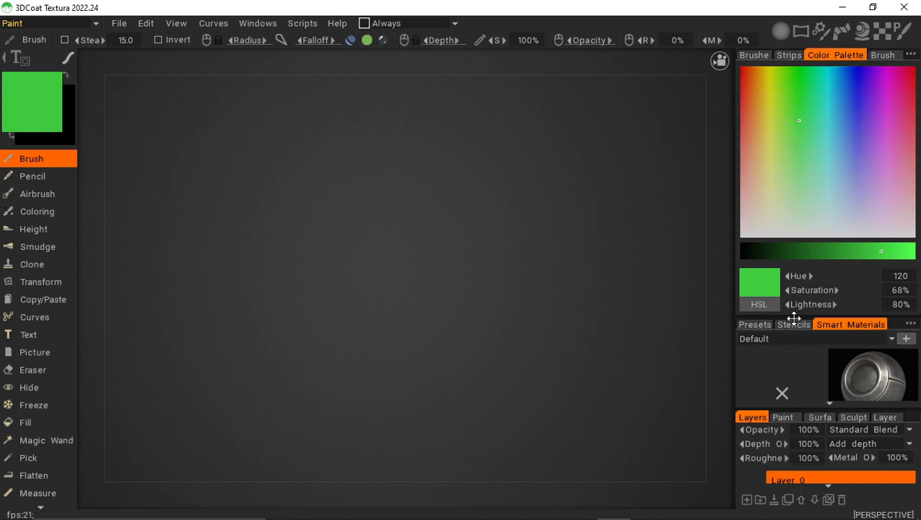
Step: Bring back the brush library and enlarge the area below it to show the Default smart materials
left_click(790, 55)
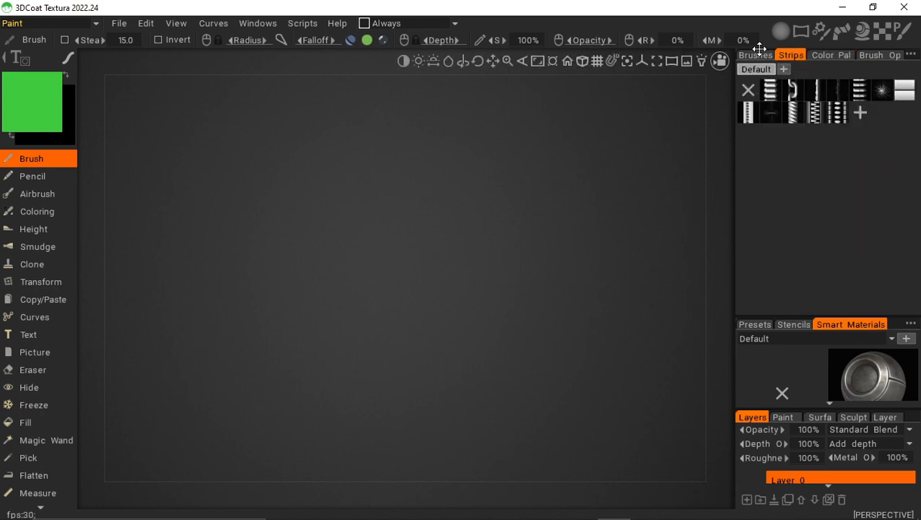
left_click(755, 55)
left_click_drag(783, 328, 778, 293)
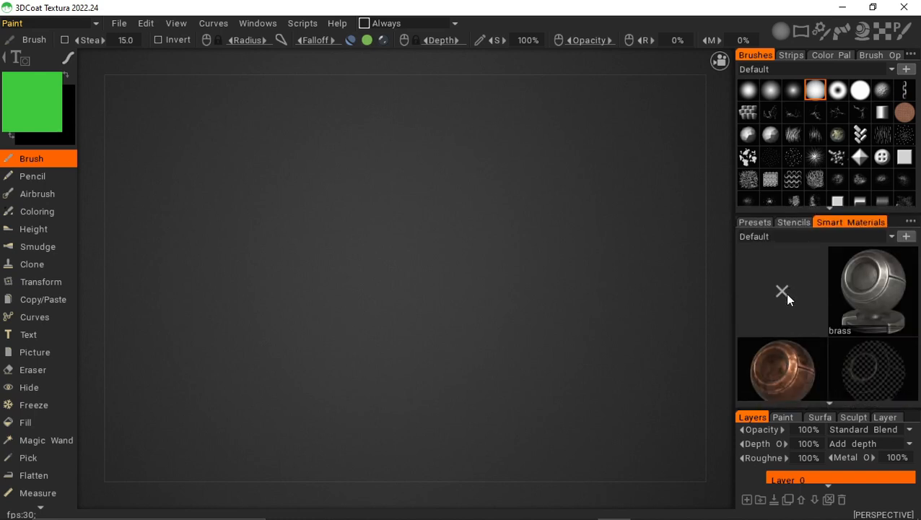
left_click(793, 221)
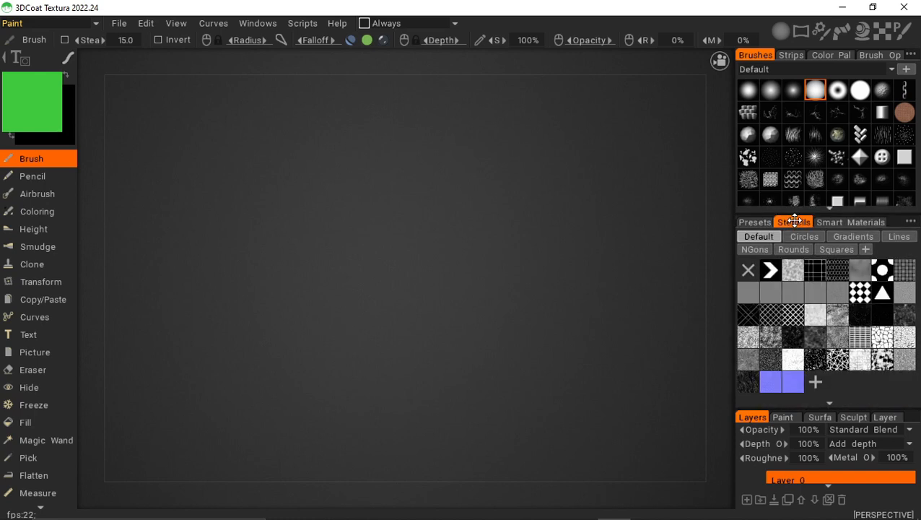
left_click(753, 222)
left_click(851, 222)
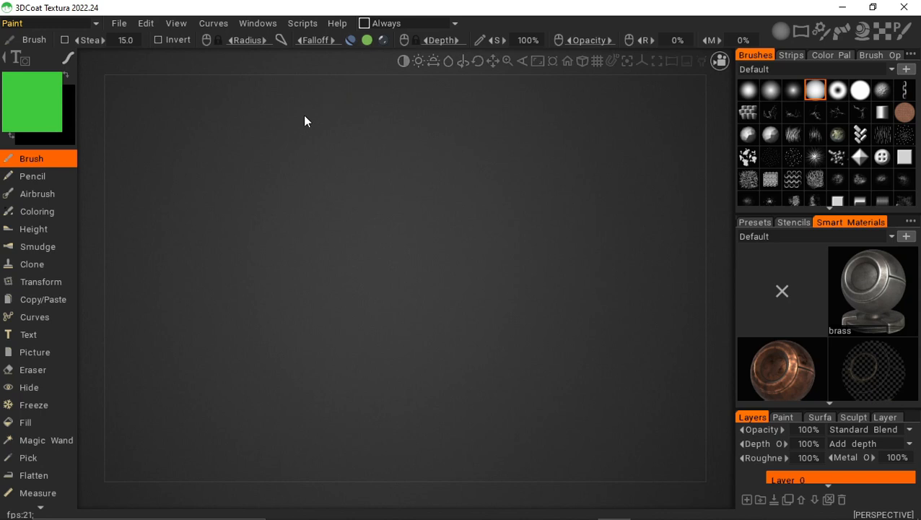
Step: Load the spyglass model from the All_stars folder as a model for per-pixel painting
left_click(125, 24)
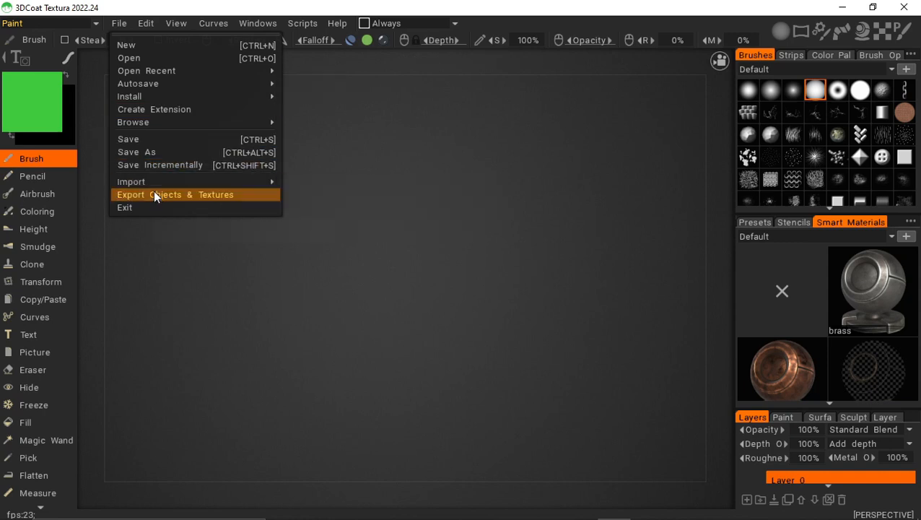
mouse_move(153, 184)
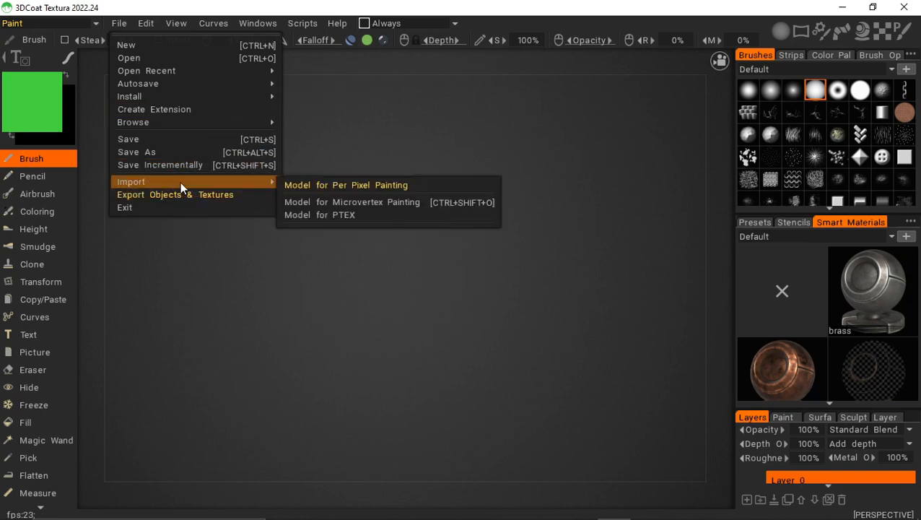
left_click(304, 184)
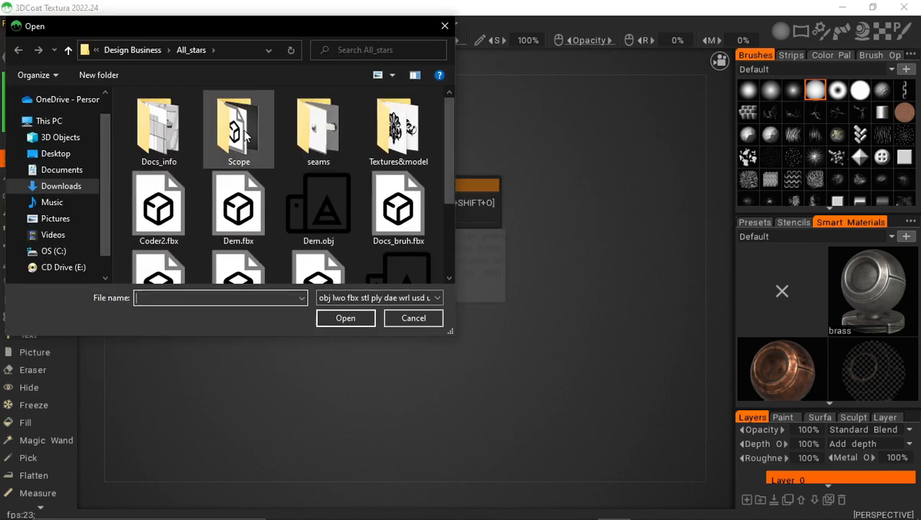
double_click(390, 127)
key("alt+Left")
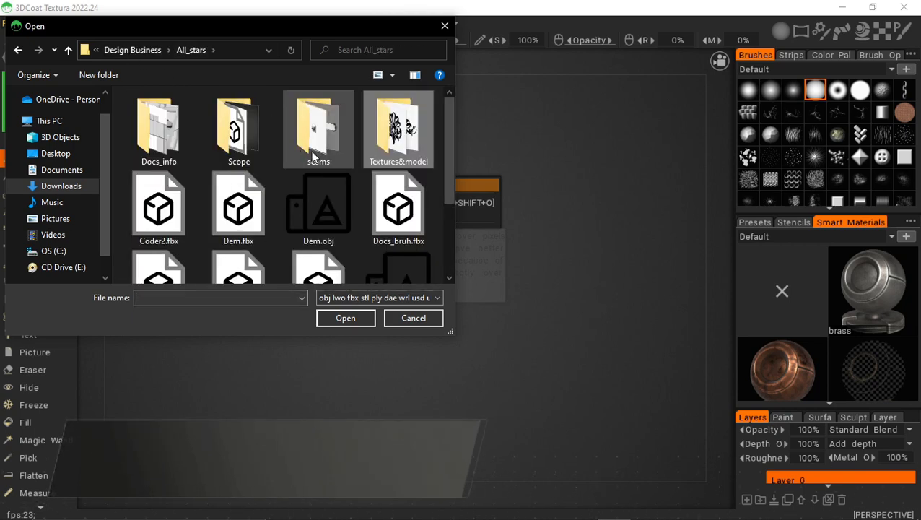
scroll(177, 167, "down", 2)
left_click(177, 168)
left_click(343, 317)
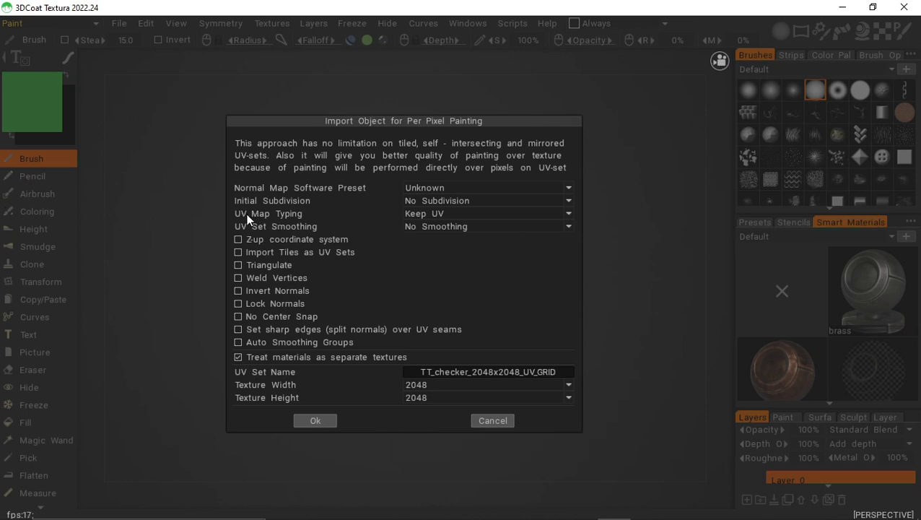
Step: Set the import's normal map software preset to Blender, keeping No Subdivision and Keep UV
left_click(459, 214)
left_click(415, 189)
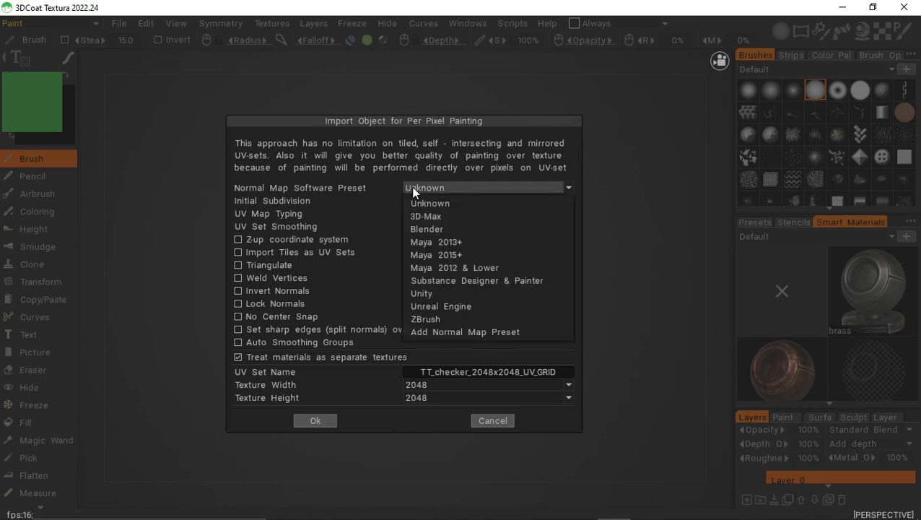
left_click(425, 227)
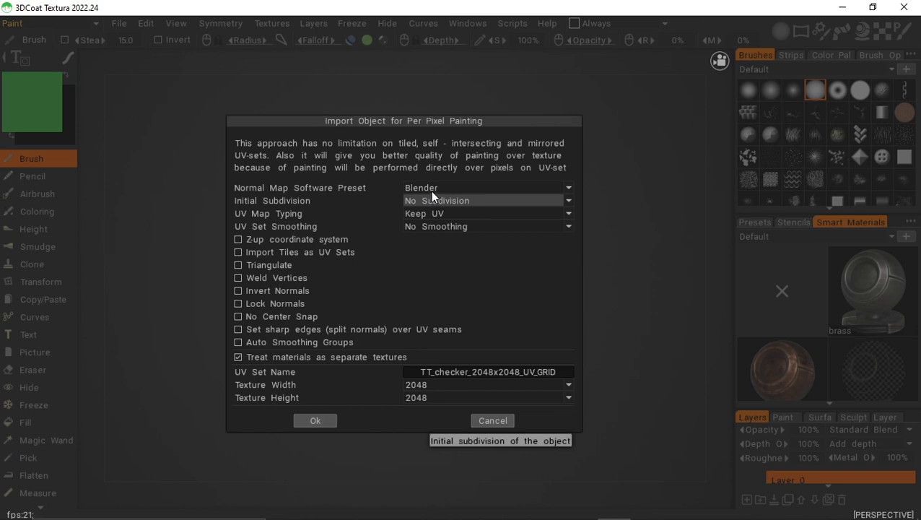
left_click(430, 191)
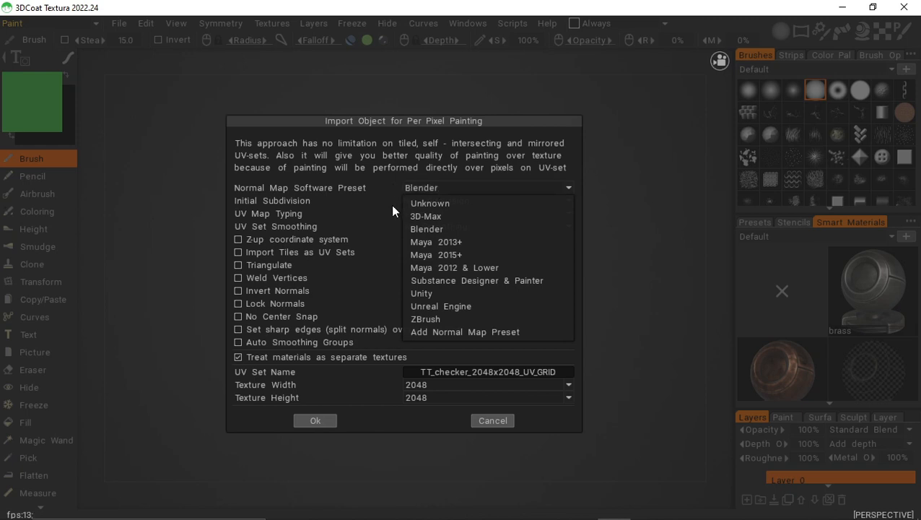
left_click(424, 186)
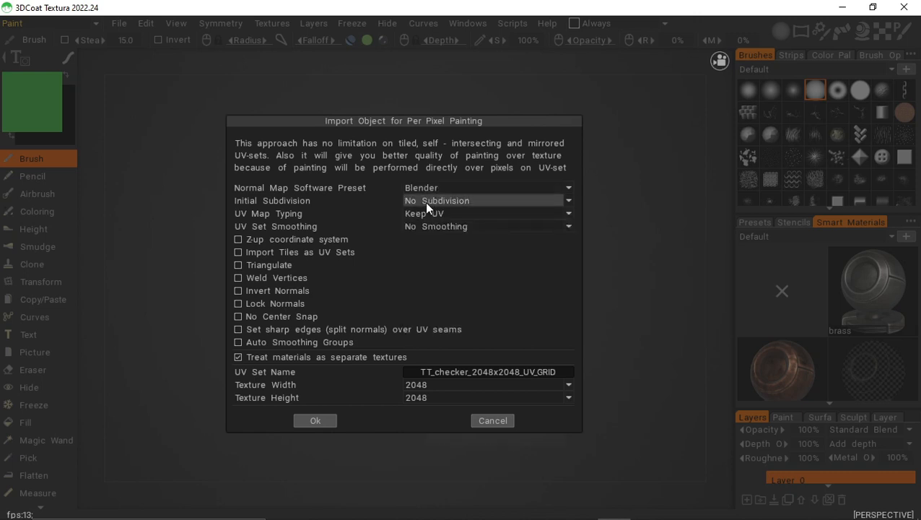
left_click(426, 204)
left_click(426, 205)
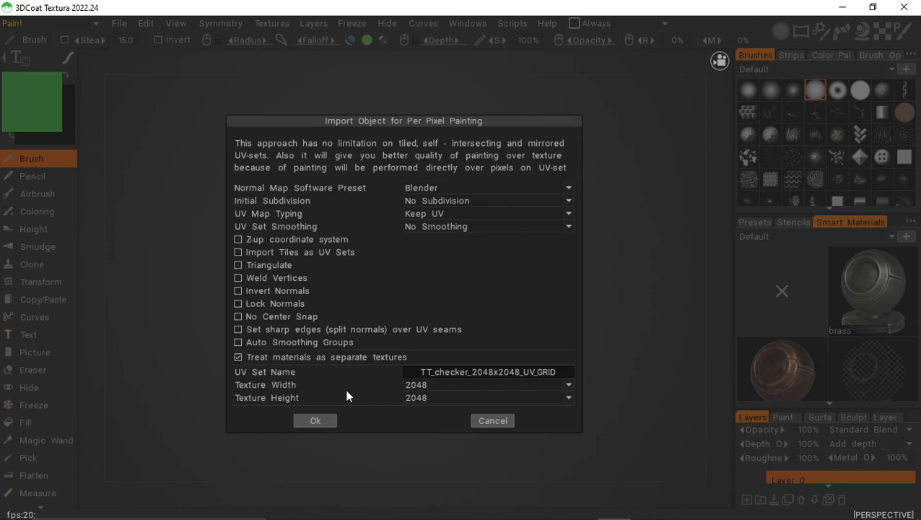
Step: Name the UV set Scope, choose a texture width of 2048 and import the model
left_click(433, 372)
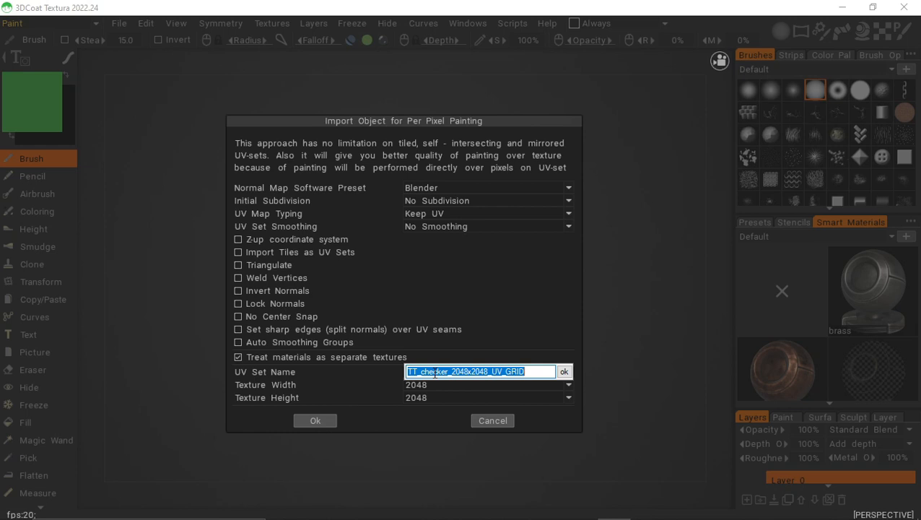
type("Scope")
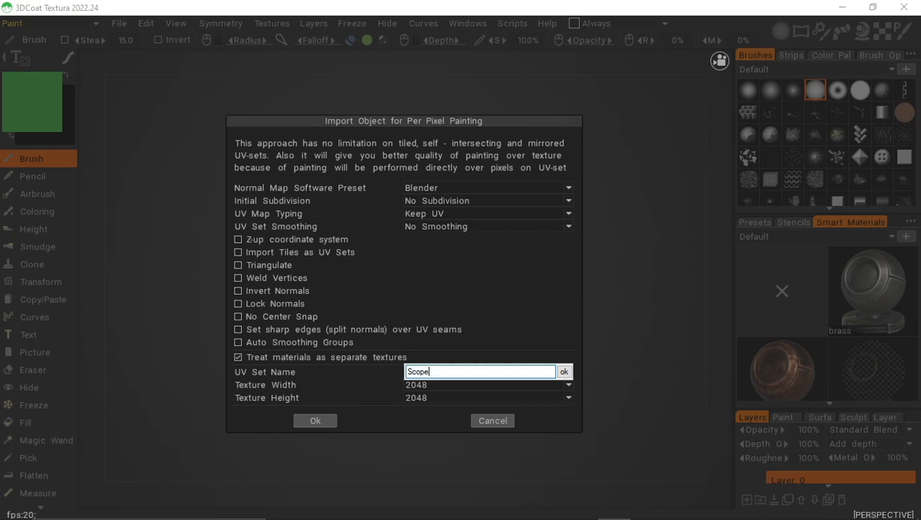
key("Return")
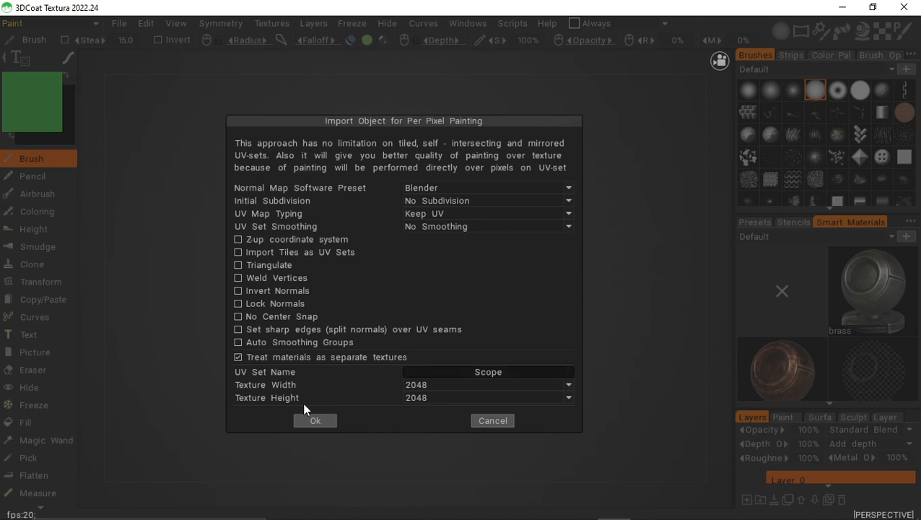
left_click(459, 387)
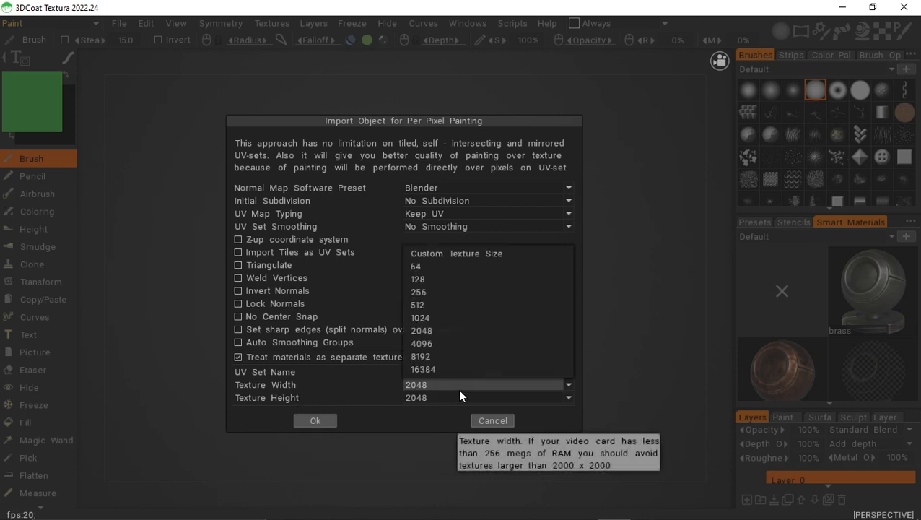
left_click(423, 331)
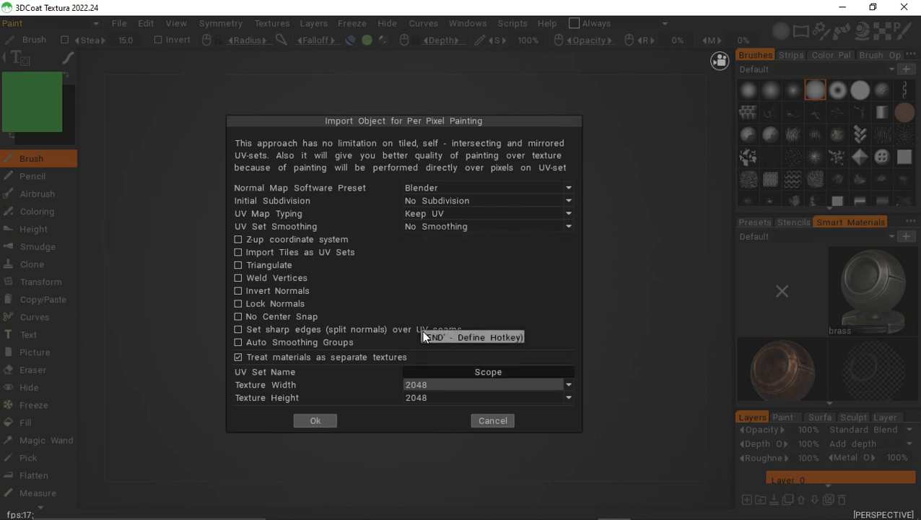
left_click(325, 421)
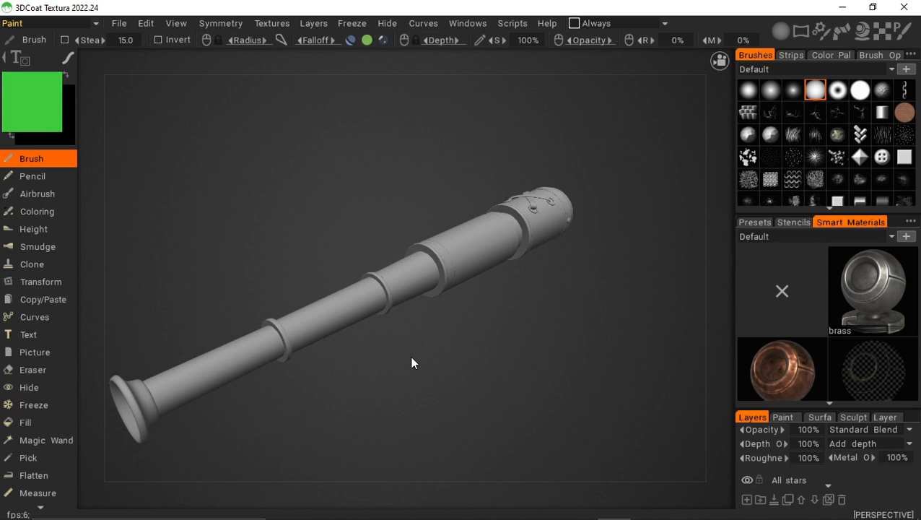
Step: Orbit and pan around the imported spyglass to inspect it from the side
left_click_drag(436, 167, 392, 148)
left_click_drag(326, 150, 306, 157)
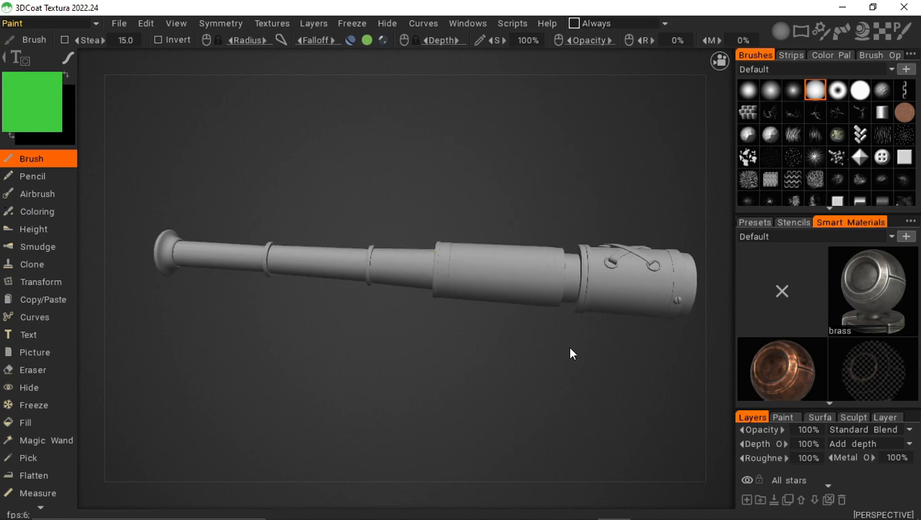
mouse_move(627, 329)
left_mouse_down()
mouse_move(505, 315)
mouse_move(470, 292)
mouse_move(485, 256)
mouse_move(584, 253)
mouse_move(636, 337)
left_mouse_up()
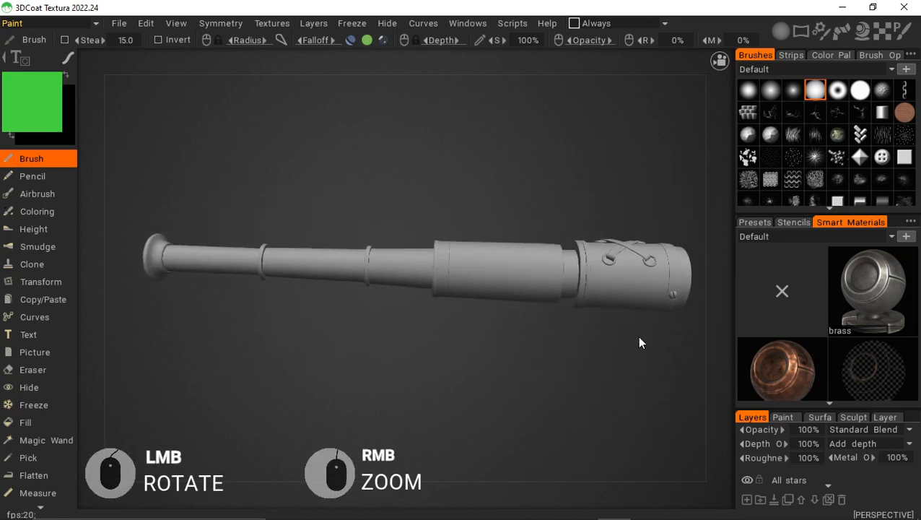
left_click_drag(468, 362, 487, 344)
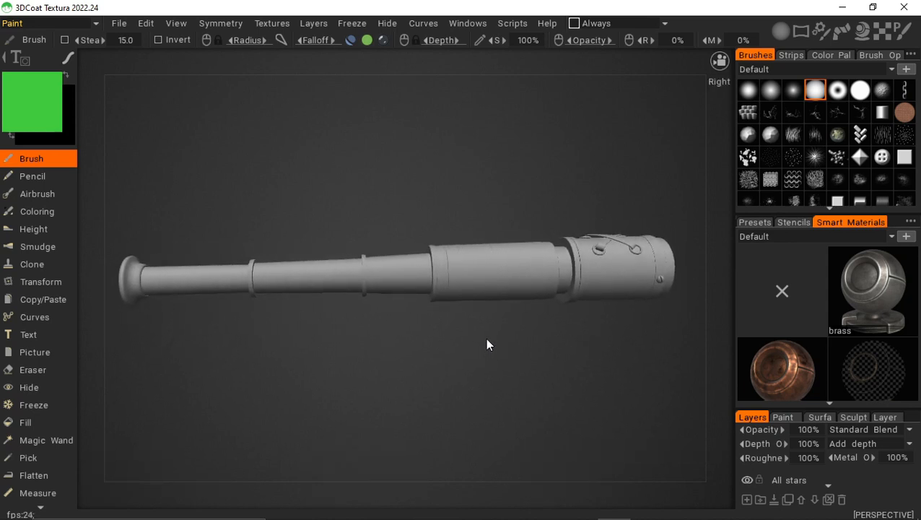
mouse_move(479, 107)
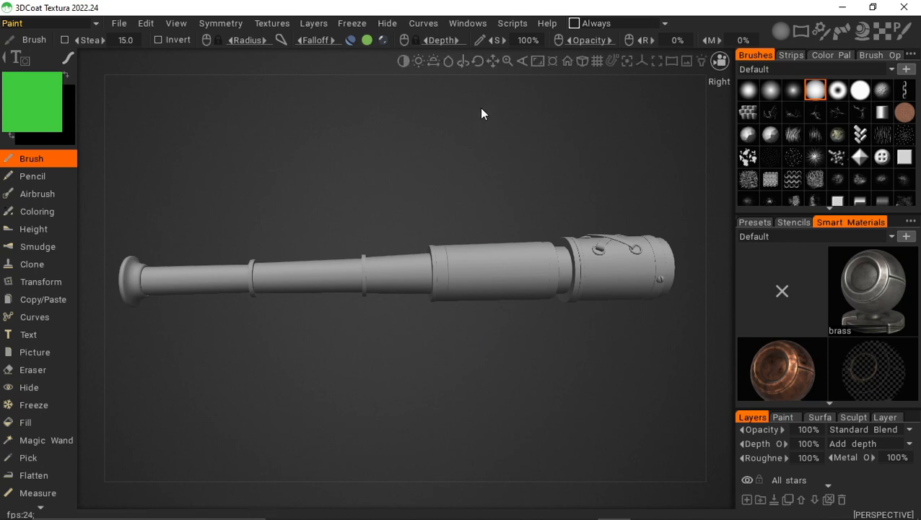
left_click_drag(494, 61, 464, 136)
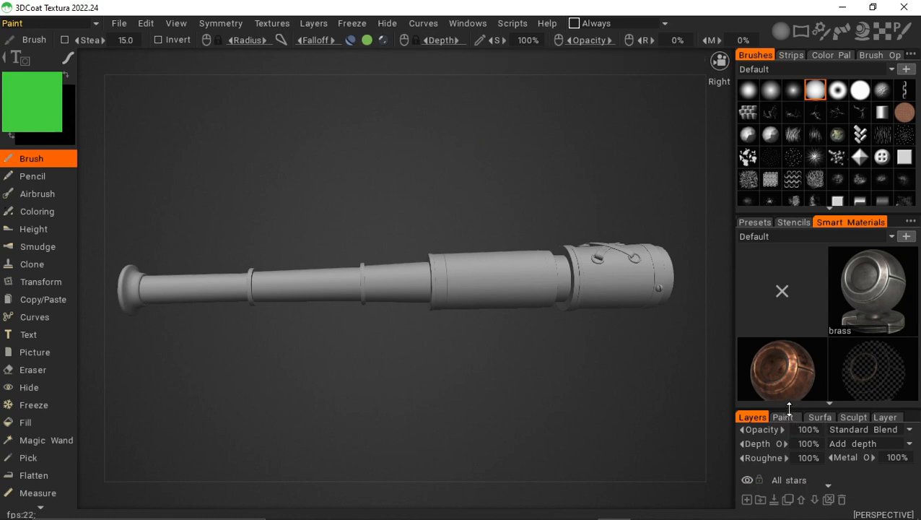
Step: Test Layer 0's visibility in an enlarged layer list and make Layer 1 the active layer
left_click_drag(789, 409, 789, 354)
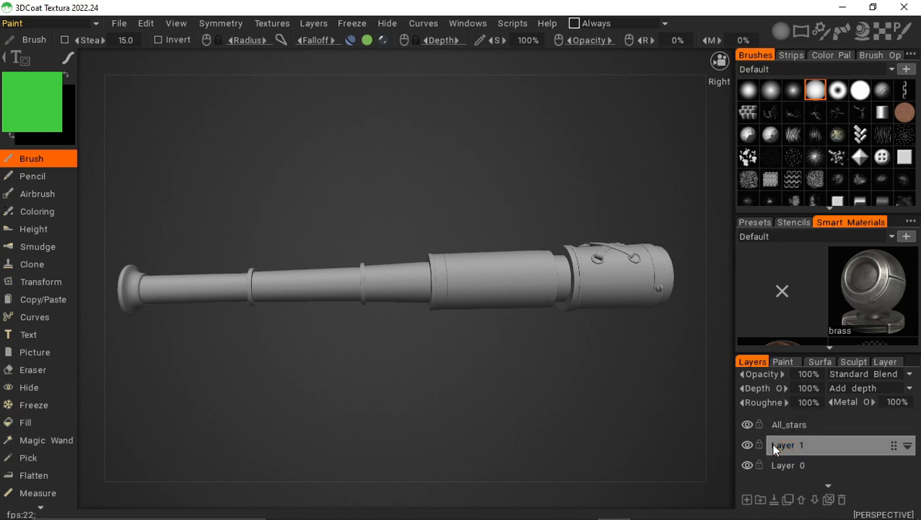
left_click(791, 444)
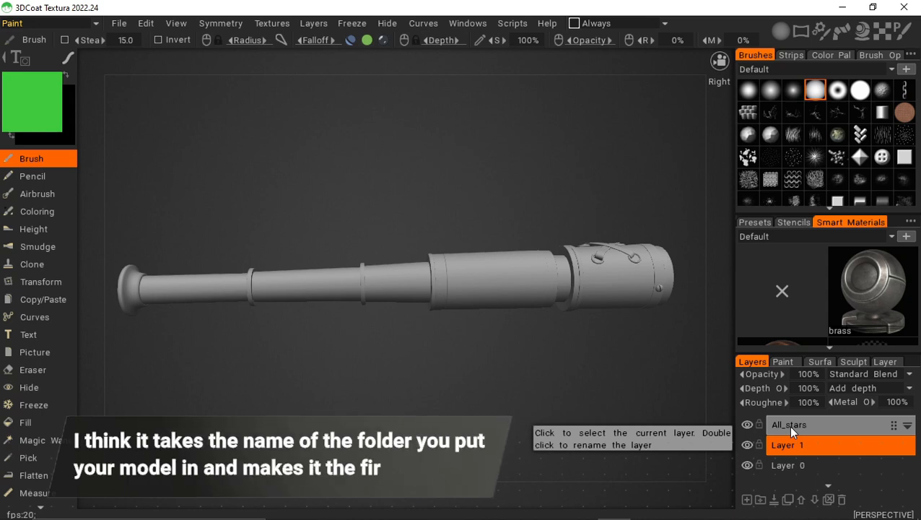
left_click(780, 468)
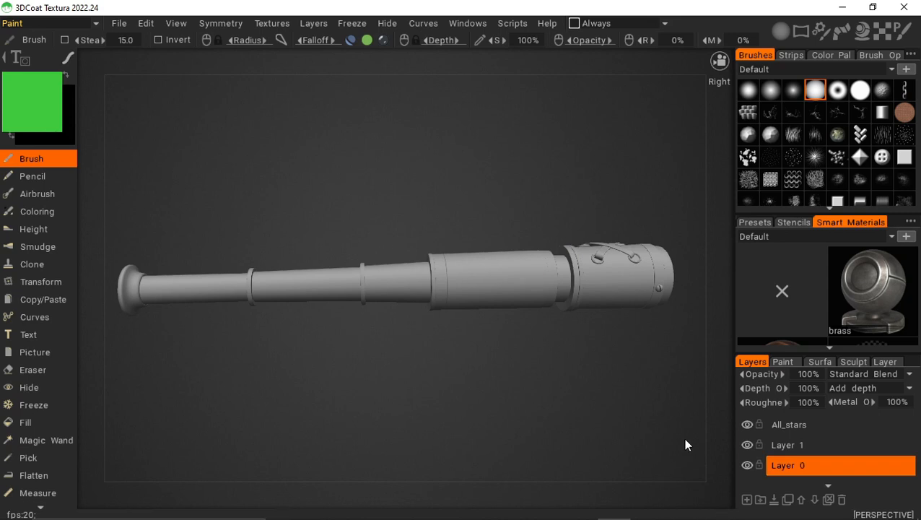
left_click(747, 465)
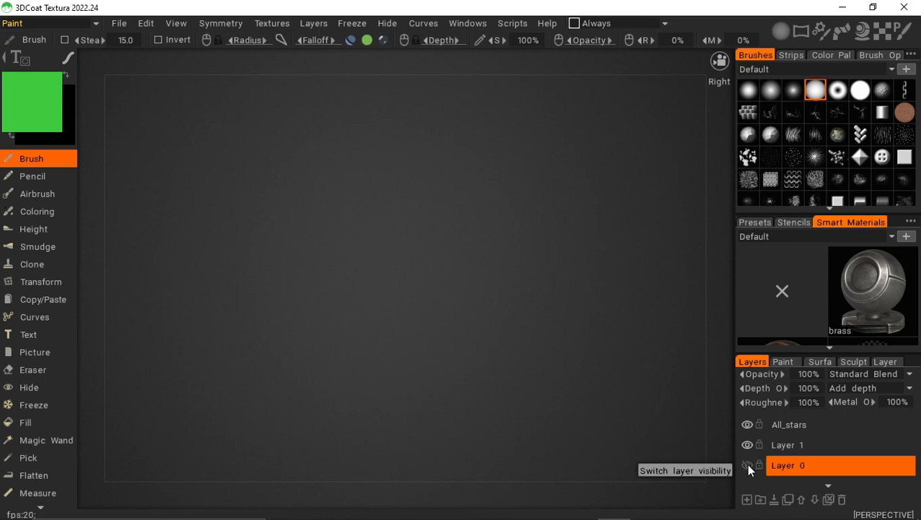
left_click(747, 466)
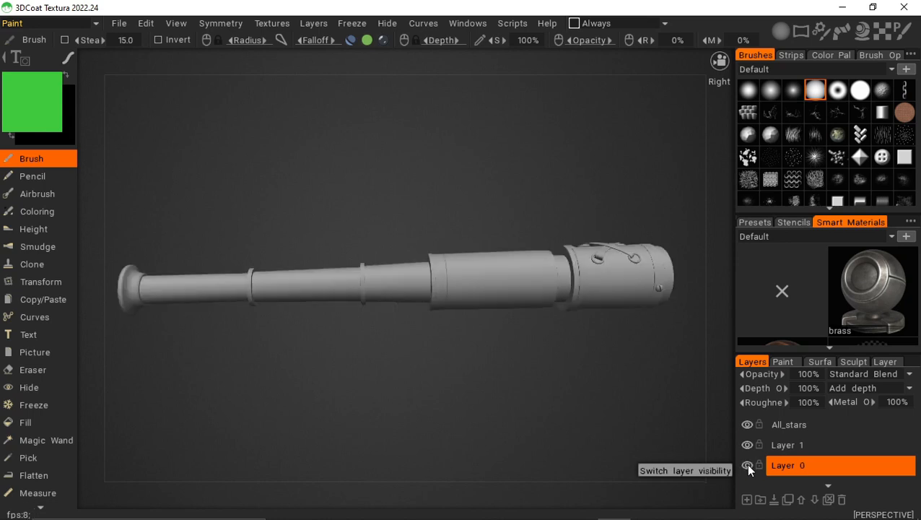
left_click(781, 446)
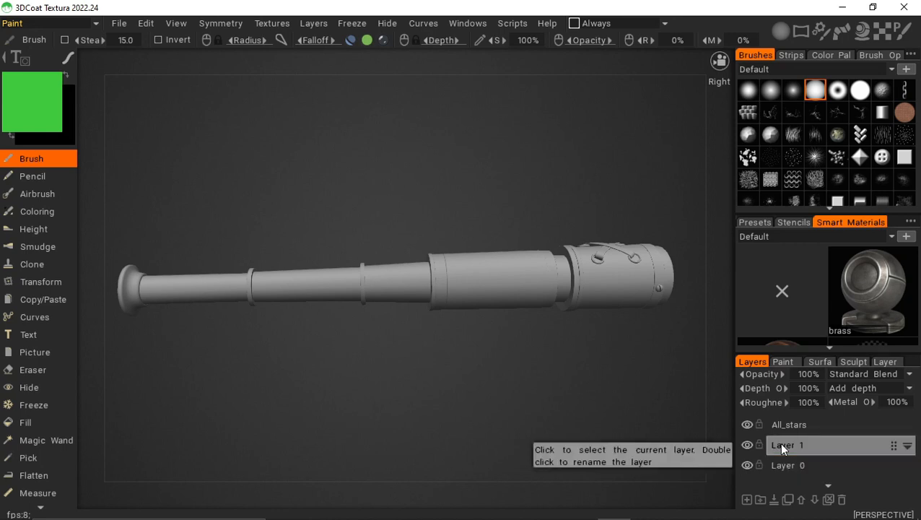
left_click(781, 445)
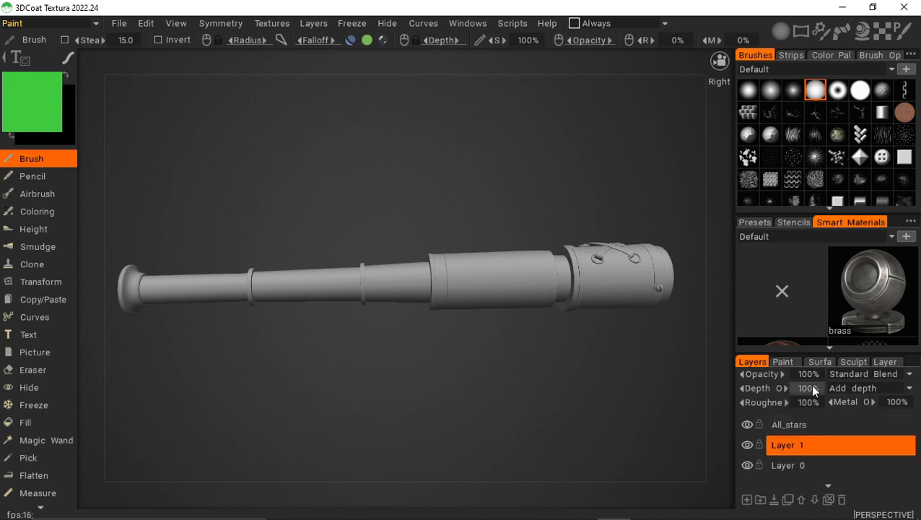
Step: Try the Front and Left views and settle on the Right view in orthographic projection
key("KP_2")
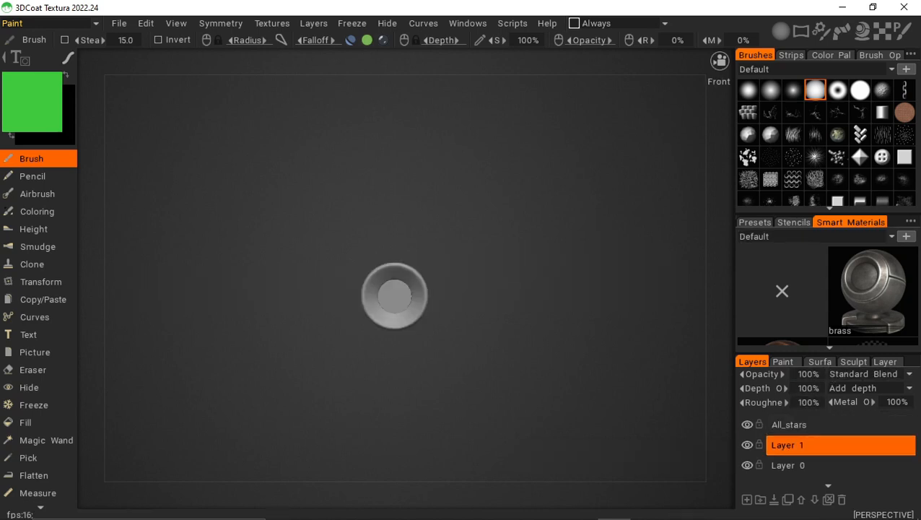
key("KP_4")
key("KP_6")
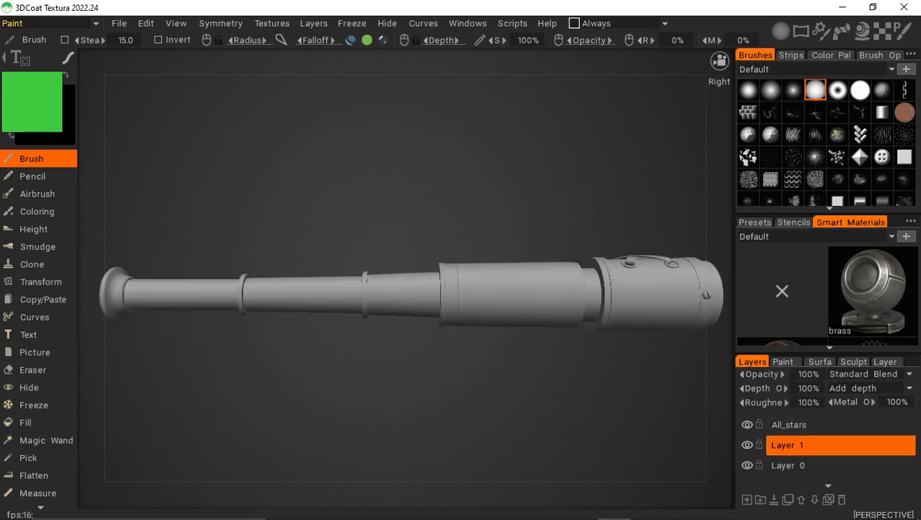
key("KP_5")
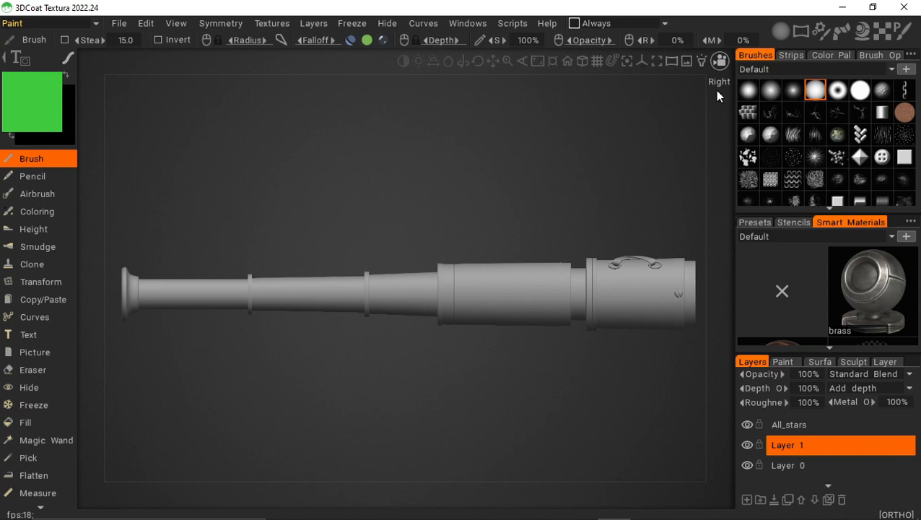
left_click(715, 66)
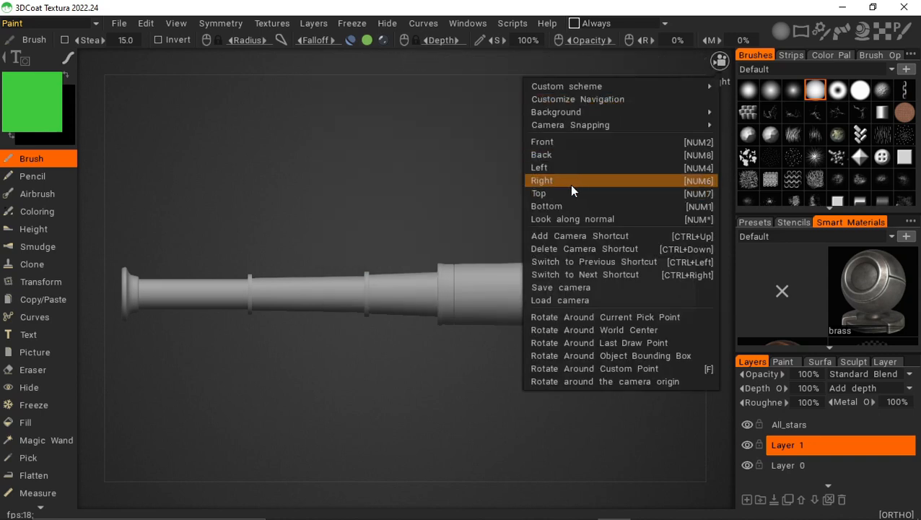
left_click(569, 182)
Step: Turn on the wireframe display for a close-up of the spyglass's middle tube section
mouse_move(485, 58)
left_mouse_down()
mouse_move(503, 62)
mouse_move(494, 59)
left_mouse_up()
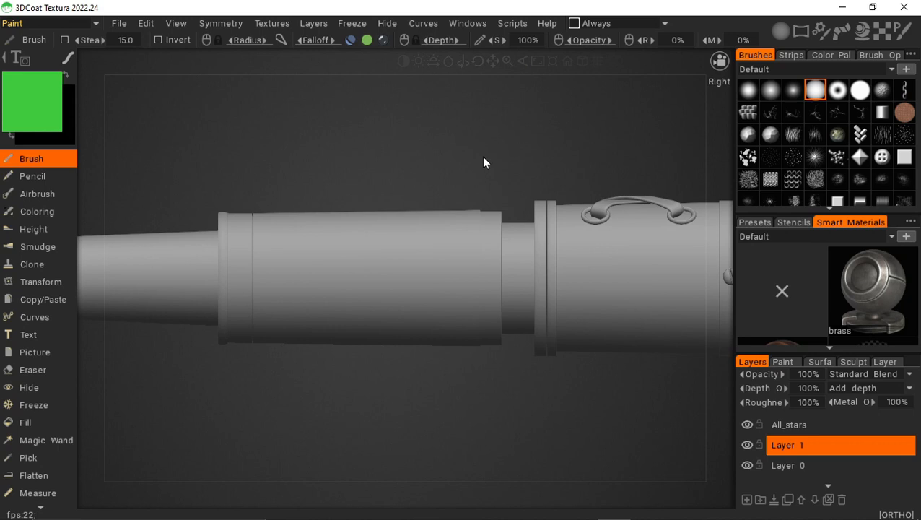
key("w")
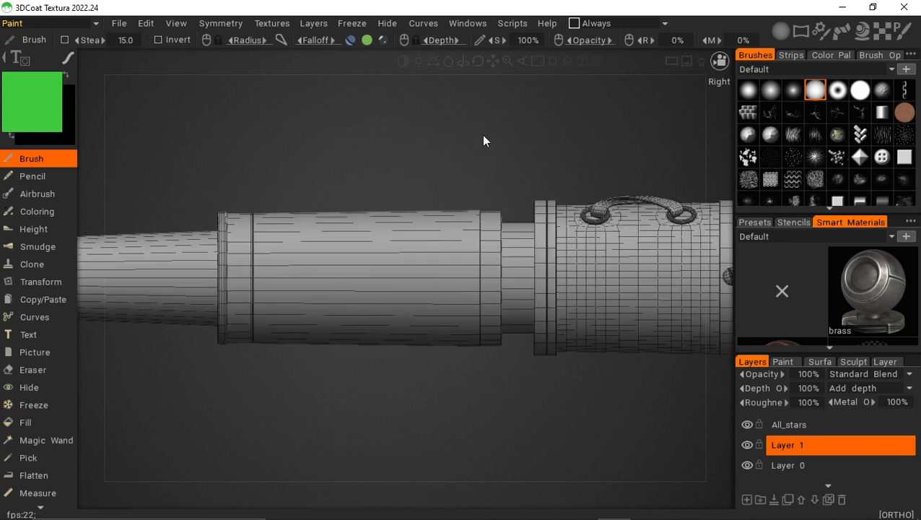
mouse_move(493, 60)
left_mouse_down()
mouse_move(549, 96)
mouse_move(541, 80)
mouse_move(505, 63)
left_mouse_up()
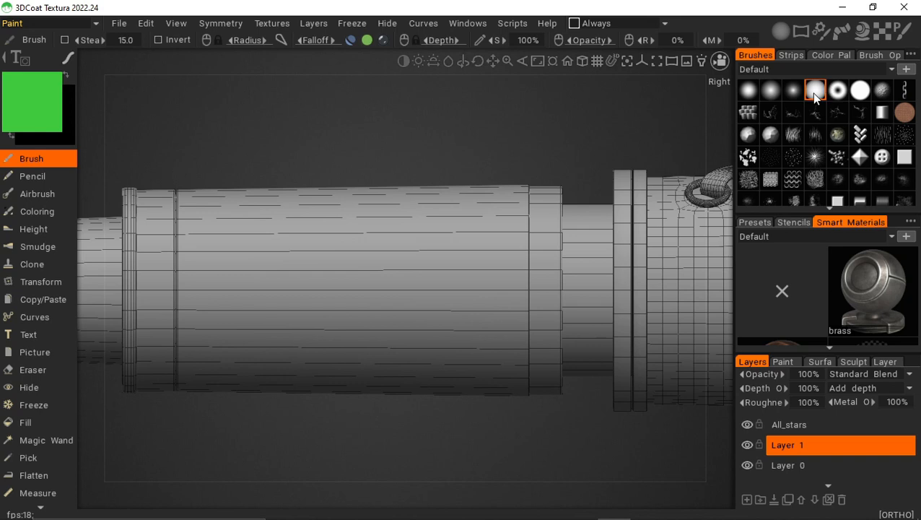
Step: Turn off the brush's color and glossiness channels, leaving only depth active, and show the available strips
left_click(369, 41)
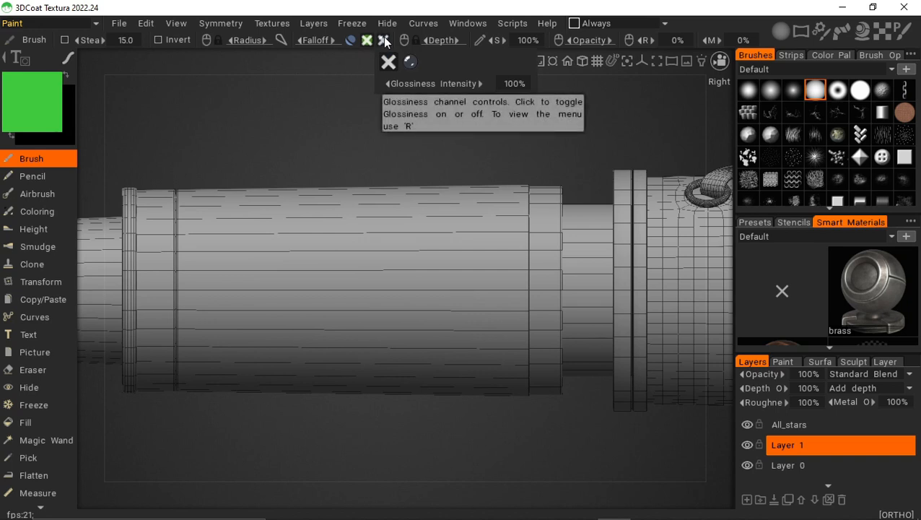
mouse_move(350, 40)
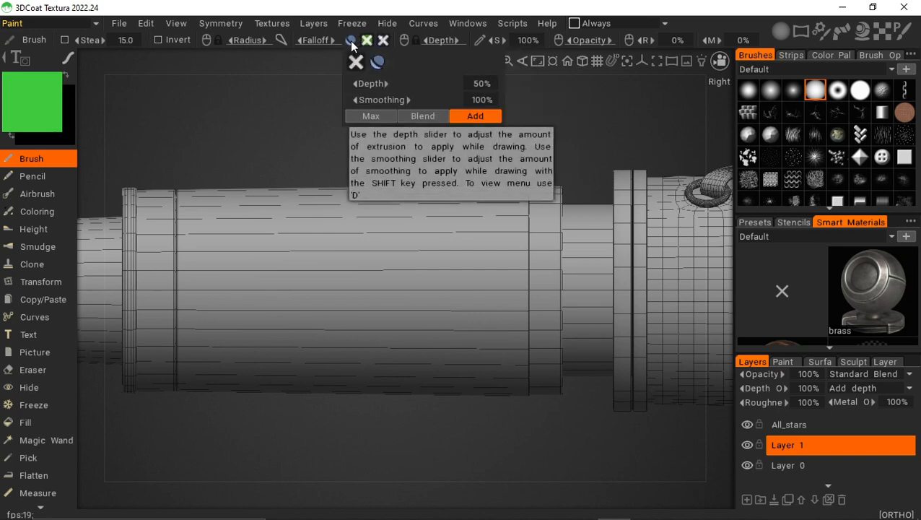
left_click(790, 56)
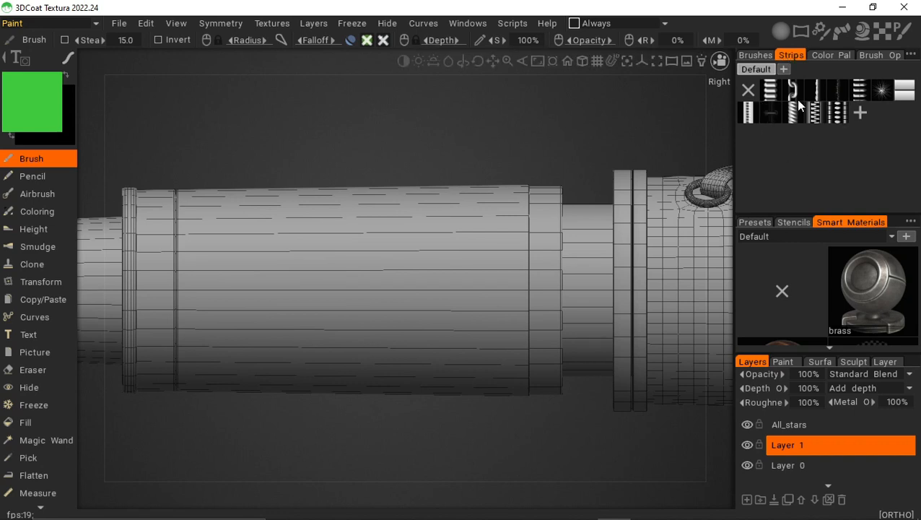
mouse_move(795, 100)
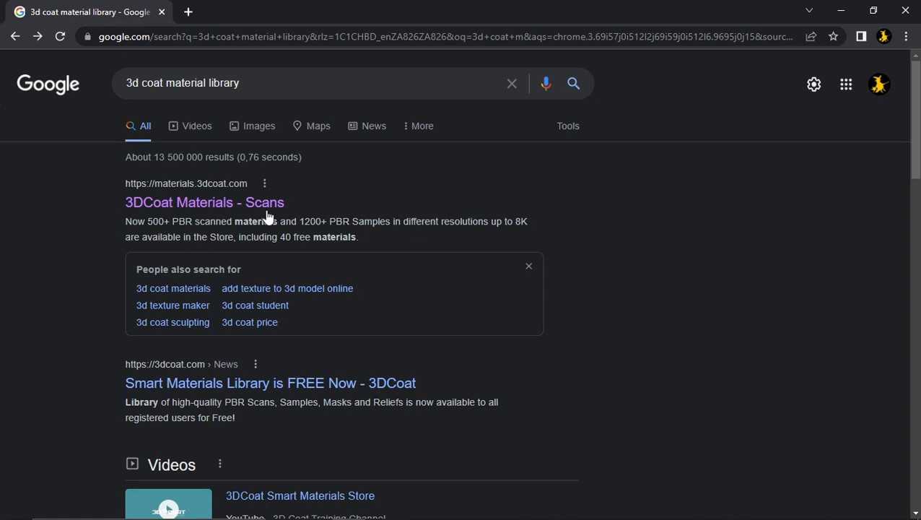
Step: Open the 3DCoat Materials site in the web browser and filter the library by the Strip type instead of Material
left_click(244, 210)
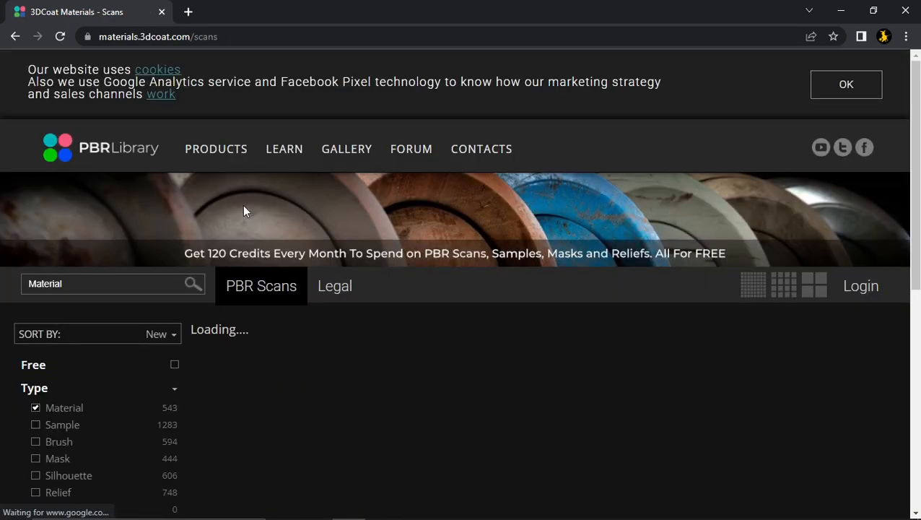
scroll(347, 226, "down", 3)
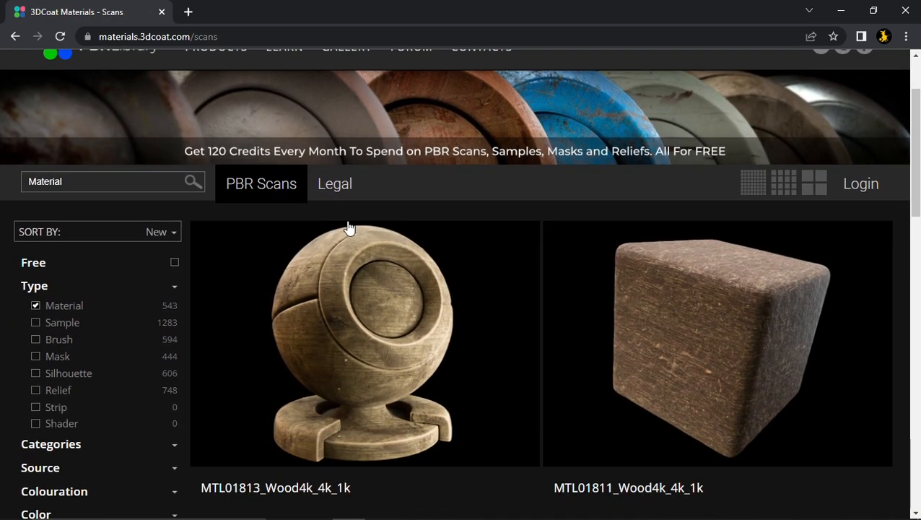
left_click(35, 305)
left_click(36, 407)
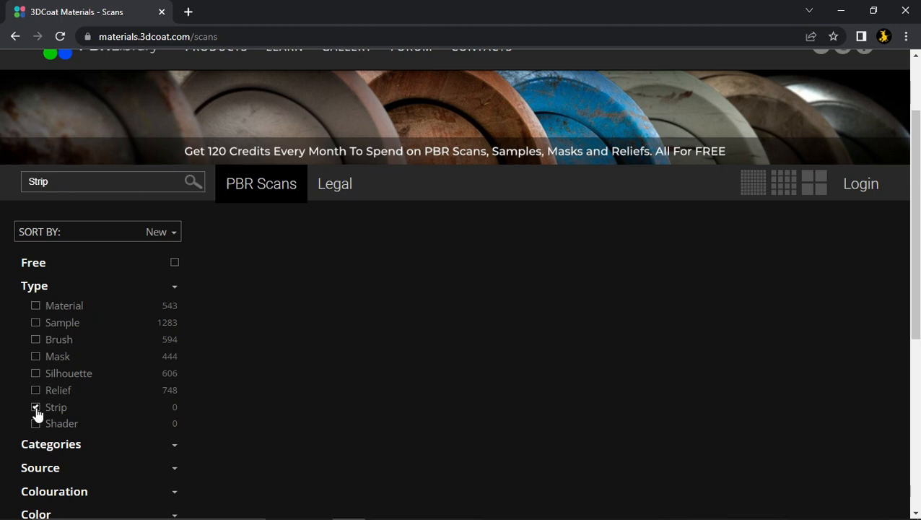
scroll(596, 353, "down", 3)
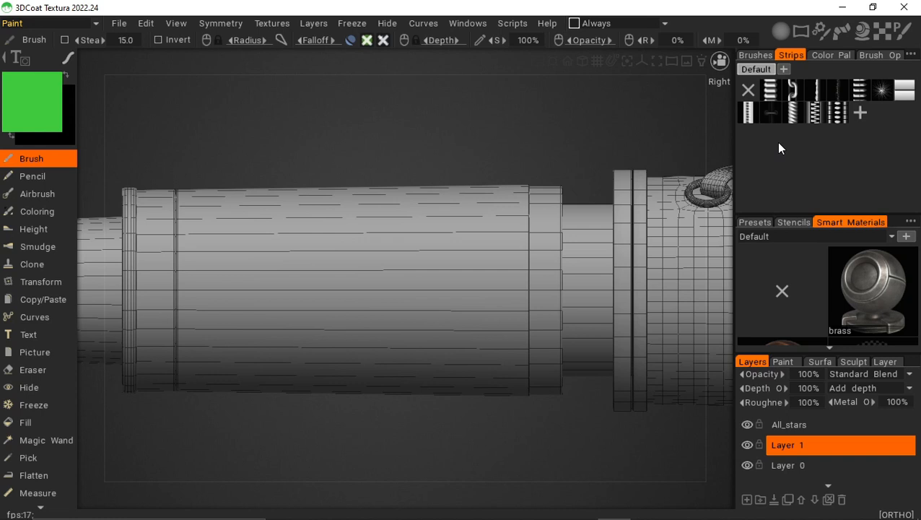
Step: Select the stitched-scar strip, open it in the external editor GIMP to view its layers, and return to 3DCoat
left_click(768, 114)
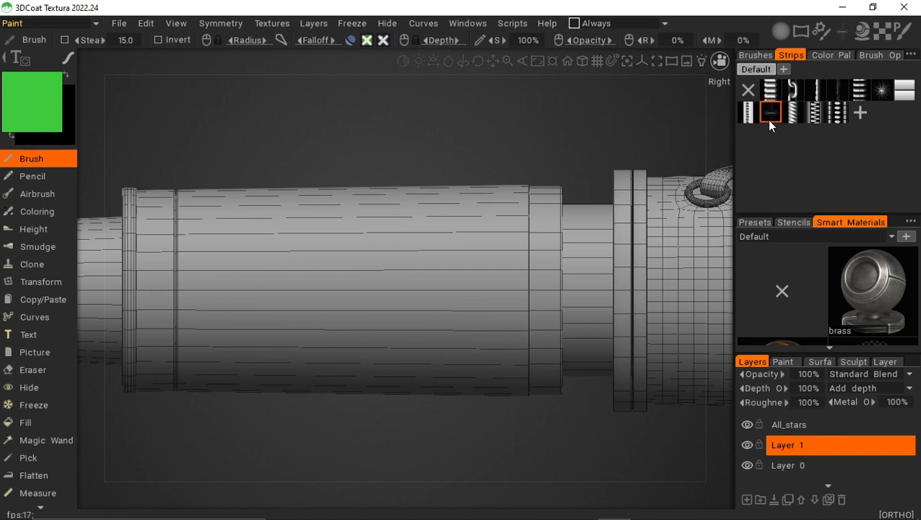
right_click(770, 122)
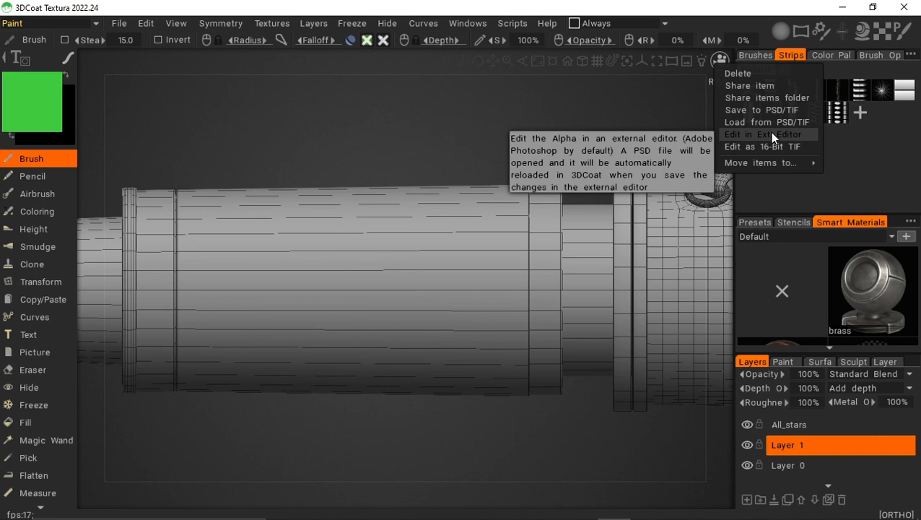
left_click(772, 135)
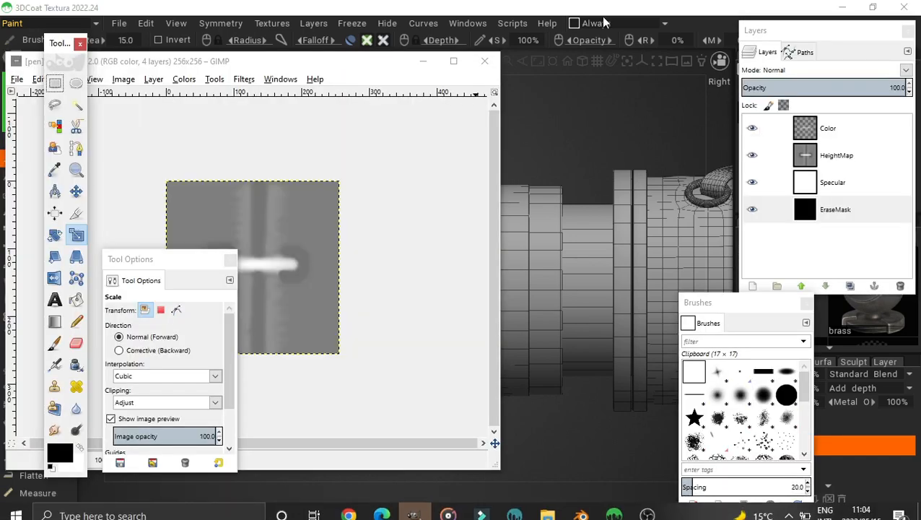
left_click(592, 9)
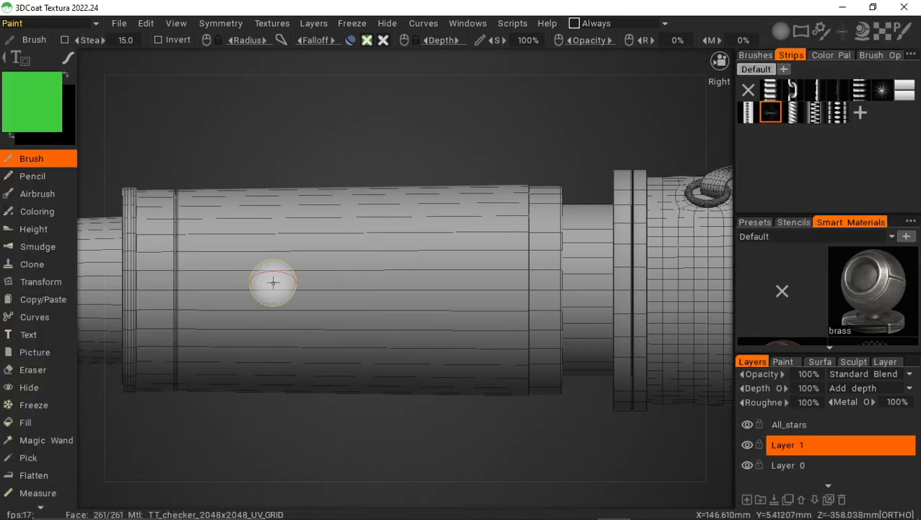
Step: Try the stitch strip on the tube: undo a short test stroke, then paint two longer diagonal strokes using depth only
left_click_drag(272, 281, 332, 304)
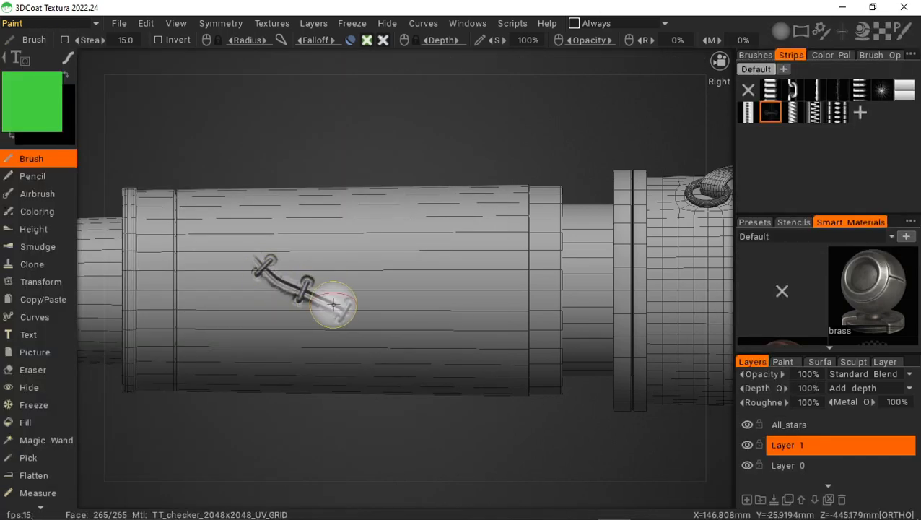
key("ctrl+z")
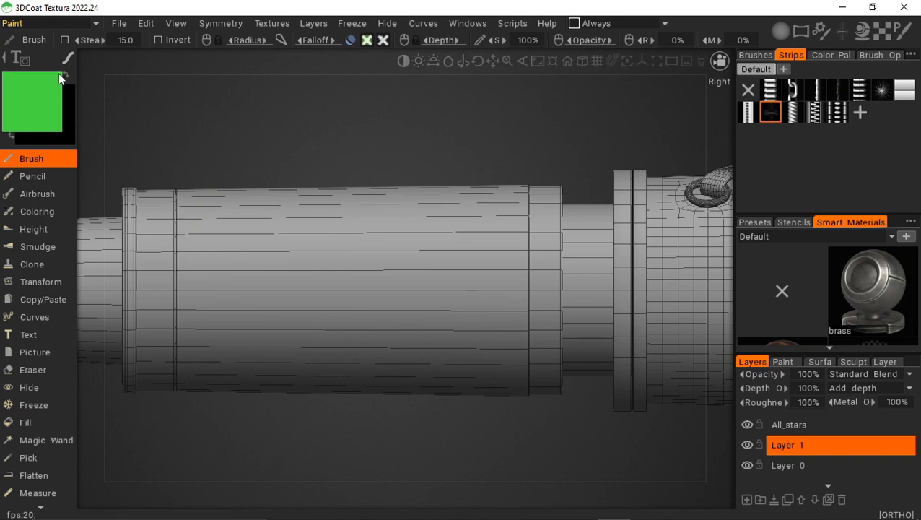
left_click_drag(213, 227, 363, 329)
left_click_drag(475, 236, 429, 348)
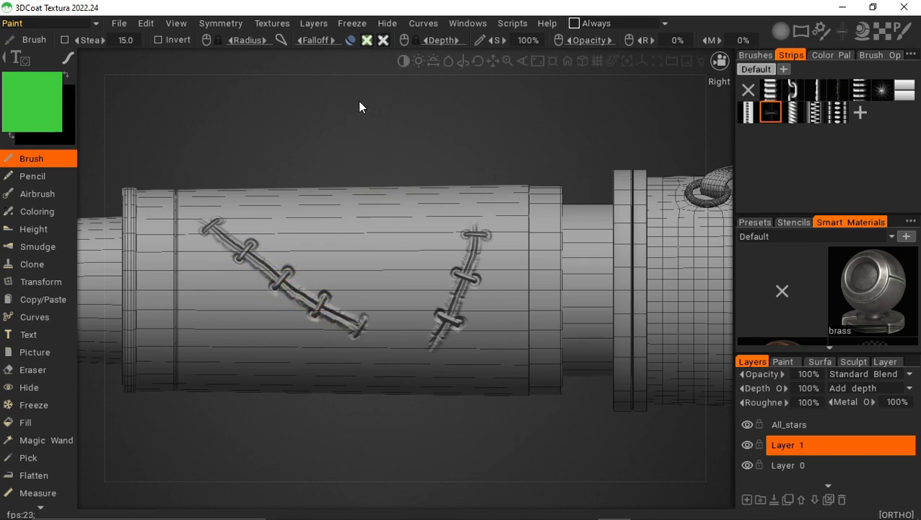
Step: Turn the color channel on and paint a short green stitch stroke between the two uncolored ones
left_click(367, 40)
mouse_move(405, 211)
left_mouse_down()
mouse_move(405, 255)
mouse_move(391, 304)
left_mouse_up()
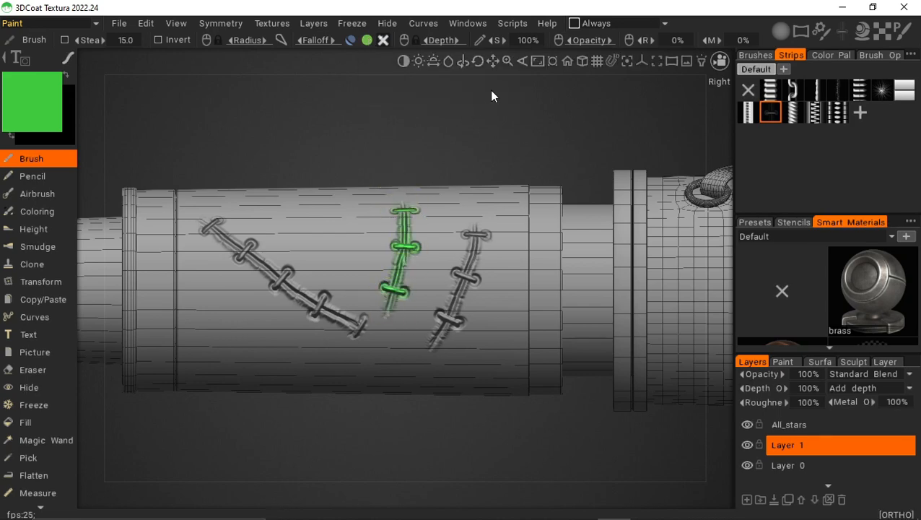
left_click_drag(508, 62, 534, 64)
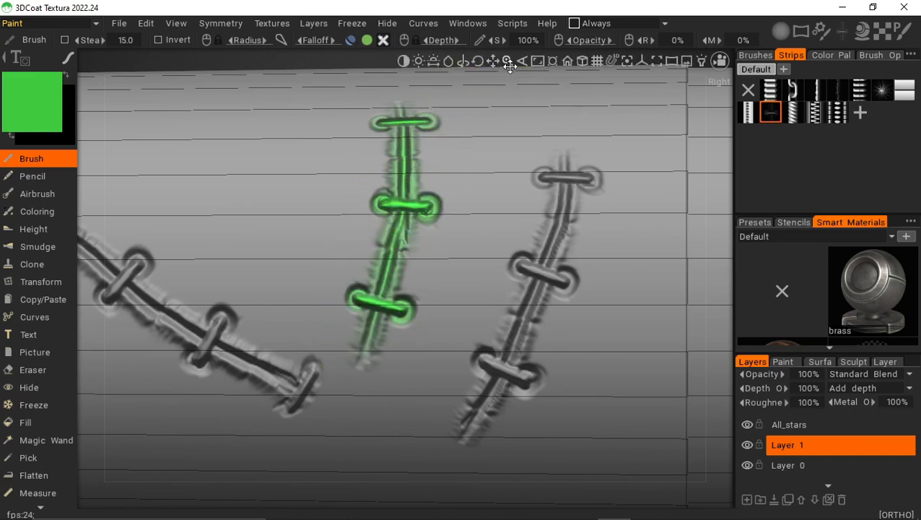
left_click_drag(507, 62, 508, 64)
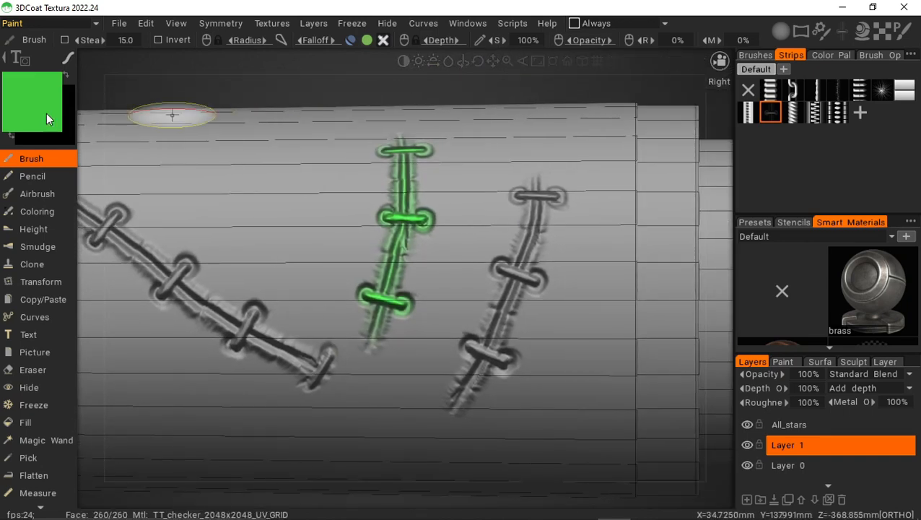
Step: Set the paint color to orange with hue 18.7, saturation 75% and lightness 80%, and paint a stitch stroke beside the green one
left_click(15, 113)
left_click(299, 189)
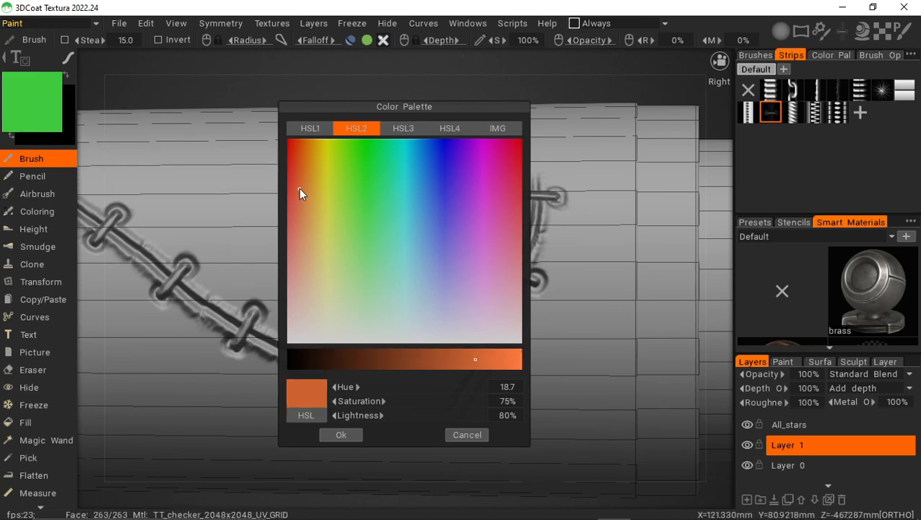
left_click(352, 433)
left_click_drag(276, 213, 296, 325)
left_click_drag(504, 66, 503, 65)
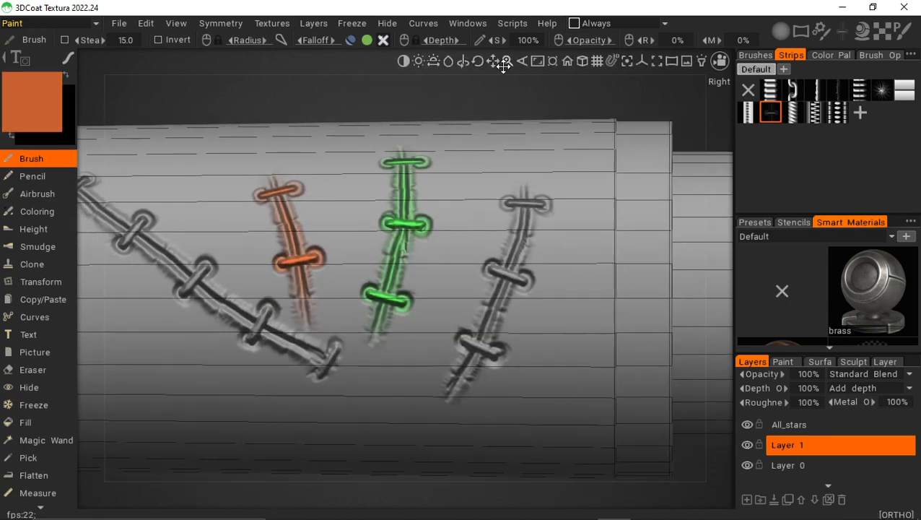
Step: Undo all four stitch strokes painted on the tube
key("ctrl+z")
key("ctrl+z")
key("ctrl+z")
key("ctrl+z")
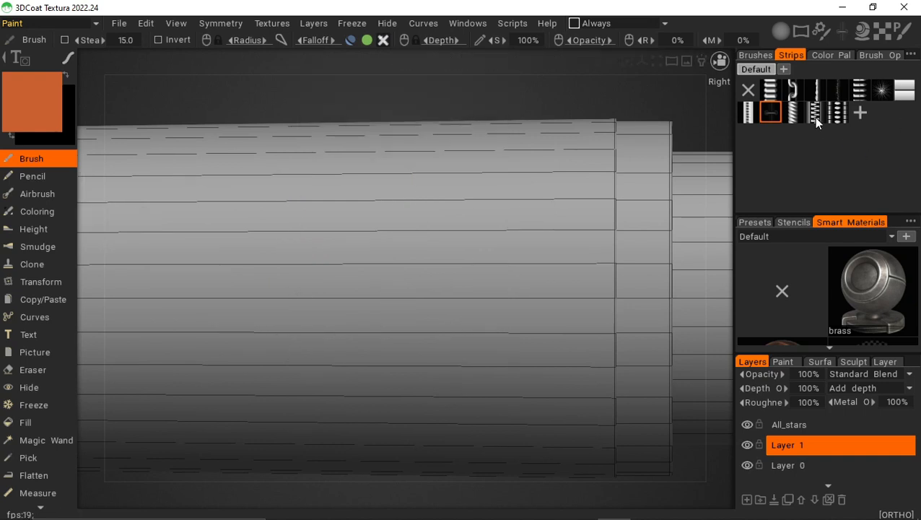
Step: Add seams3.psd from the seams folder as a new strip
left_click(859, 113)
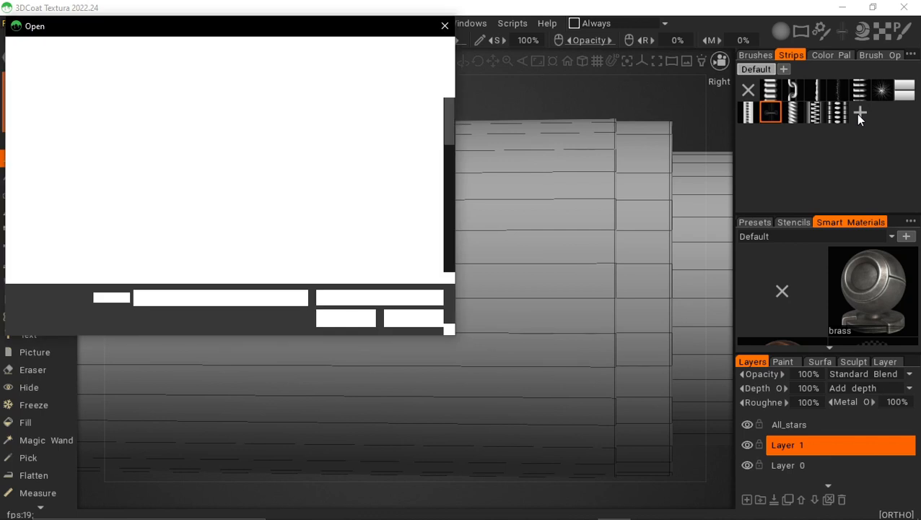
double_click(324, 144)
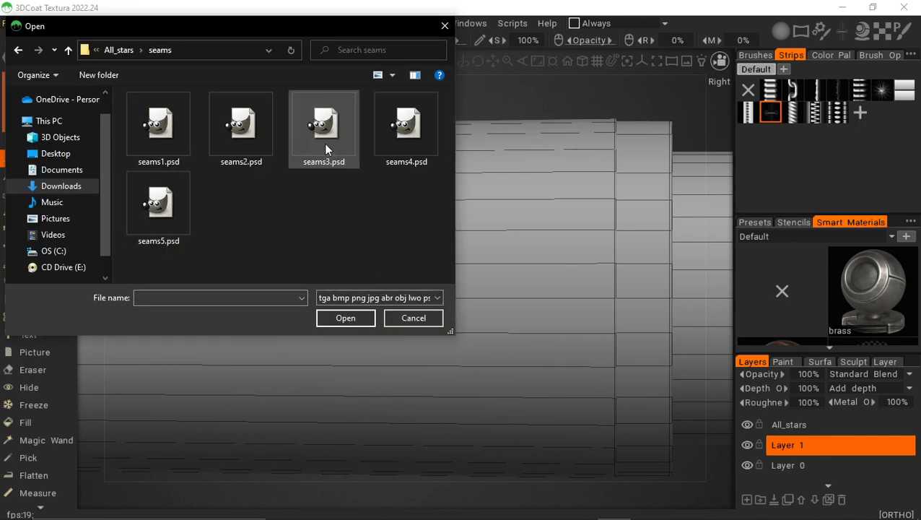
double_click(327, 164)
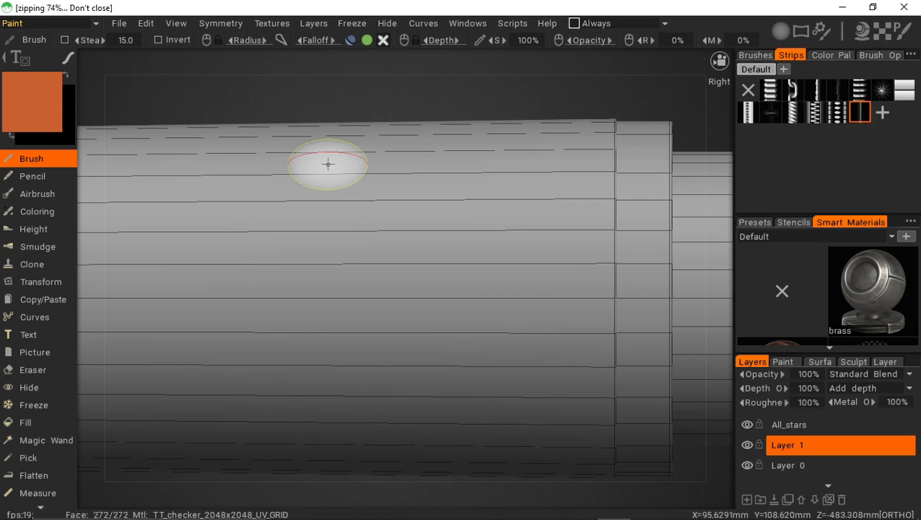
Step: Set the stroke mode to straight line, try an orange seam along the middle of the tube, and undo it
left_click_drag(492, 61, 422, 63)
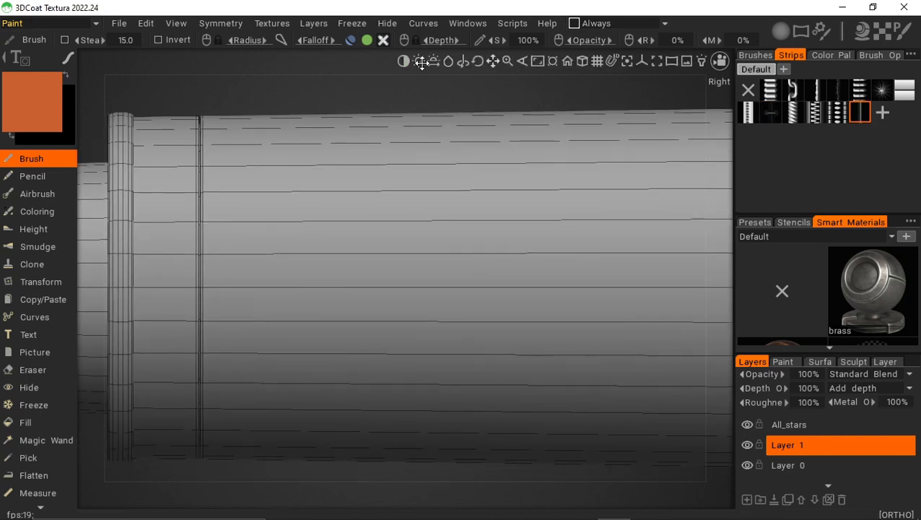
left_click_drag(508, 63, 498, 60)
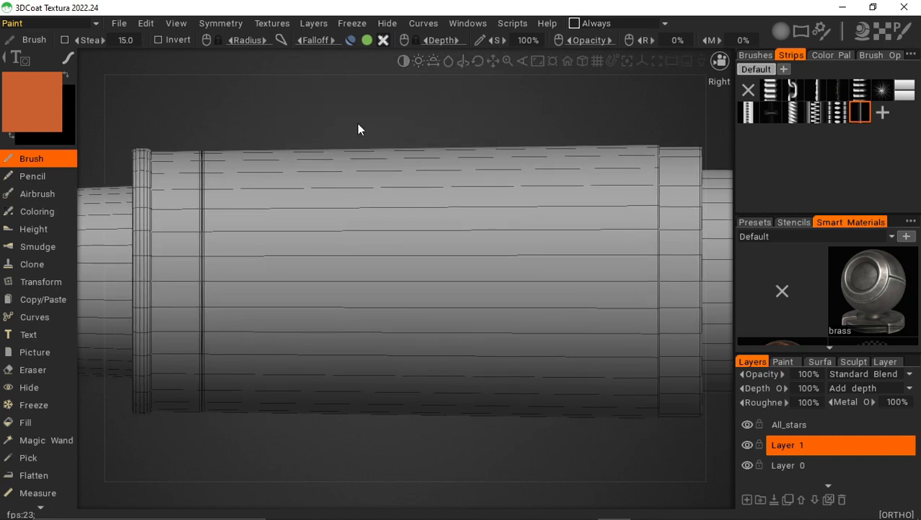
mouse_move(68, 54)
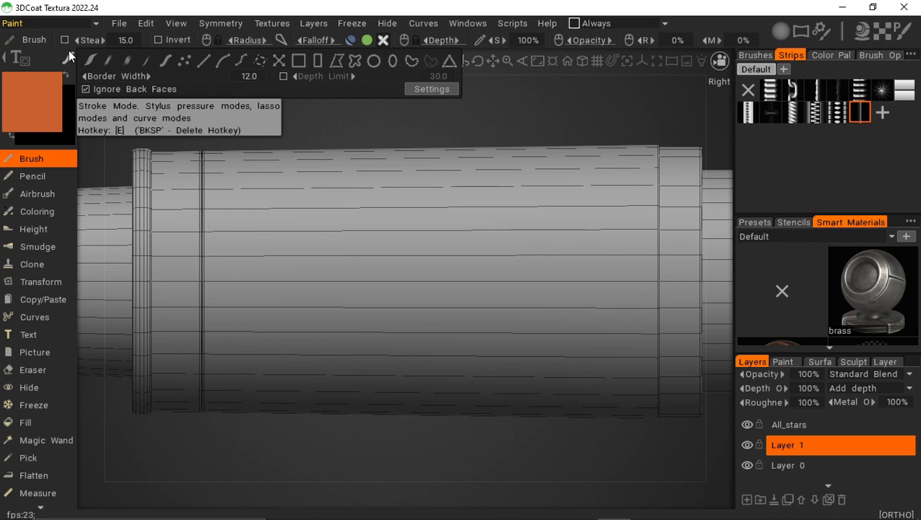
left_click(203, 64)
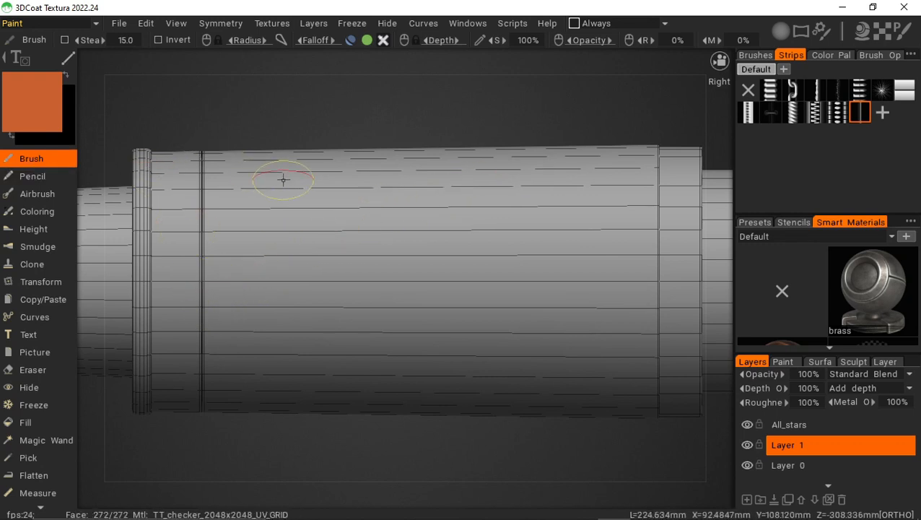
left_click_drag(268, 262, 434, 262)
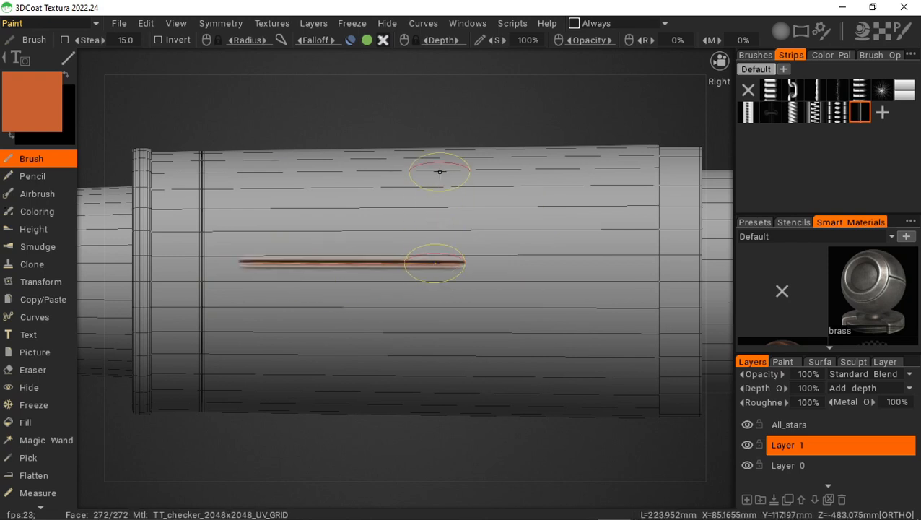
key("ctrl+z")
Step: Turn off the color channel and paint a straight depth-only seam lengthwise along the tube, from its thin double edge to its end band
left_click(366, 41)
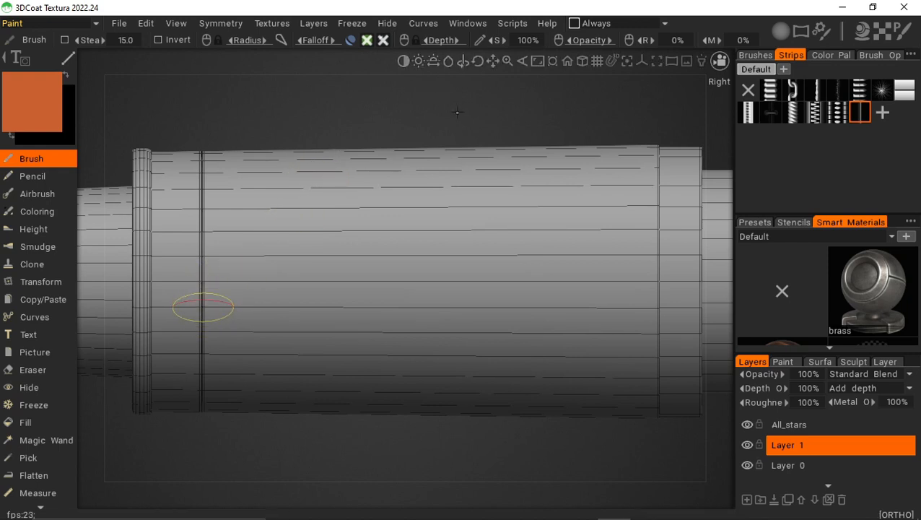
middle_click_drag(439, 111, 353, 94)
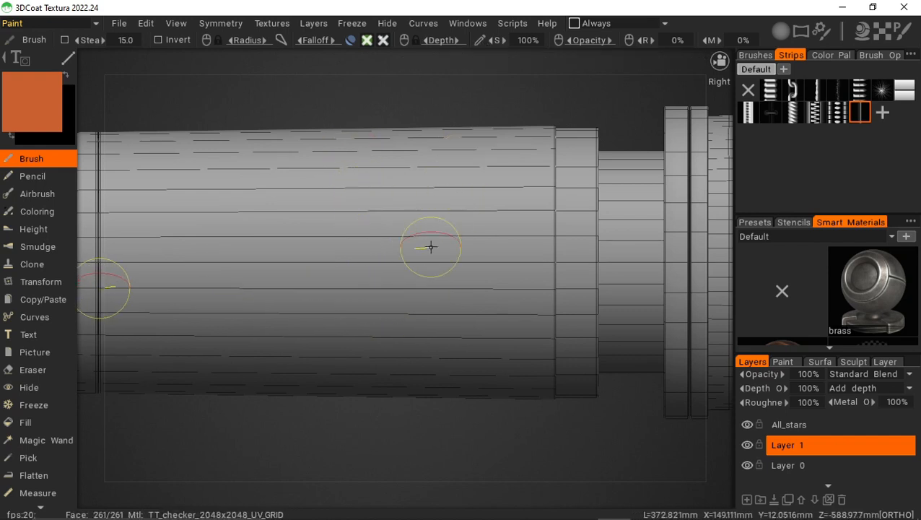
left_click(552, 291)
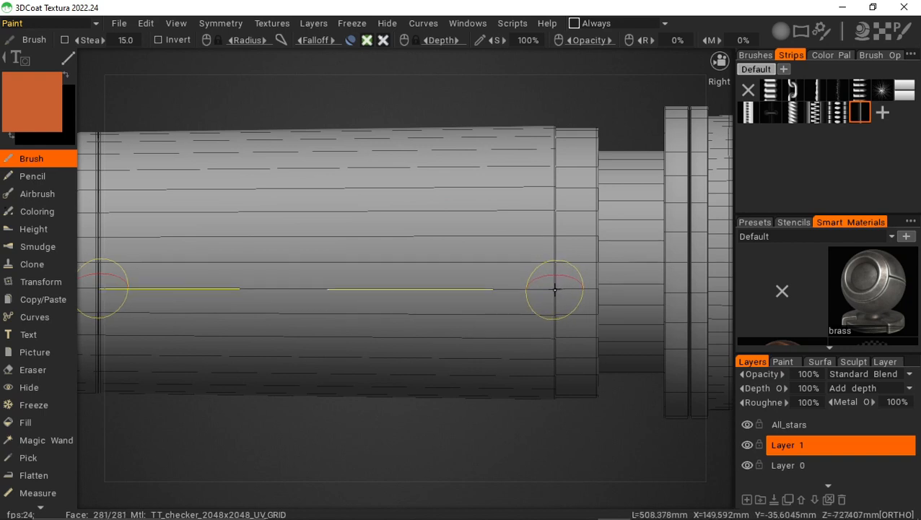
left_click(554, 289)
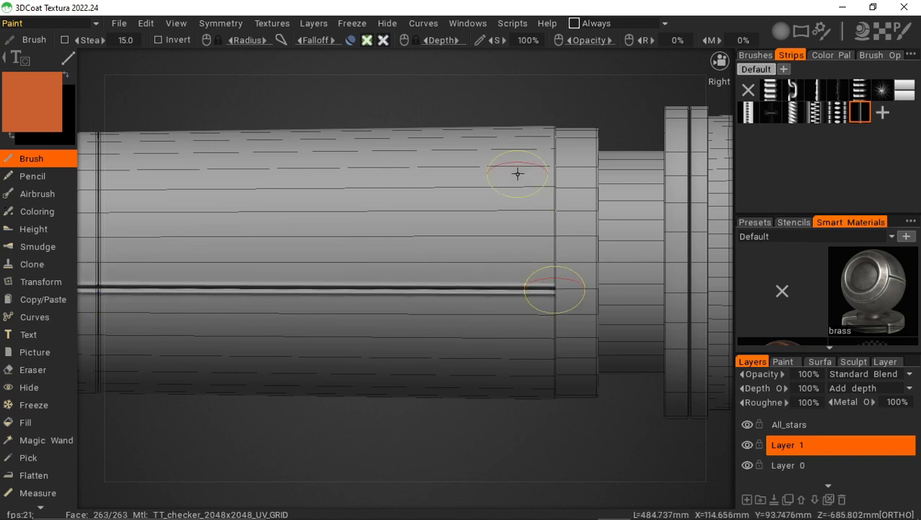
key("Escape")
mouse_move(517, 81)
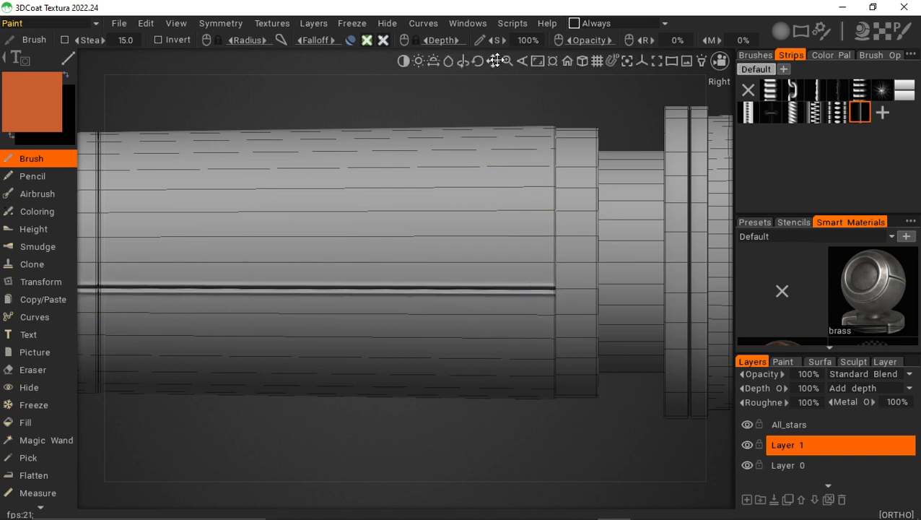
left_click_drag(494, 61, 545, 61)
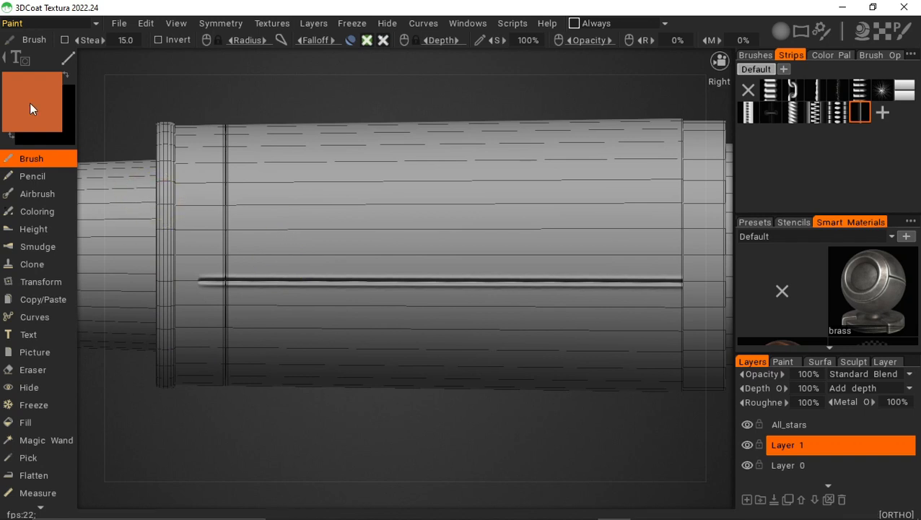
Step: Erase the seam's overhang between the tube's edge band and its thin double edge, using the Eraser in rectangle mode
left_click(32, 369)
mouse_move(69, 59)
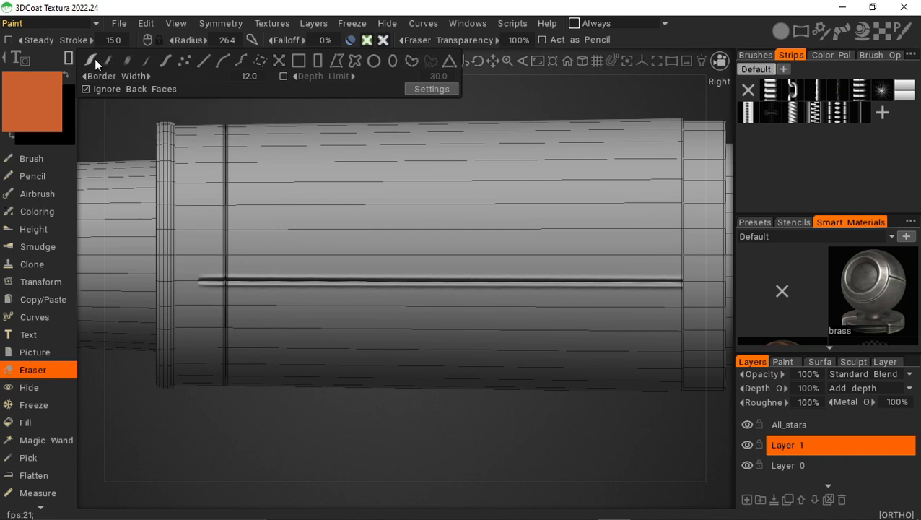
left_click(94, 59)
left_click(318, 62)
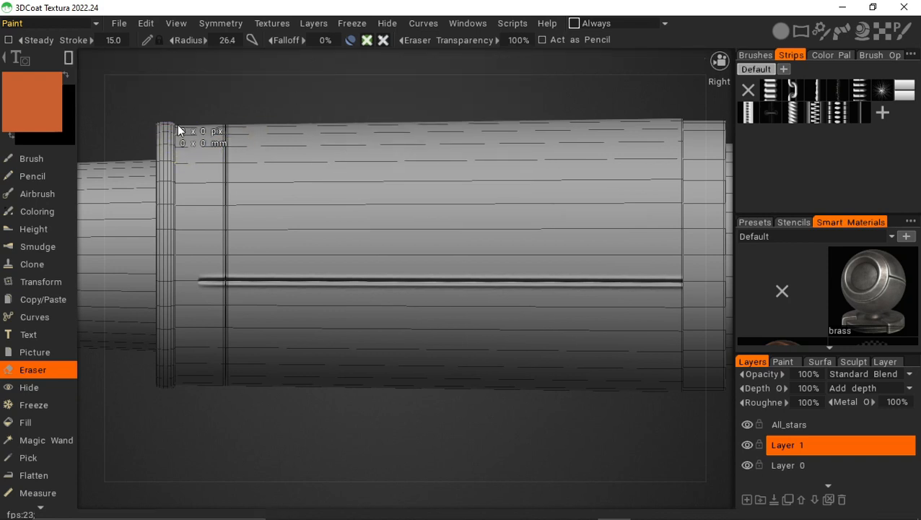
mouse_move(177, 128)
left_mouse_down()
mouse_move(222, 333)
mouse_move(227, 405)
left_mouse_up()
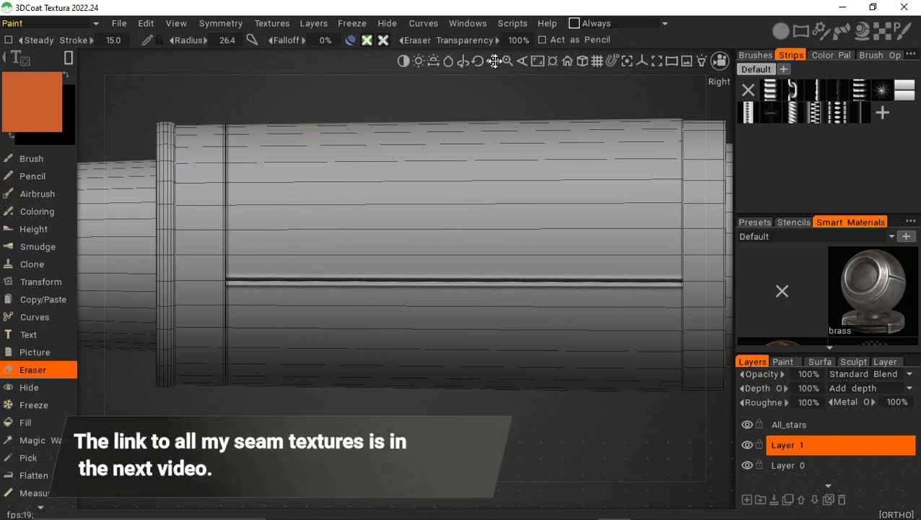
Step: With the Brush, paint a straight depth-only seam lengthwise along the wide tube section below the strap, between its two bands
left_click_drag(494, 60, 495, 61)
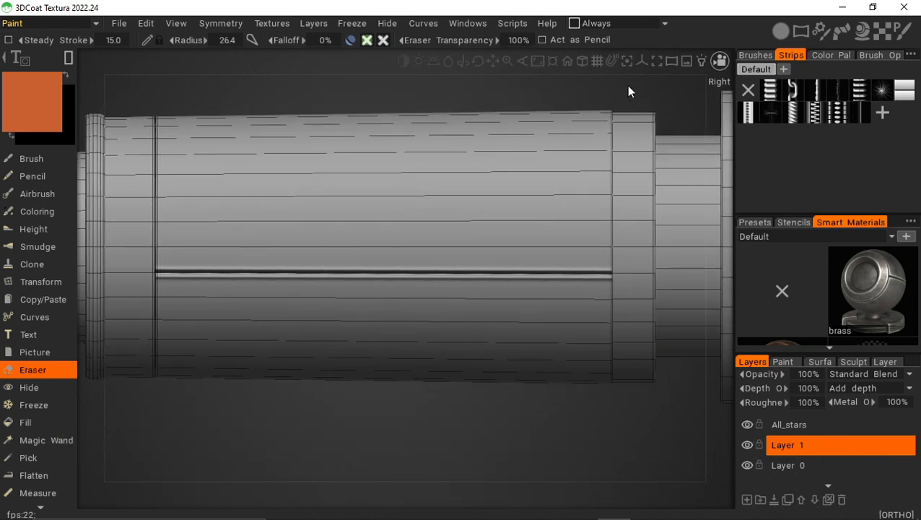
mouse_move(494, 62)
left_mouse_down()
mouse_move(409, 44)
mouse_move(494, 69)
left_mouse_up()
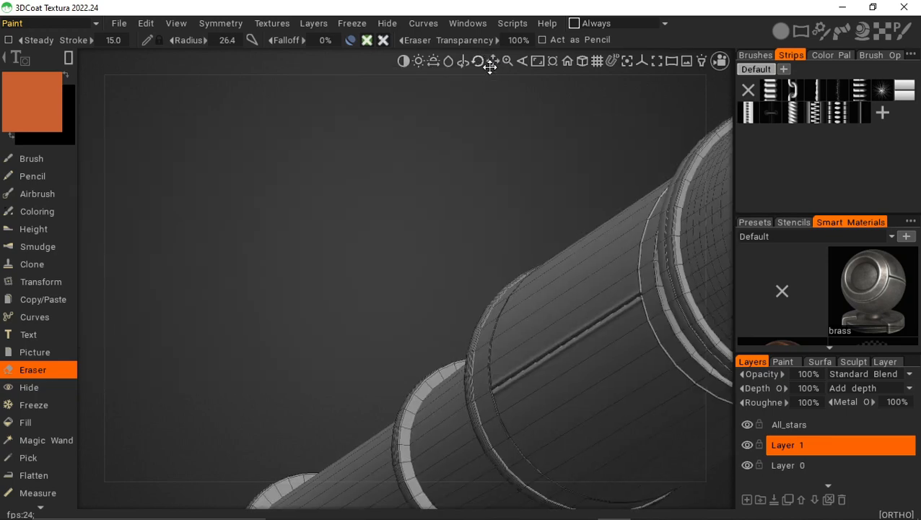
key("KP_4")
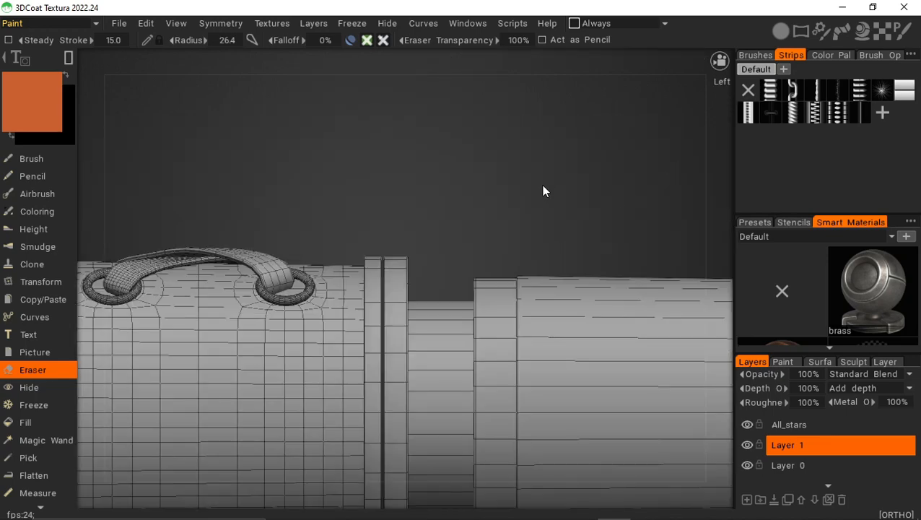
key("KP_6")
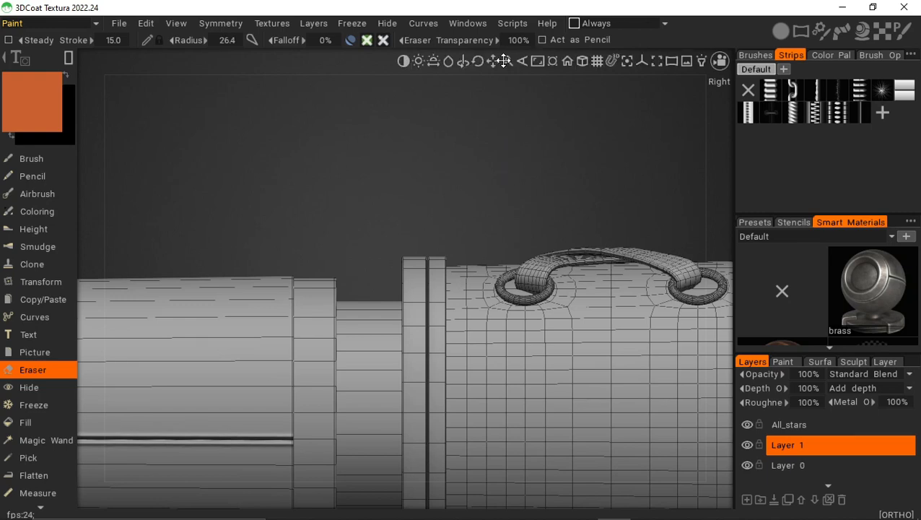
left_click_drag(496, 63, 471, 76)
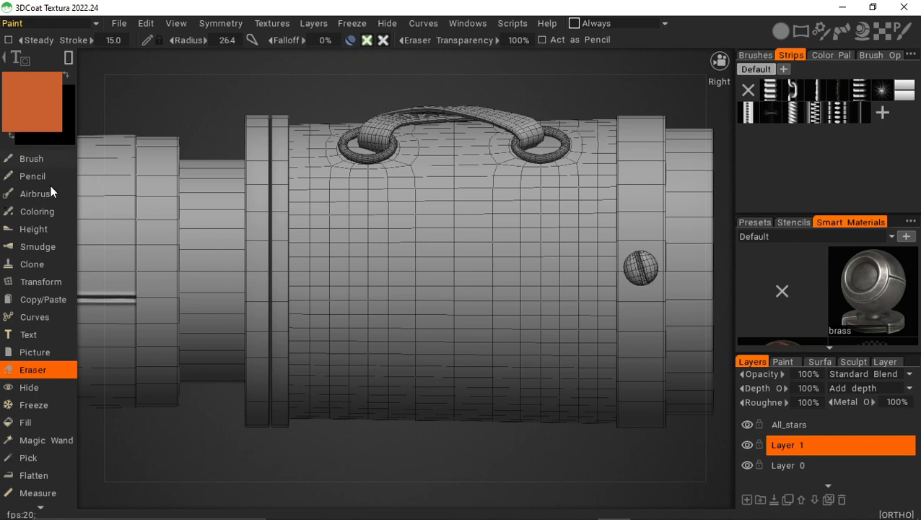
left_click(33, 158)
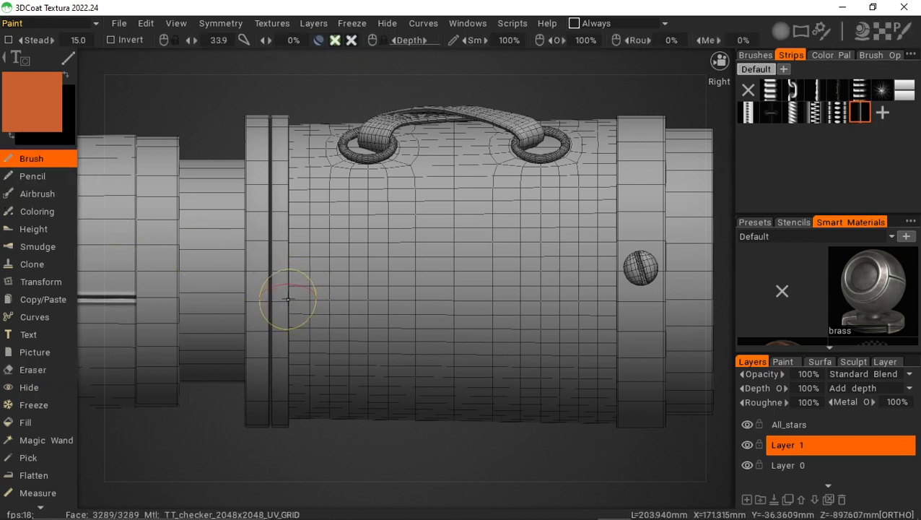
mouse_move(288, 303)
left_mouse_down()
mouse_move(390, 312)
mouse_move(590, 310)
mouse_move(617, 302)
left_mouse_up()
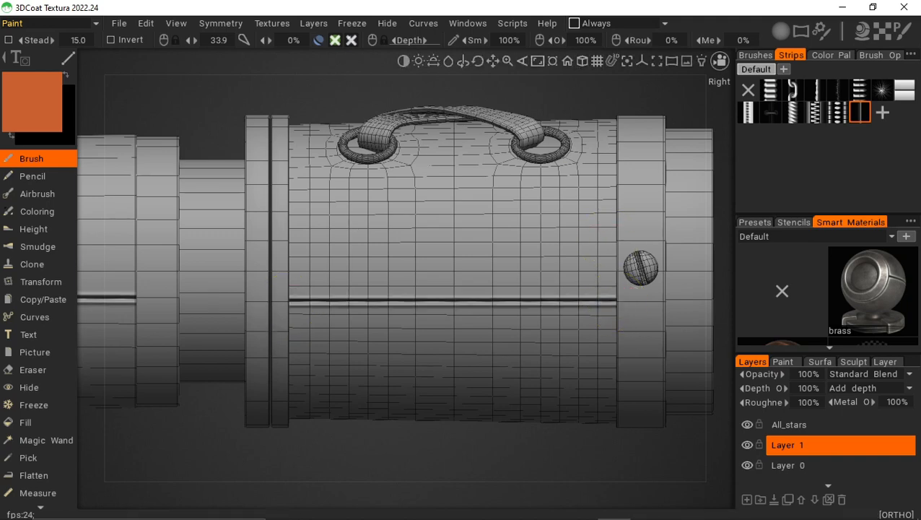
Step: Look for the missing Texture Editor among the docked panels and reset the current page layout to default
left_click_drag(505, 61, 391, 139)
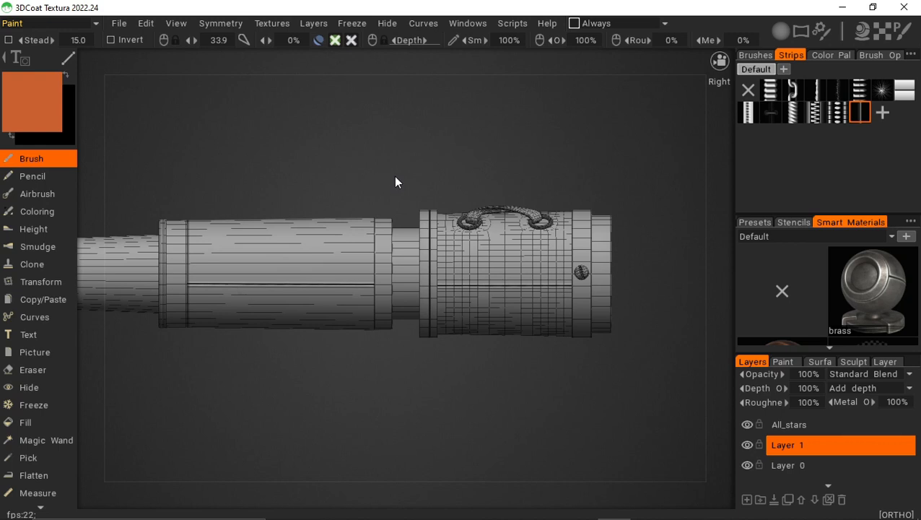
left_click(794, 222)
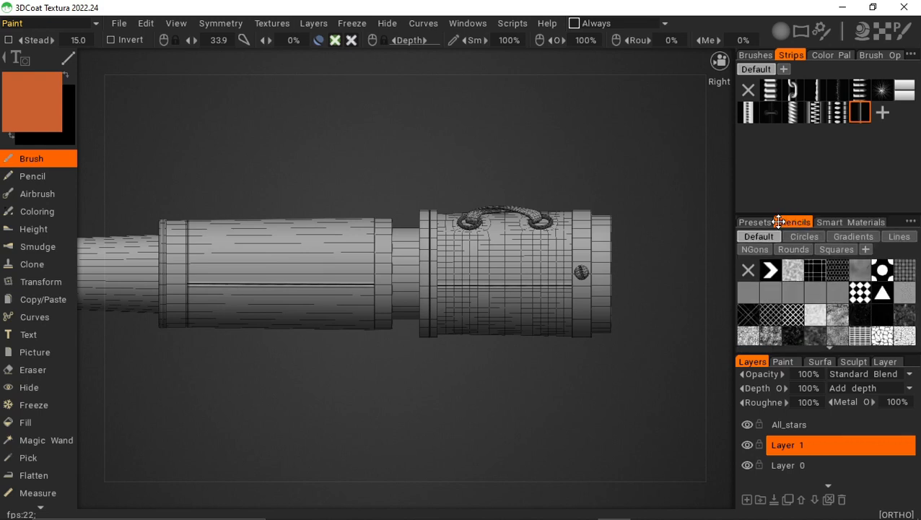
left_click(752, 222)
left_click(849, 221)
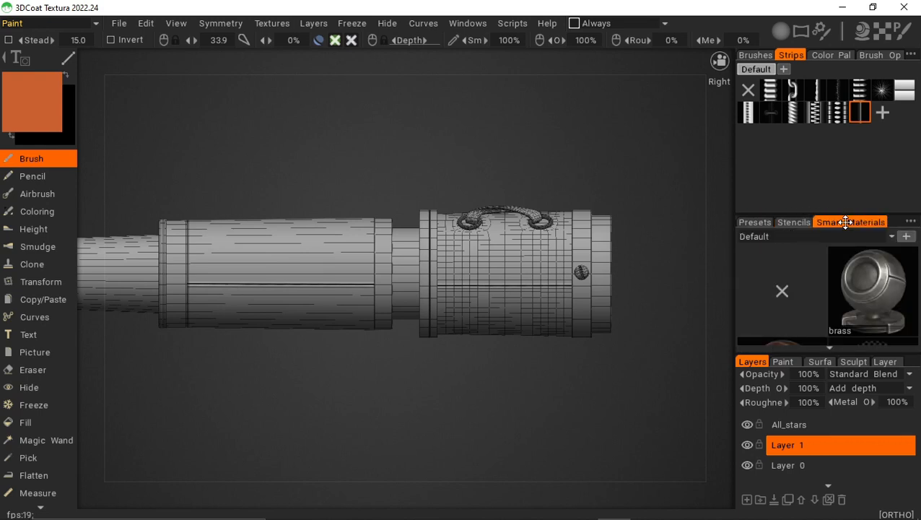
left_click(469, 23)
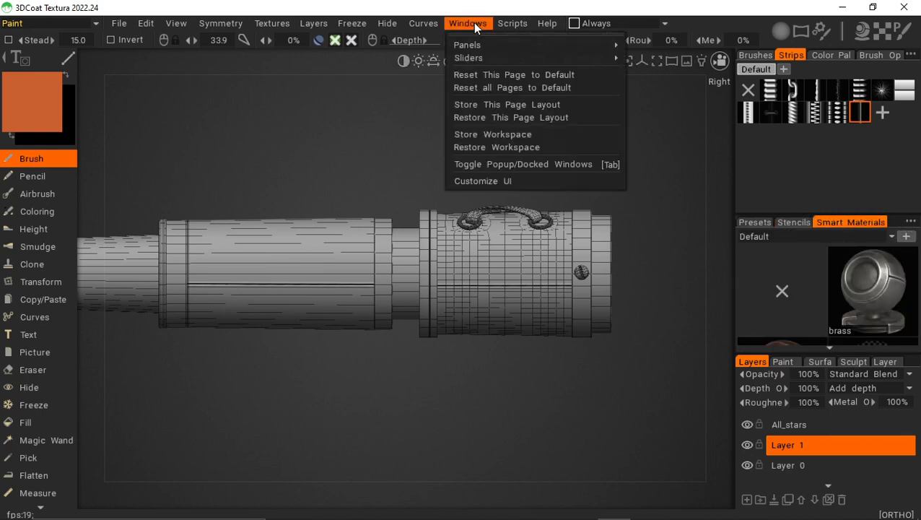
left_click(494, 75)
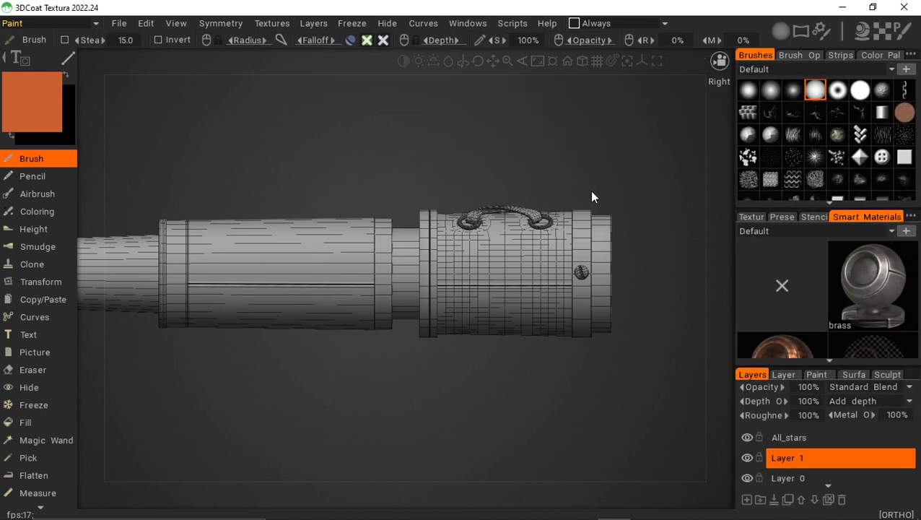
left_click(473, 24)
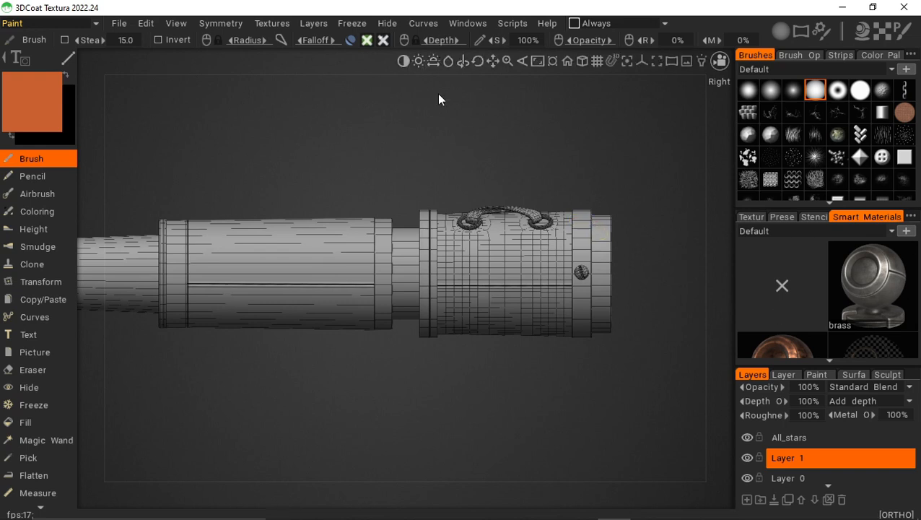
left_click(467, 24)
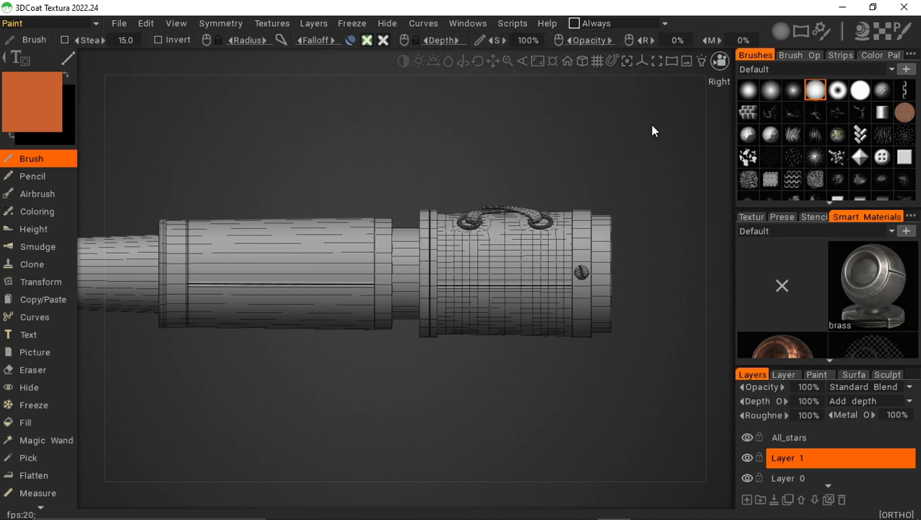
Step: Hide the model's wireframe and bring up the Texture Editor
key("w")
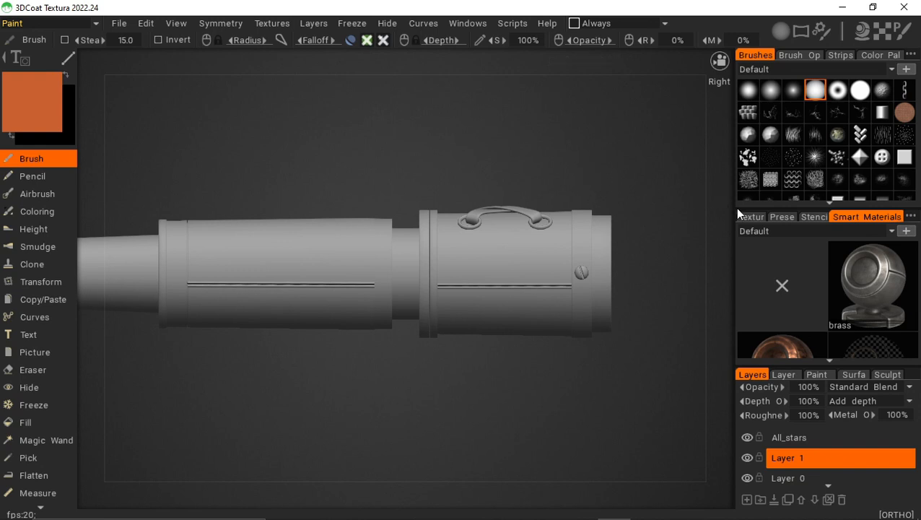
left_click(781, 215)
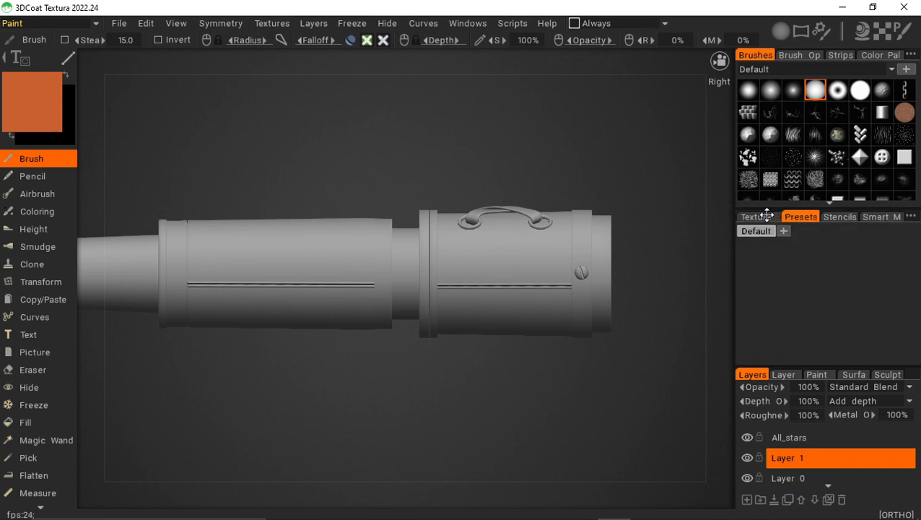
left_click(766, 215)
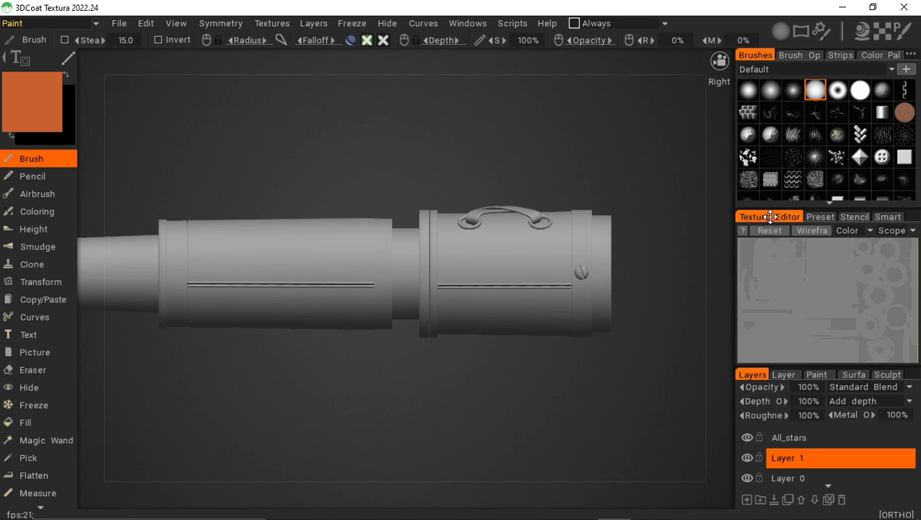
Step: Undock the Texture Editor as a floating window over the viewport and enlarge it
left_click_drag(770, 216, 511, 84)
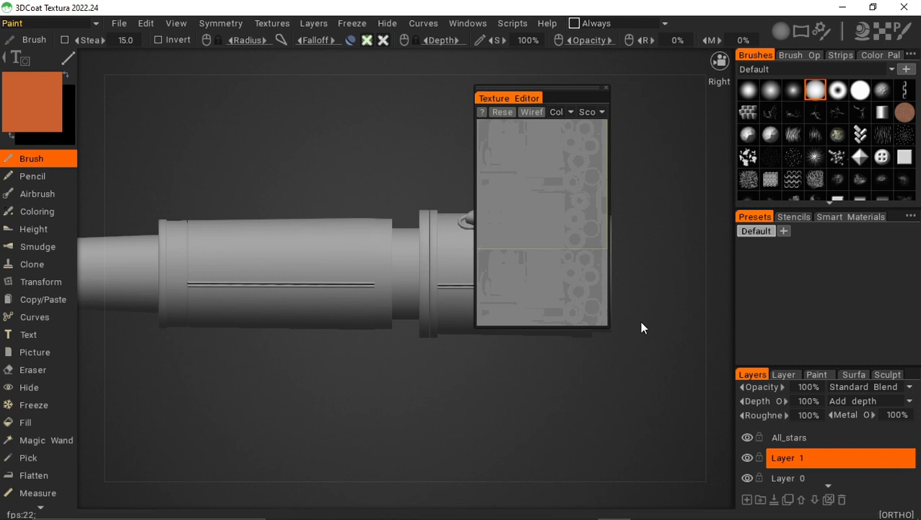
left_click_drag(560, 97, 573, 98)
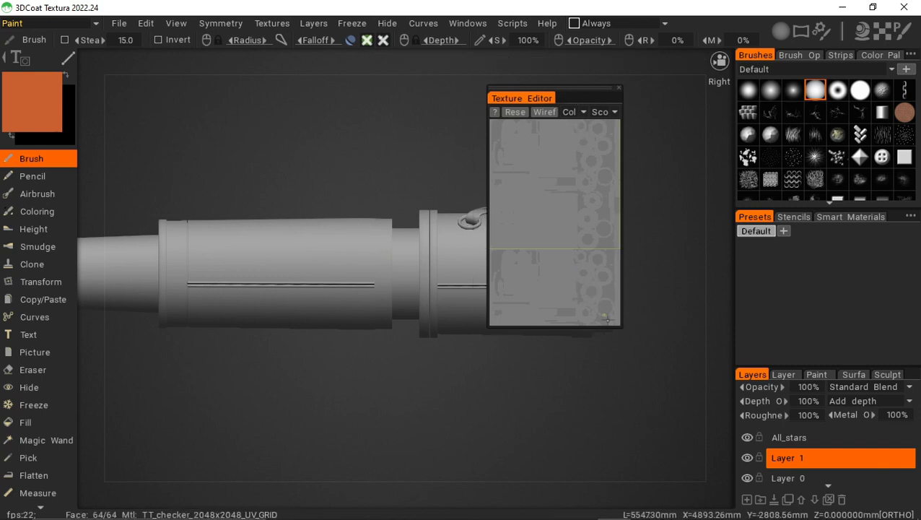
left_click_drag(622, 326, 726, 508)
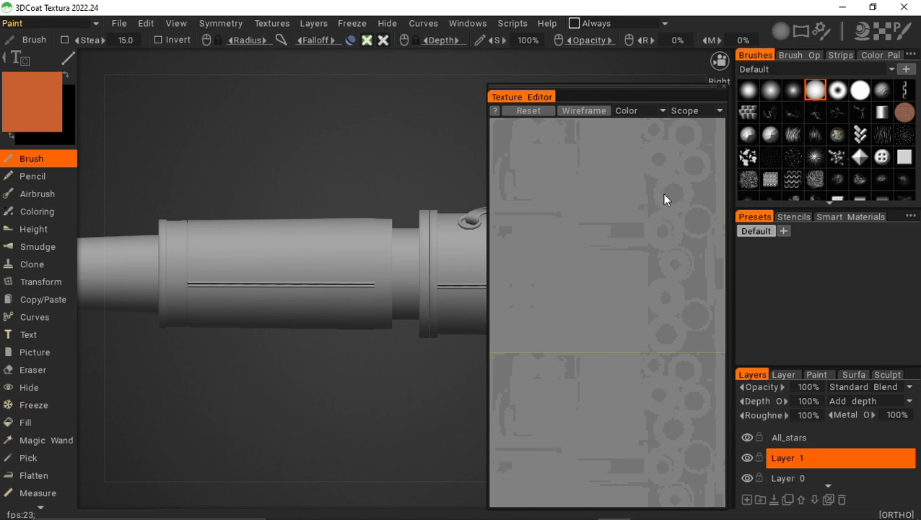
middle_click_drag(650, 182, 613, 215, "alt")
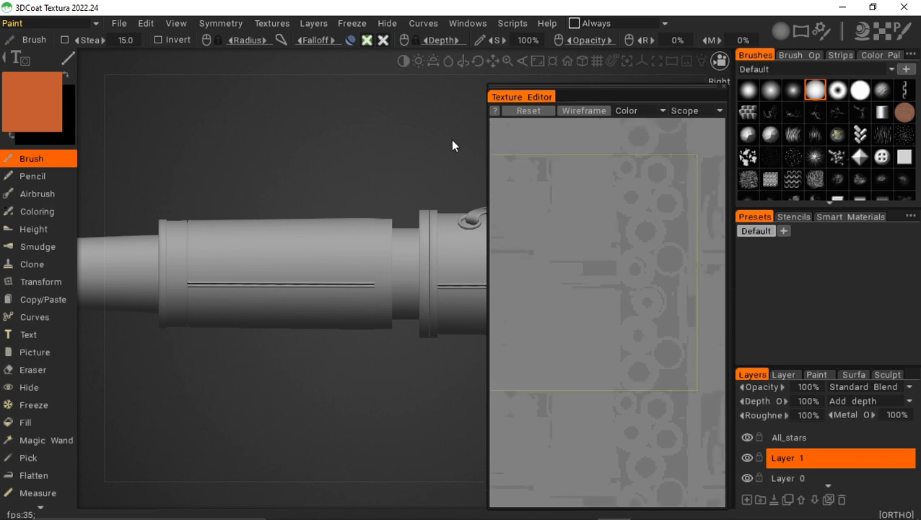
left_click_drag(487, 140, 431, 143)
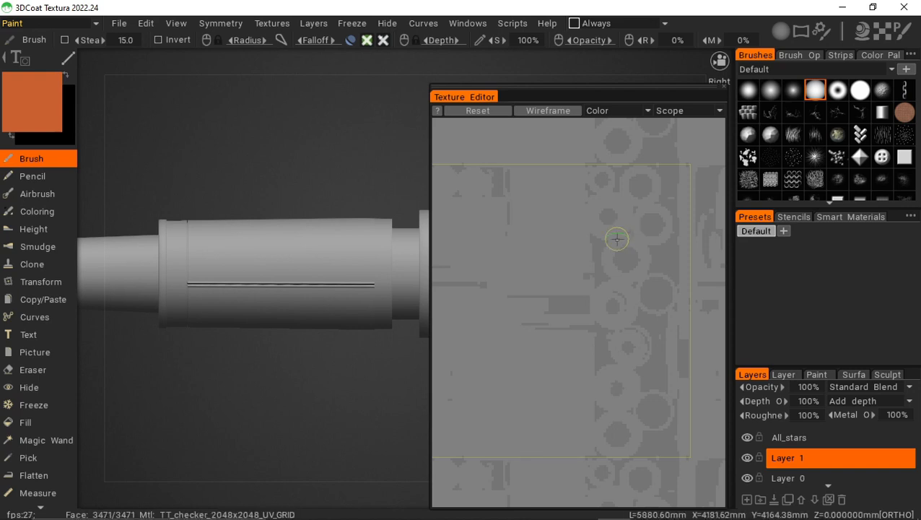
Step: Overlay the UV wireframe in the Texture Editor, switch it to the Normals map and examine the tube's UV islands around the seam
scroll(614, 227, "up", 3)
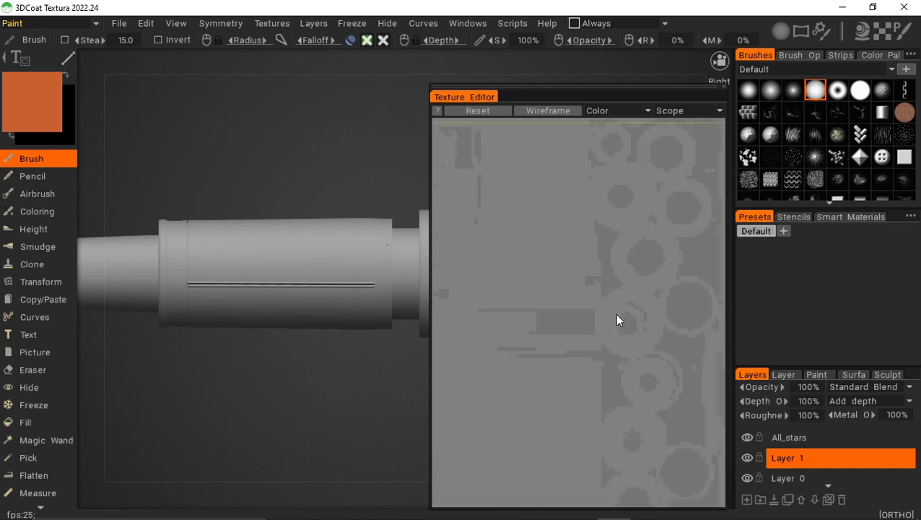
scroll(608, 263, "down", 3)
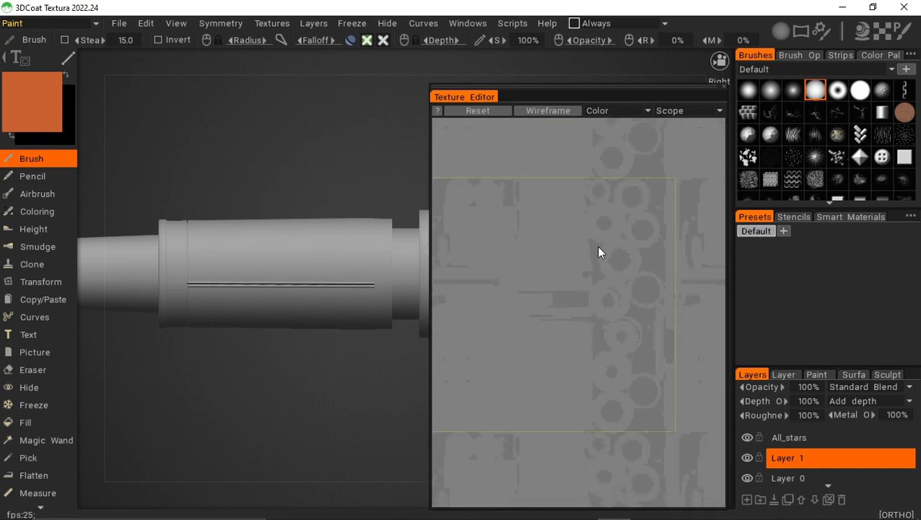
left_click(559, 111)
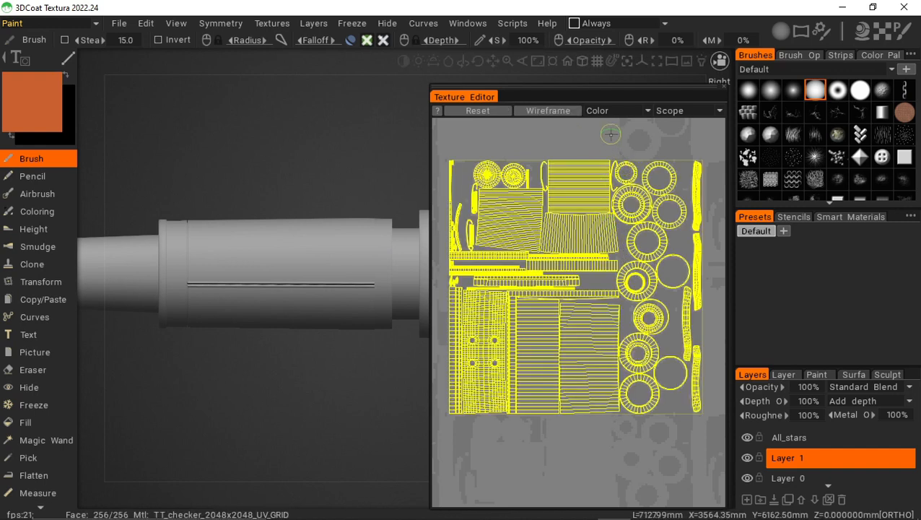
left_click(607, 112)
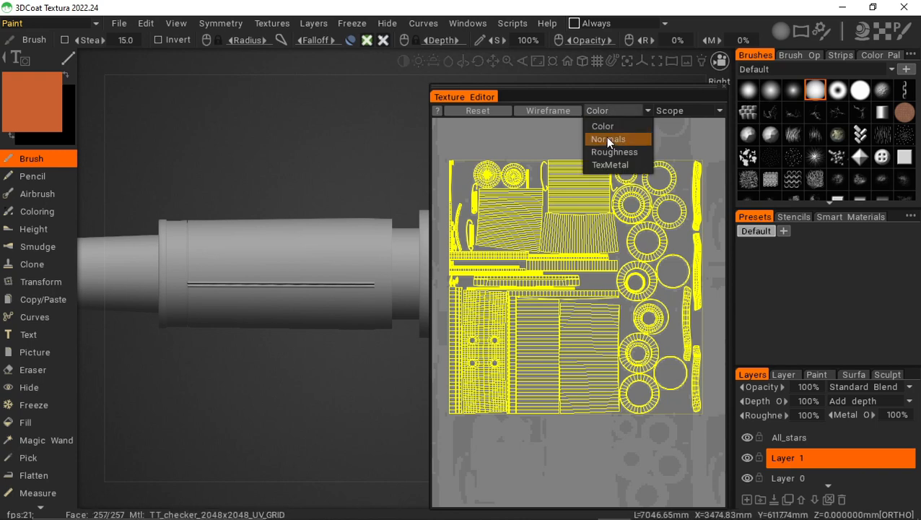
left_click(608, 140)
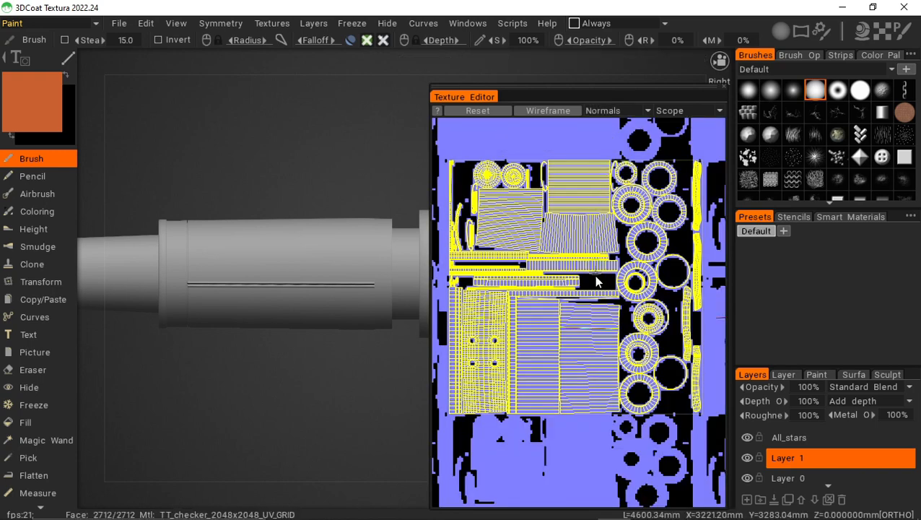
middle_click_drag(598, 261, 610, 233)
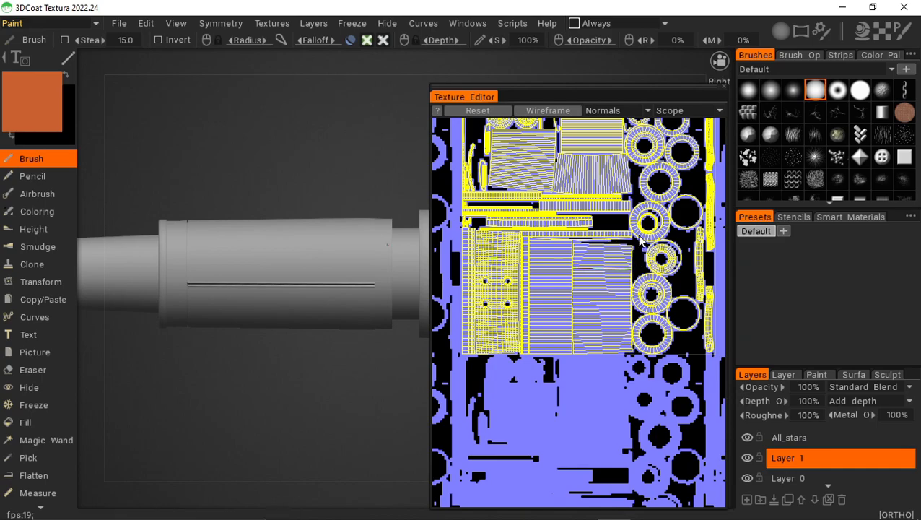
scroll(640, 241, "down", 4)
scroll(660, 301, "up", 8)
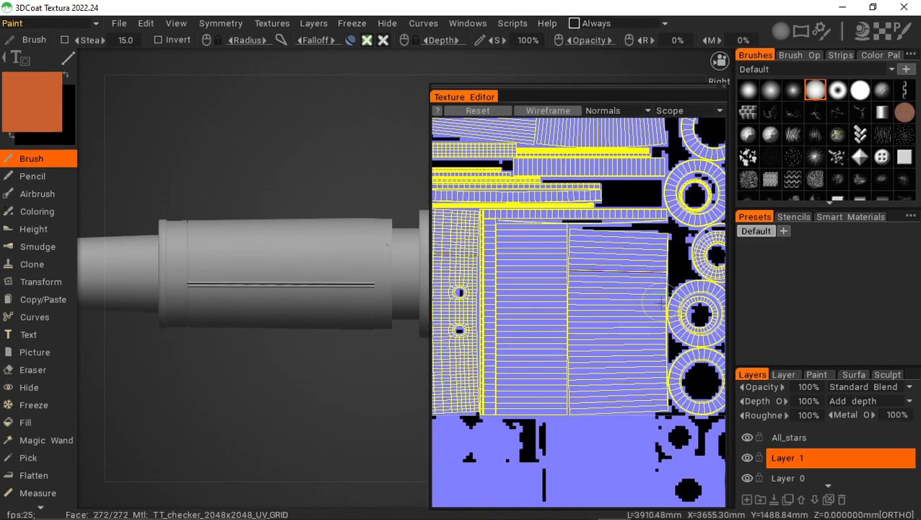
scroll(660, 302, "up", 2)
scroll(693, 275, "up", 2)
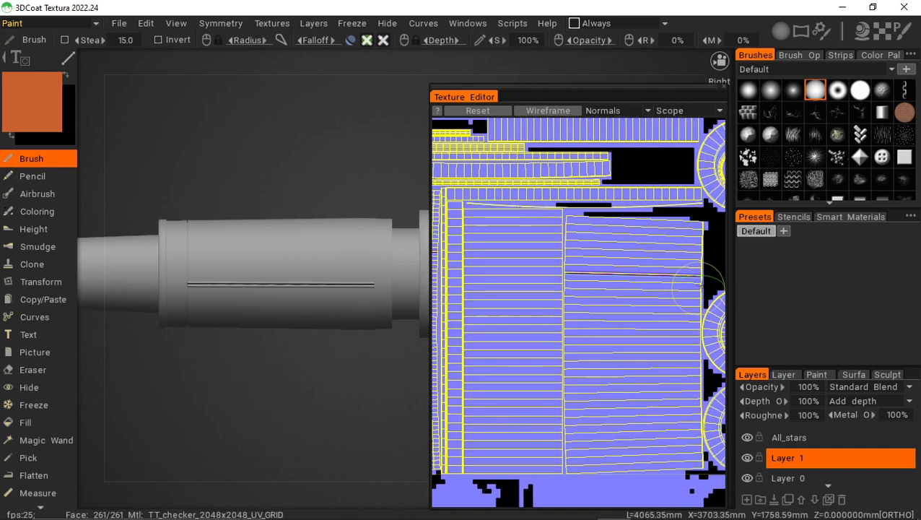
middle_click_drag(713, 257, 680, 240)
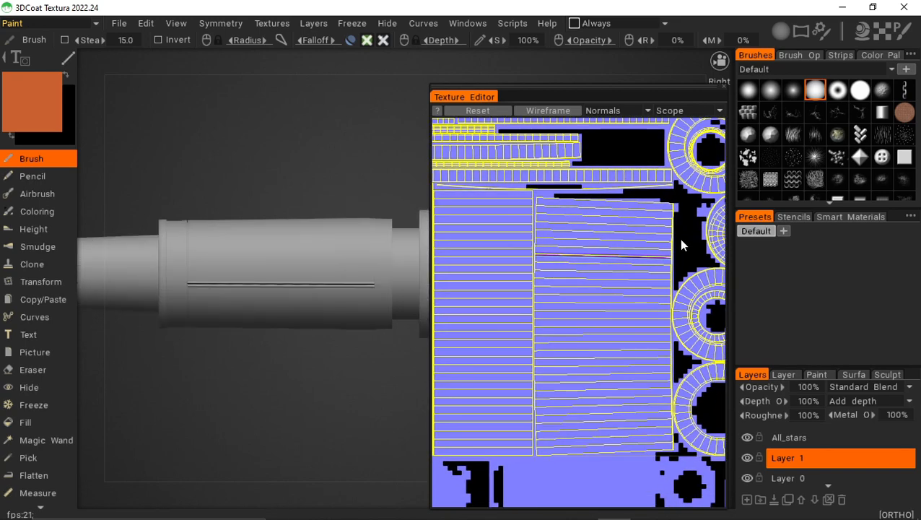
Step: Activate the Picture tool and load PinClipart.com_corner-clip-art_4451428.png from the Textures&model folder as both its depth and color texture
left_click(28, 358)
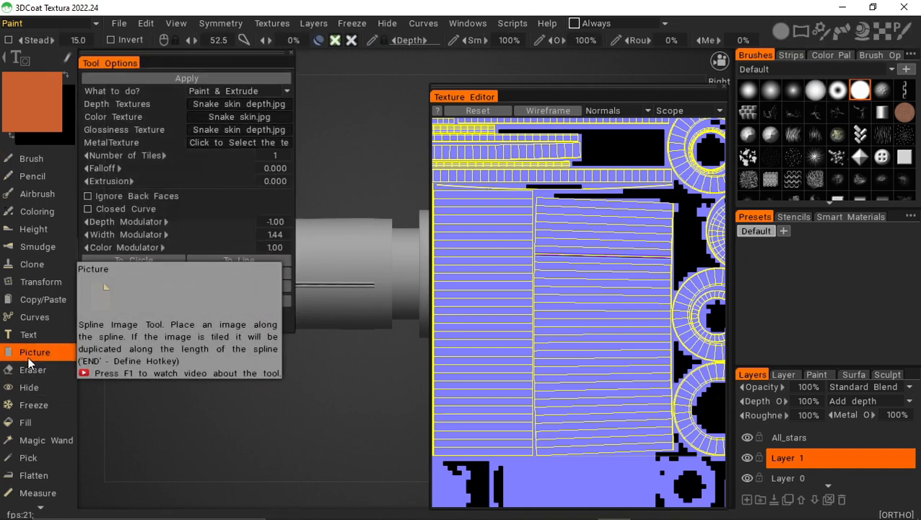
mouse_move(211, 131)
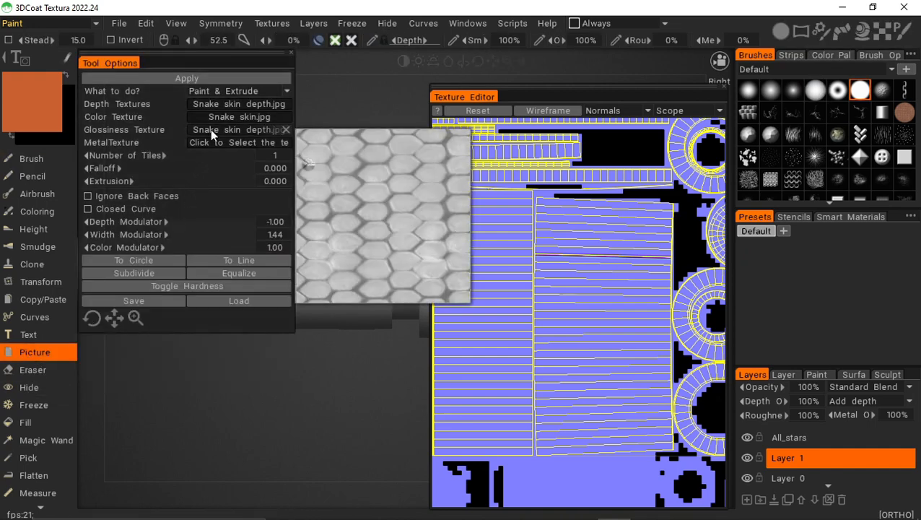
mouse_move(215, 116)
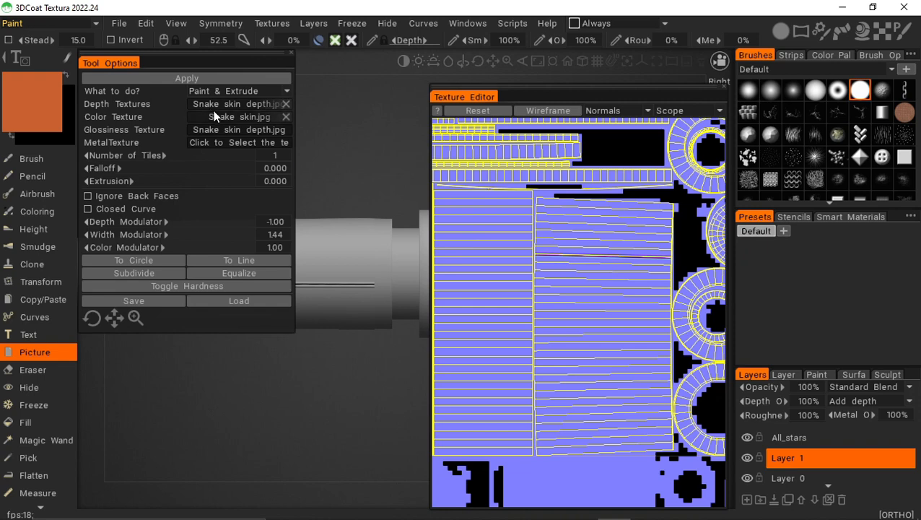
left_click(107, 104)
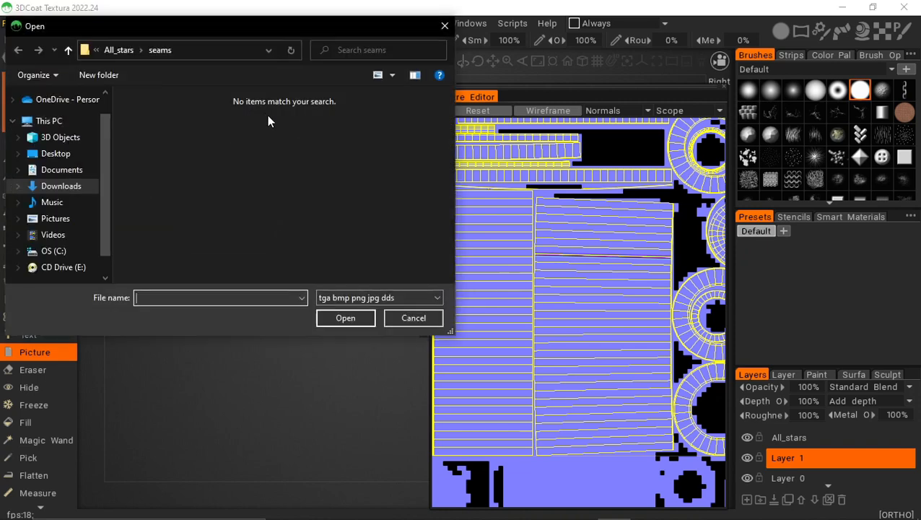
left_click(116, 52)
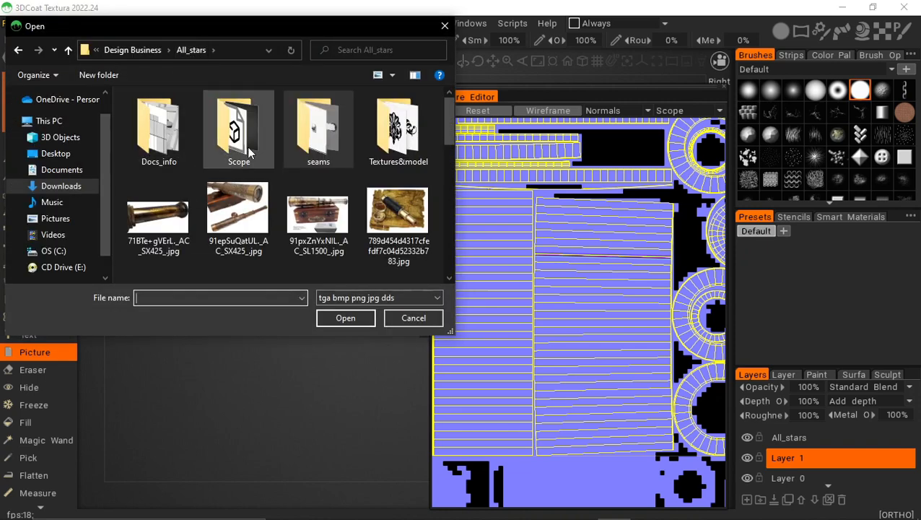
double_click(390, 127)
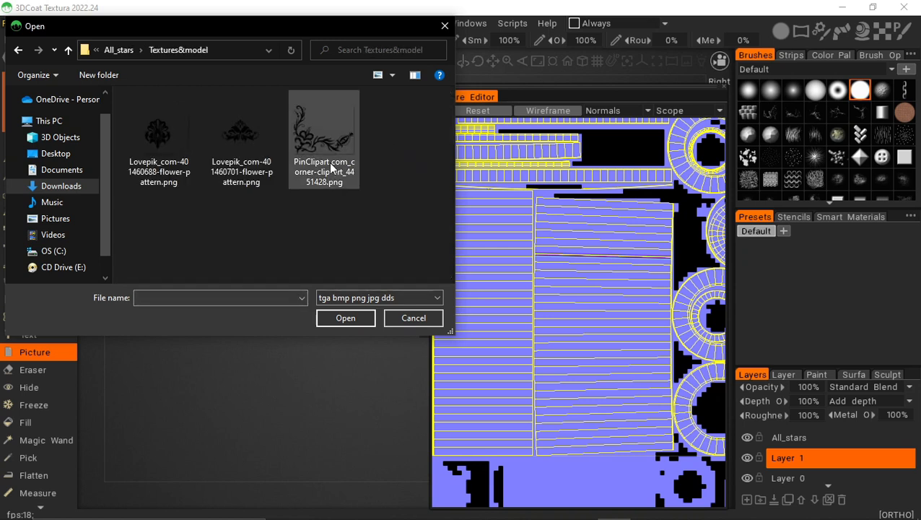
left_click(312, 133)
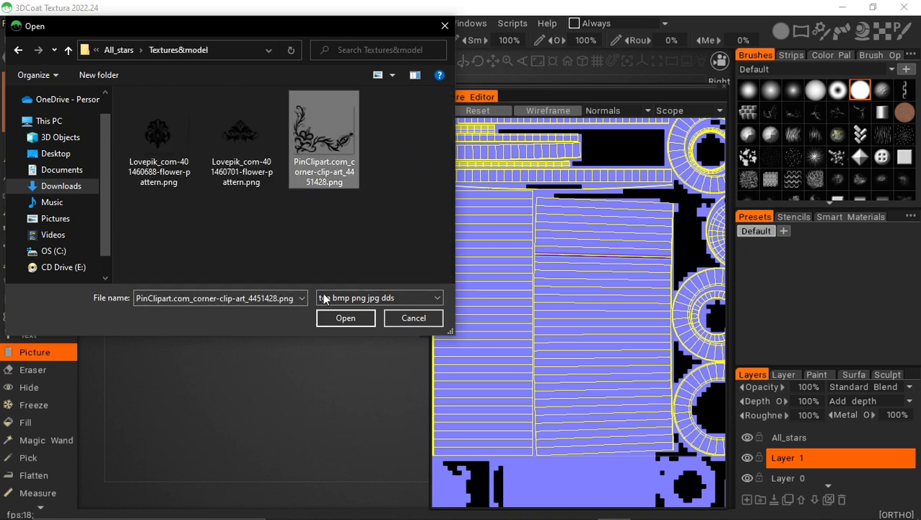
left_click(350, 322)
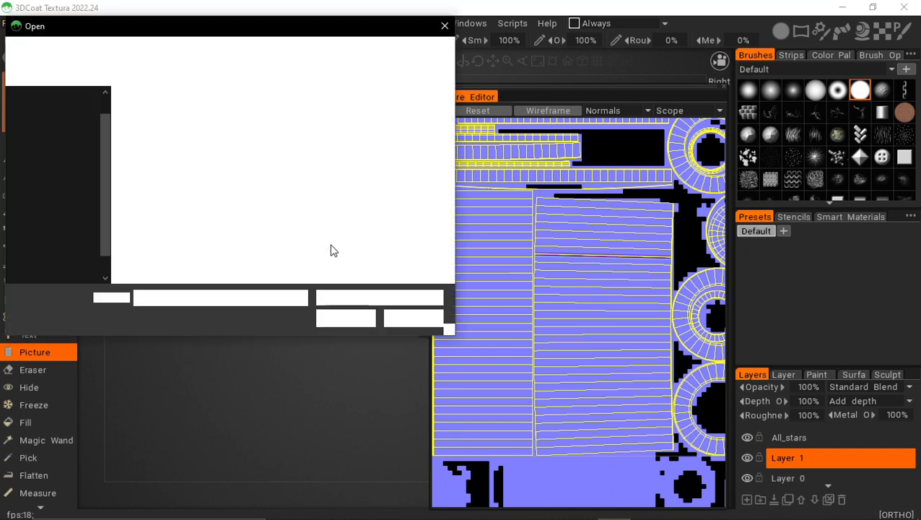
left_click(318, 158)
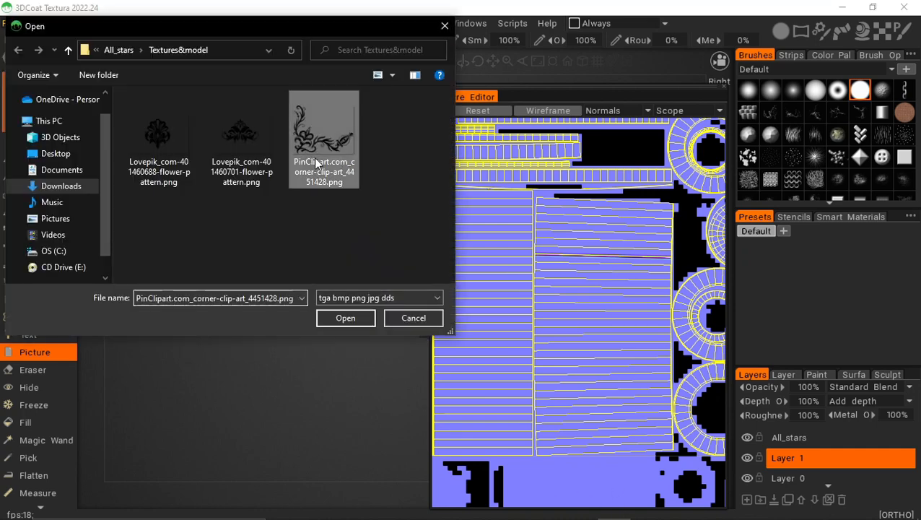
left_click(359, 318)
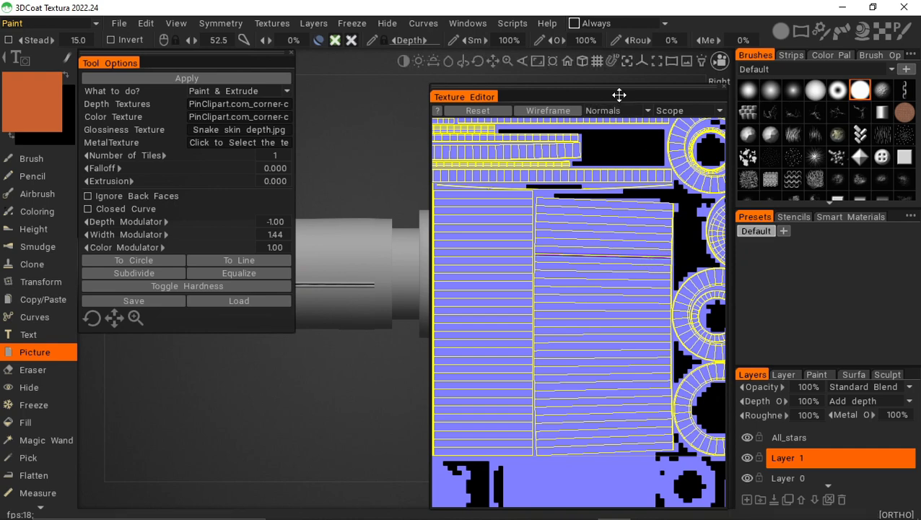
Step: Place the corner ornament diagonally on the tube section's UV island, set its width modulator to 0.810, and scale and move it within the island
left_click_drag(616, 96, 604, 78)
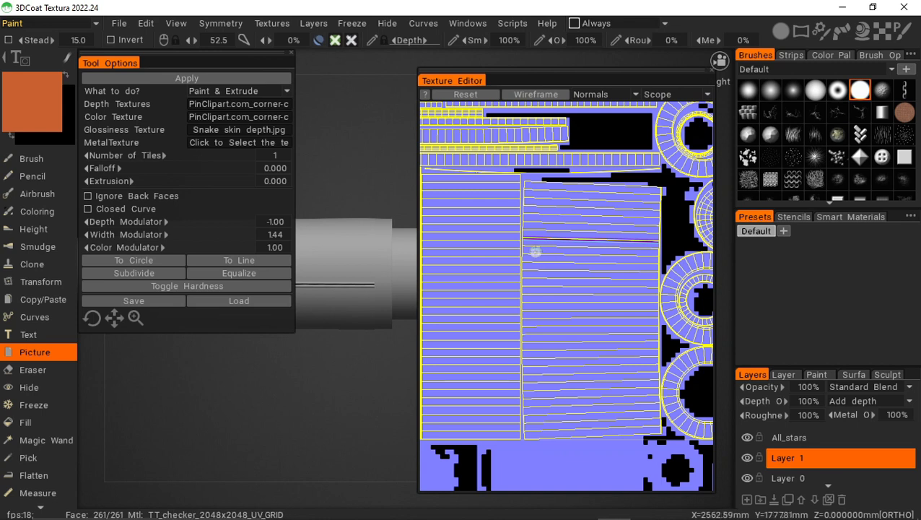
left_click(533, 250)
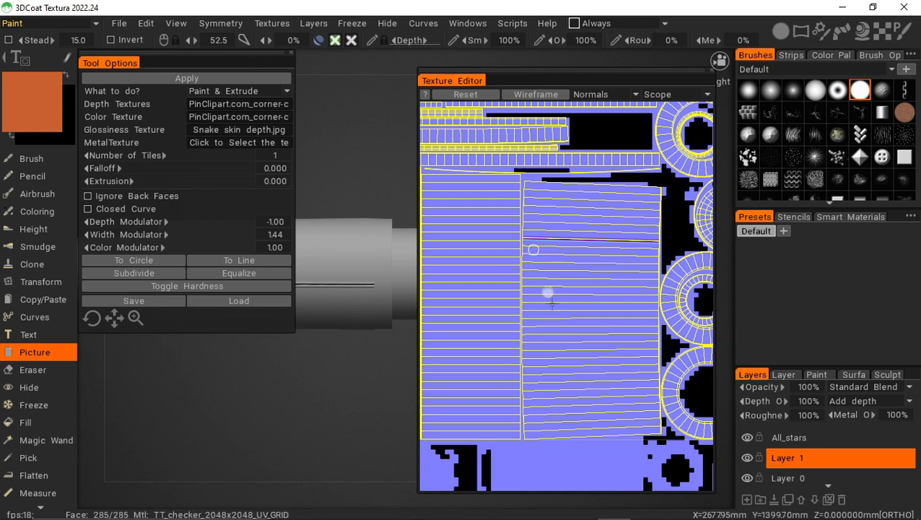
left_click(640, 420)
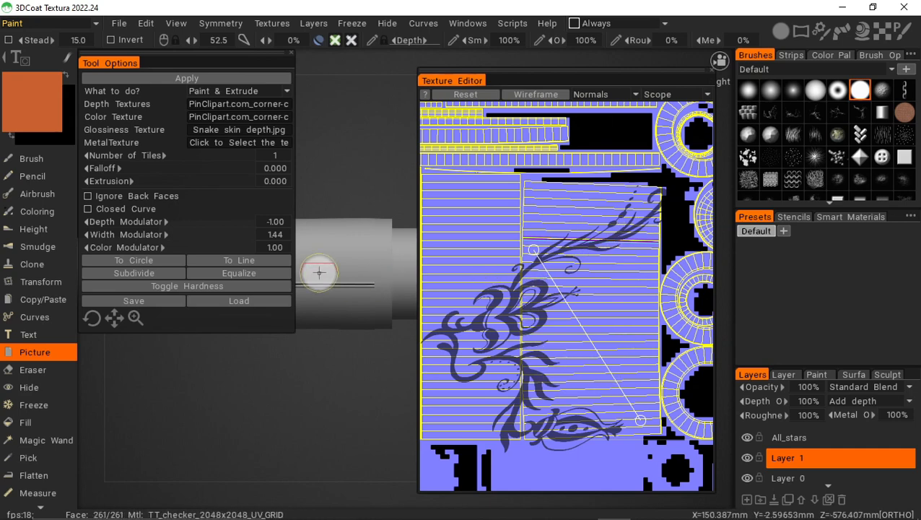
left_click_drag(146, 234, 94, 235)
left_click_drag(112, 320, 134, 317)
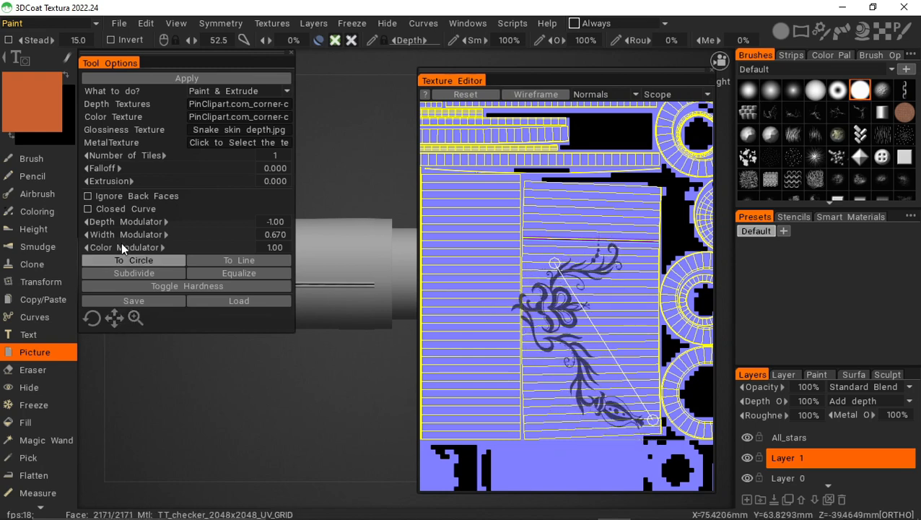
left_click_drag(121, 235, 142, 241)
left_click_drag(141, 319, 112, 321)
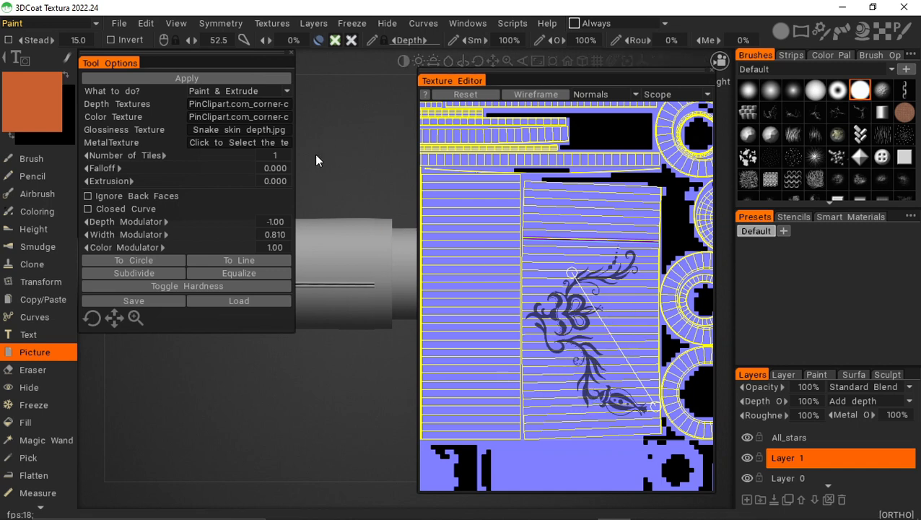
Step: Try applying the corner ornament to the tube section and inspect its relief on the model and in the Normals map without the wireframe
left_click_drag(337, 177, 477, 254)
left_click_drag(262, 406, 442, 392)
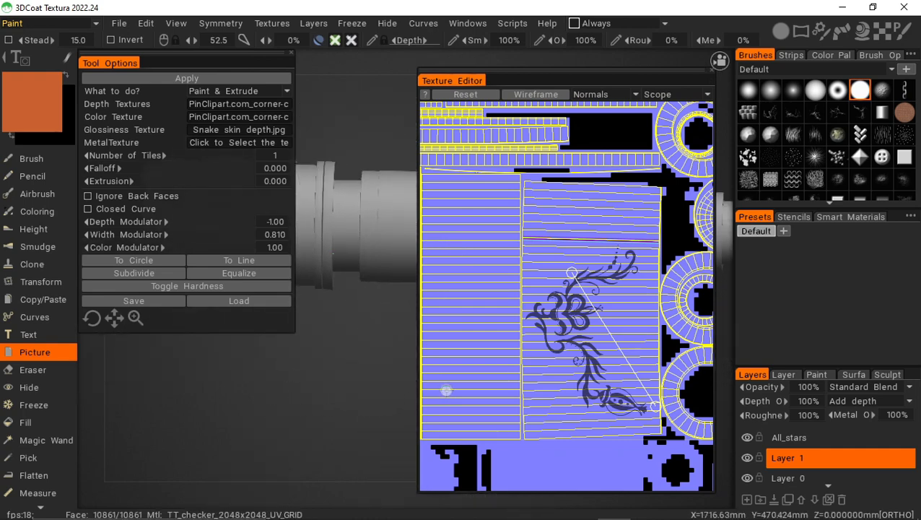
left_click_drag(493, 65, 494, 65)
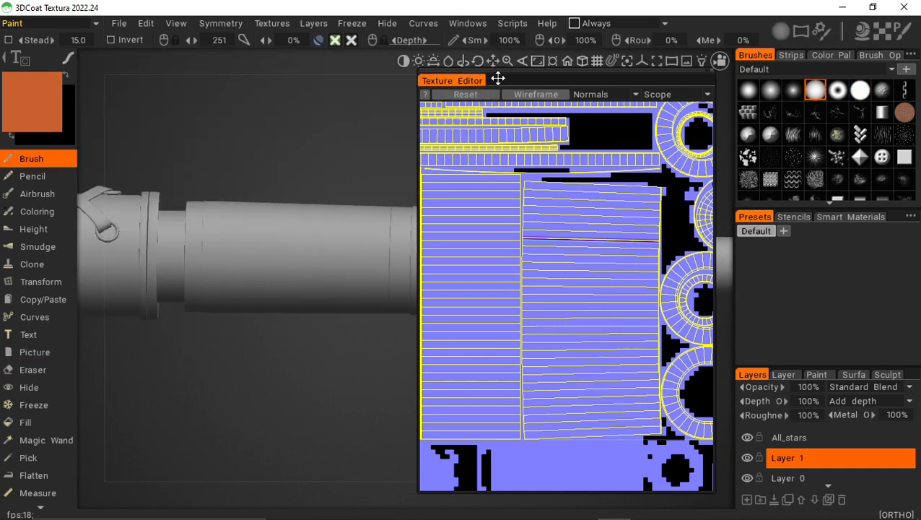
mouse_move(498, 79)
left_mouse_down()
mouse_move(544, 86)
mouse_move(511, 81)
mouse_move(496, 62)
left_mouse_up()
left_click(20, 354)
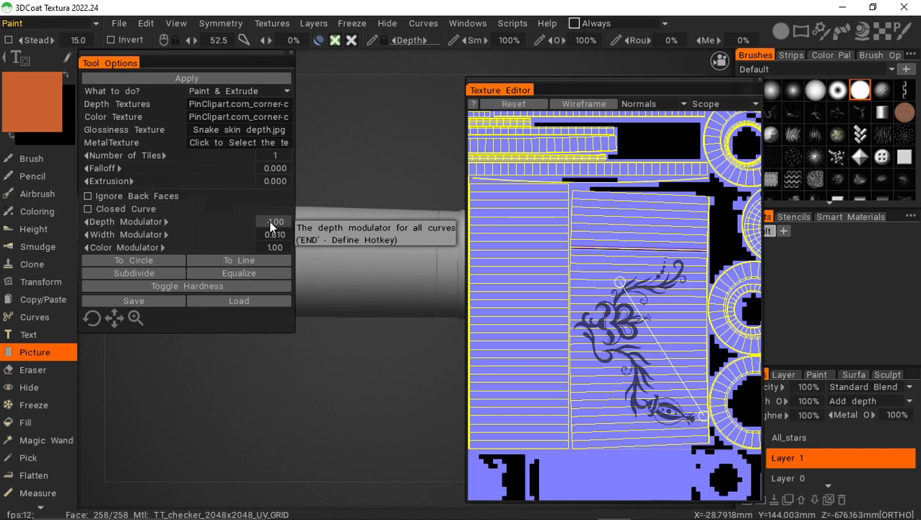
left_click(235, 79)
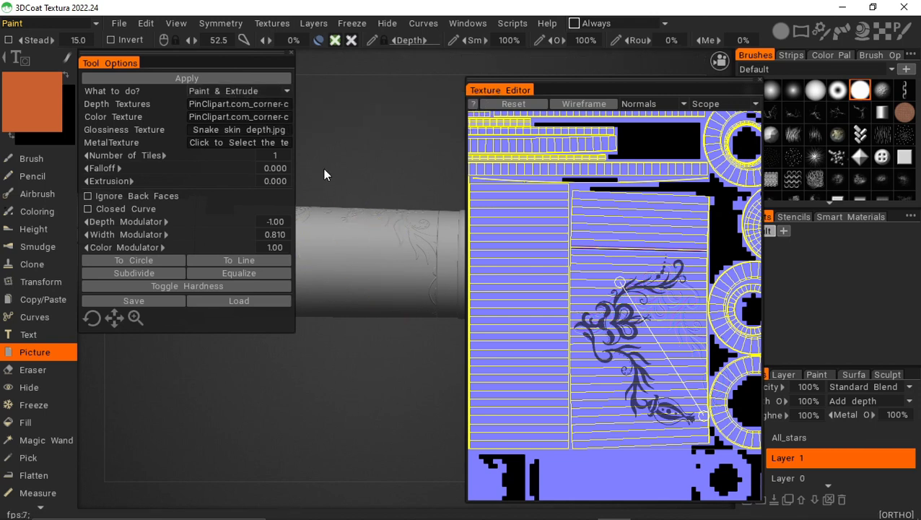
left_click_drag(323, 169, 347, 137)
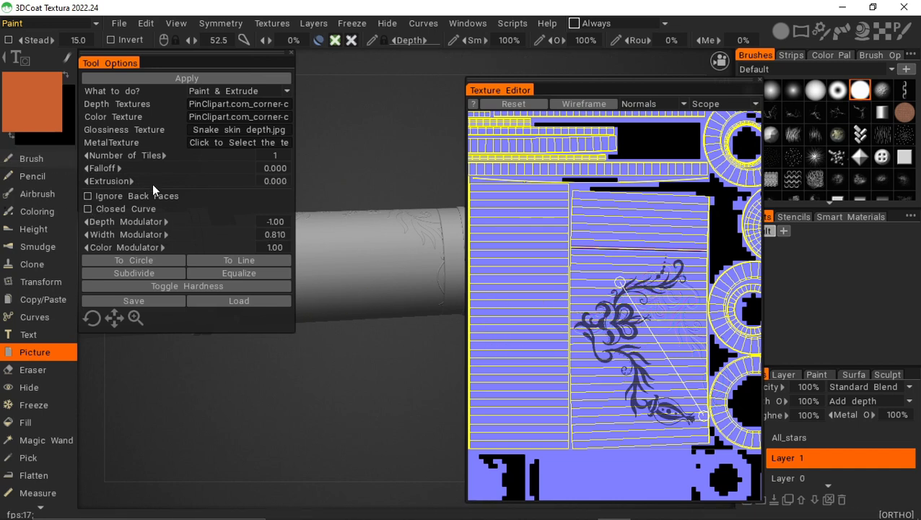
left_click(32, 159)
left_click(583, 104)
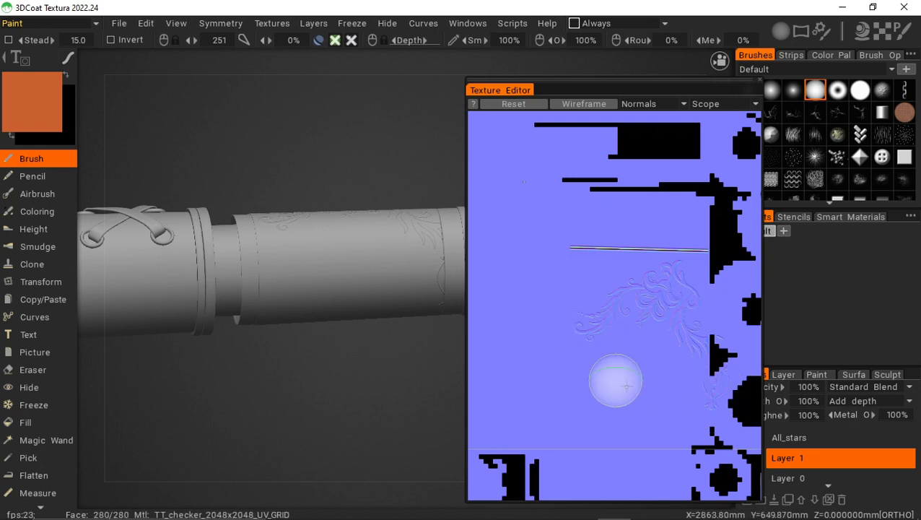
Step: Apply the repositioned corner ornament to the lower part of the tube section's UV island with a width modulator of 0.820
left_click(24, 352)
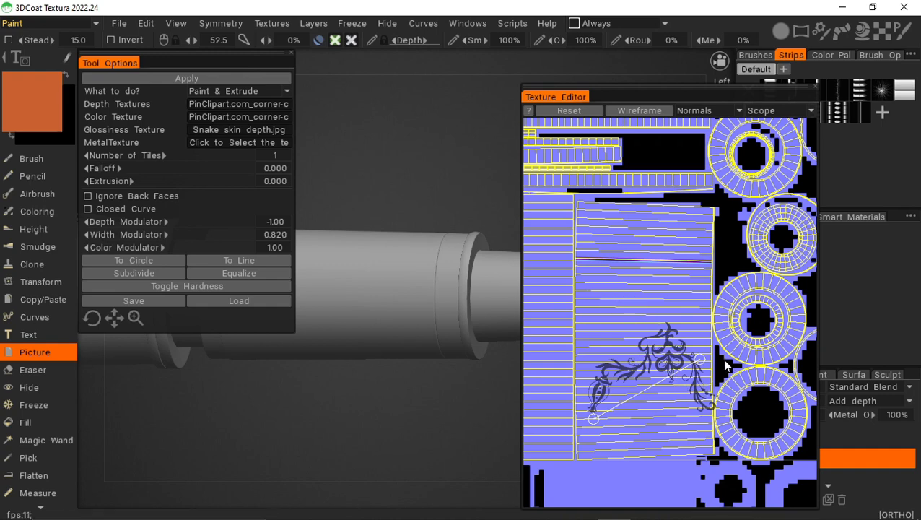
right_click_drag(726, 352, 745, 408)
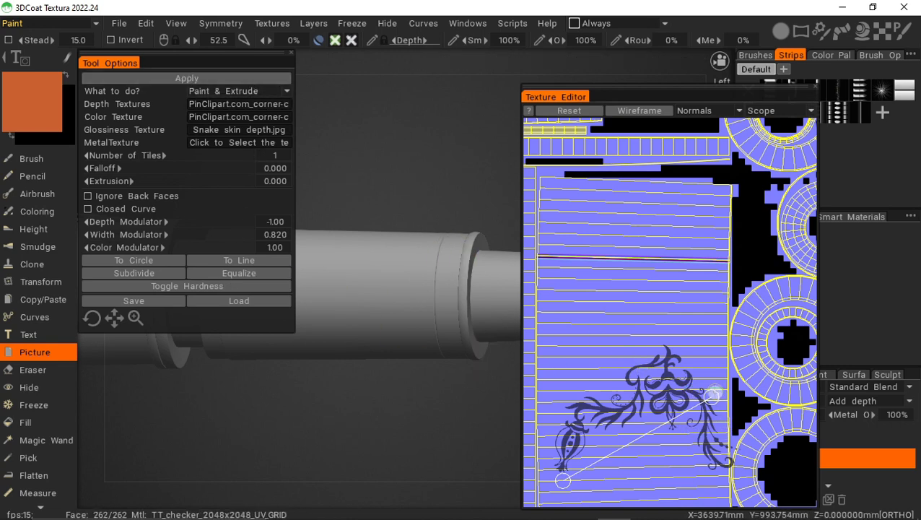
left_click(197, 81)
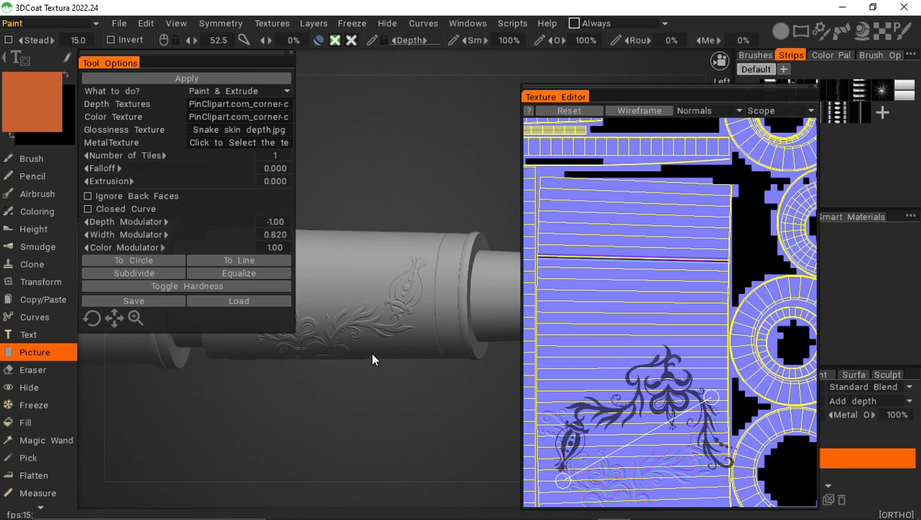
Step: Load Lovepik_com-401460688-flower-pattern.png as both the depth and color texture of the Picture tool
left_click(225, 106)
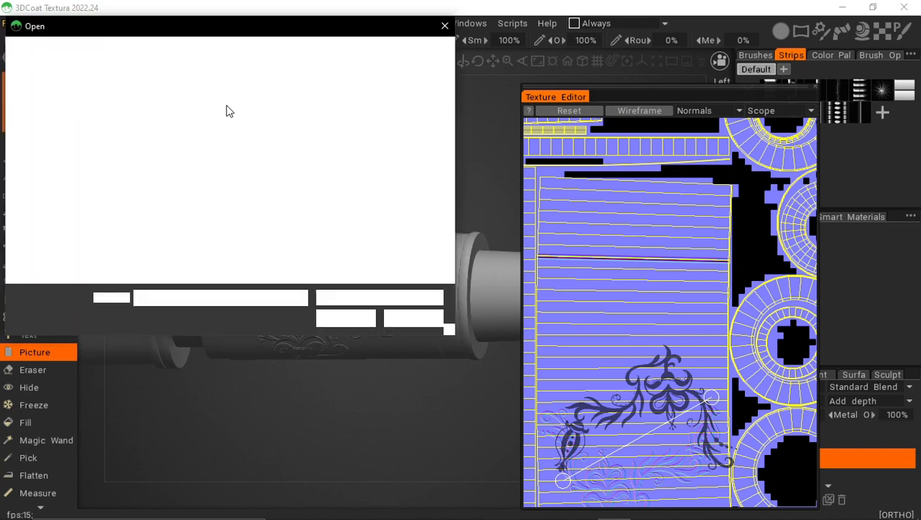
left_click(173, 140)
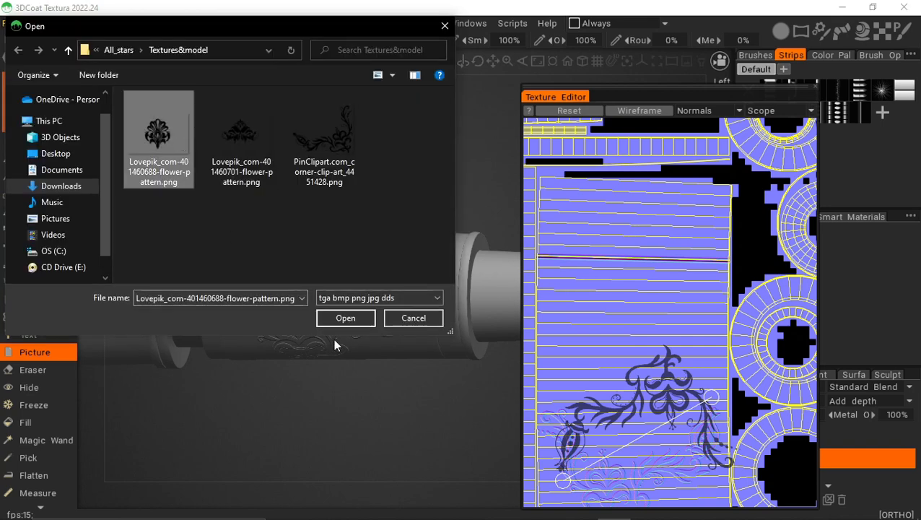
left_click(345, 318)
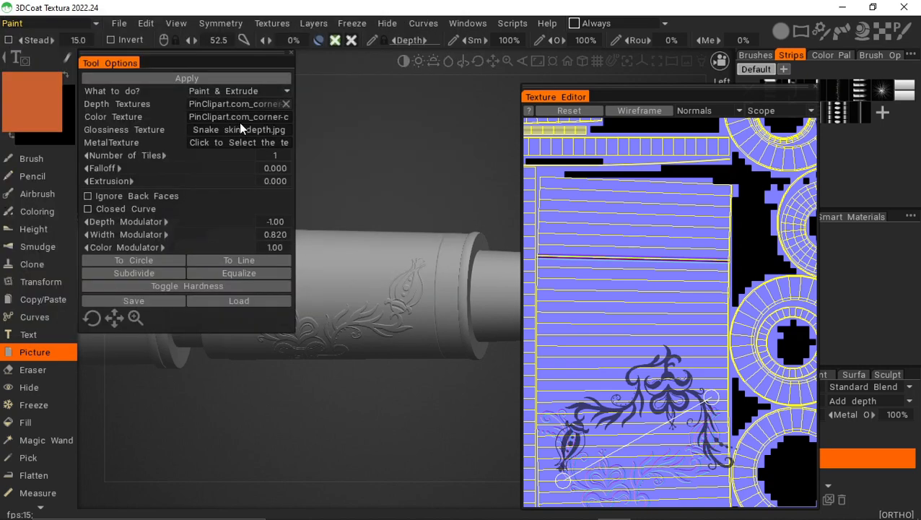
mouse_move(239, 117)
mouse_move(206, 114)
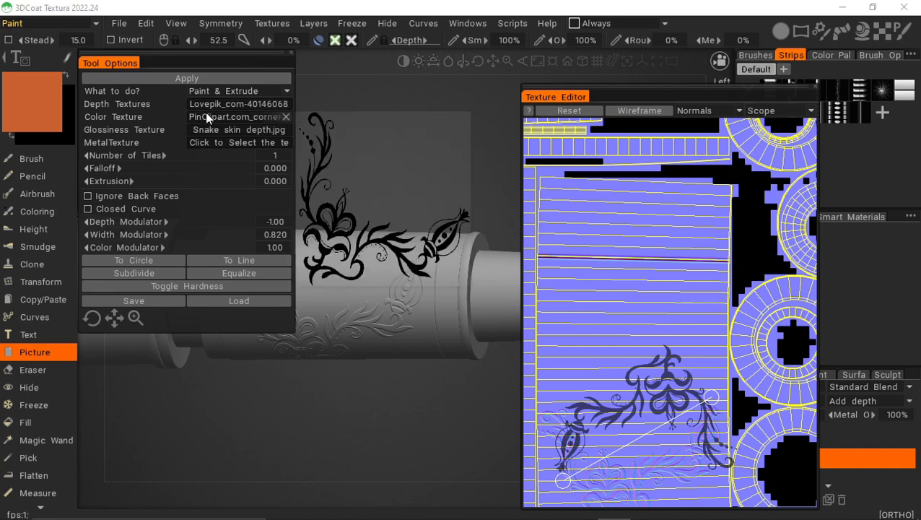
left_click(206, 112)
double_click(177, 144)
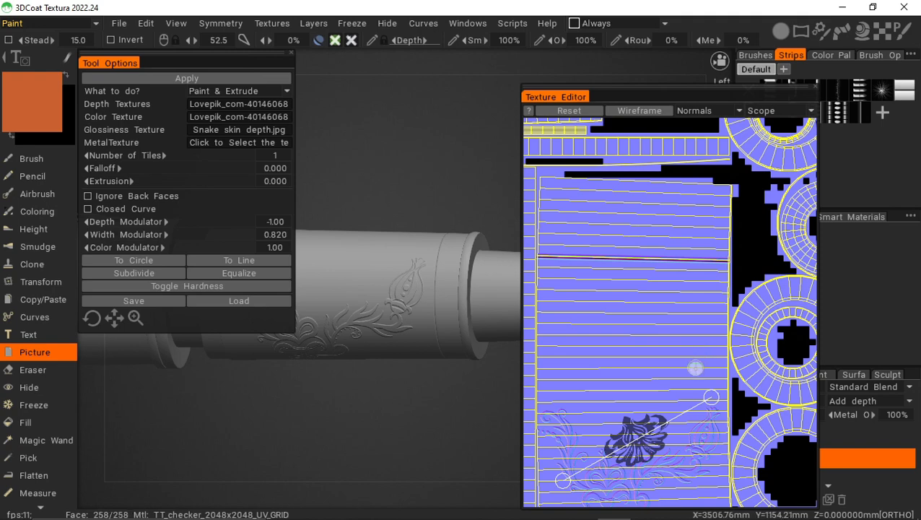
Step: Clear the old curve, place the flower pattern on a short horizontal one above the engraved ornament, and set its width modulator to 1.28
key("Escape")
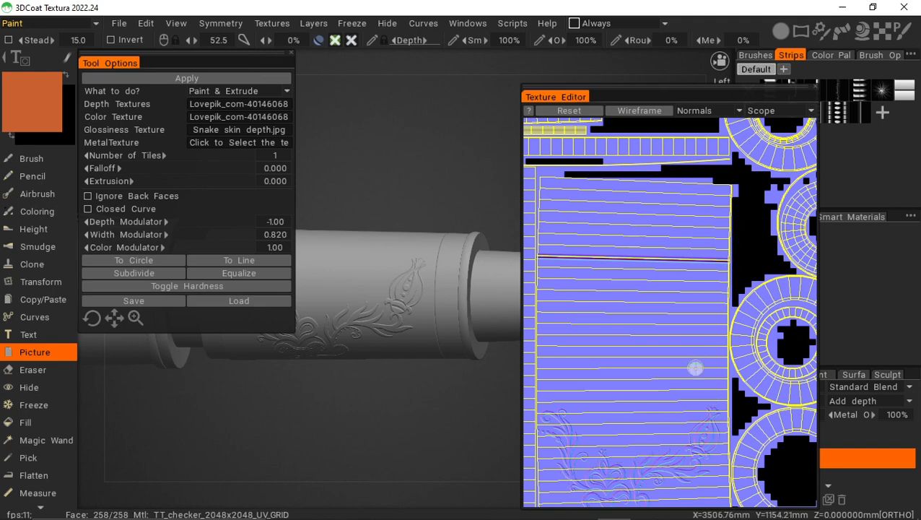
middle_click_drag(743, 272, 755, 172)
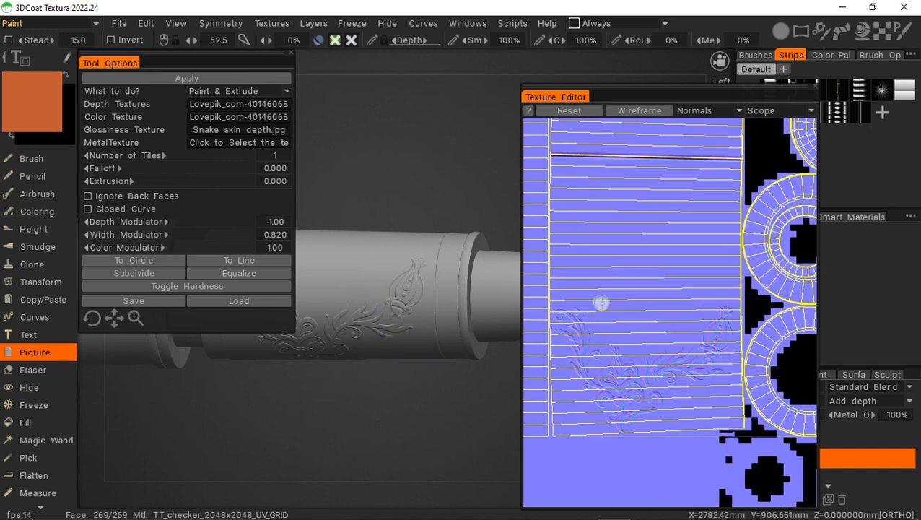
left_click(604, 290)
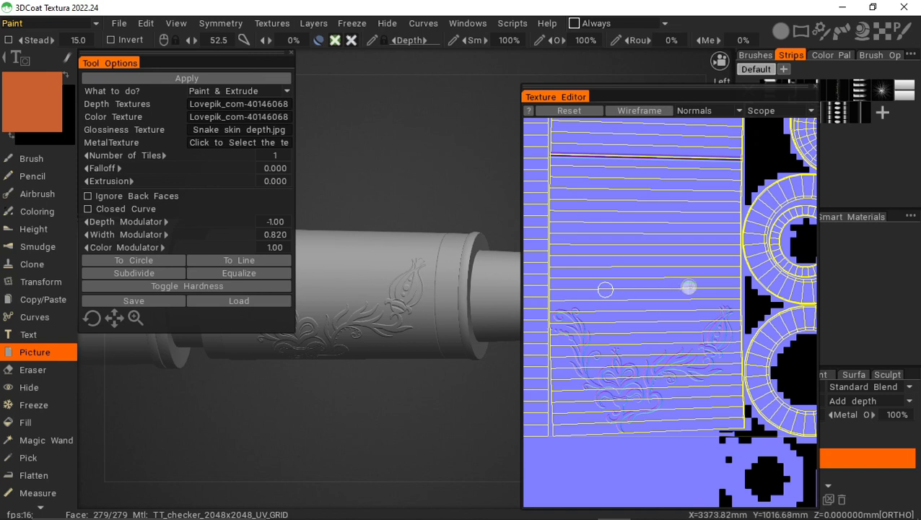
left_click(688, 287)
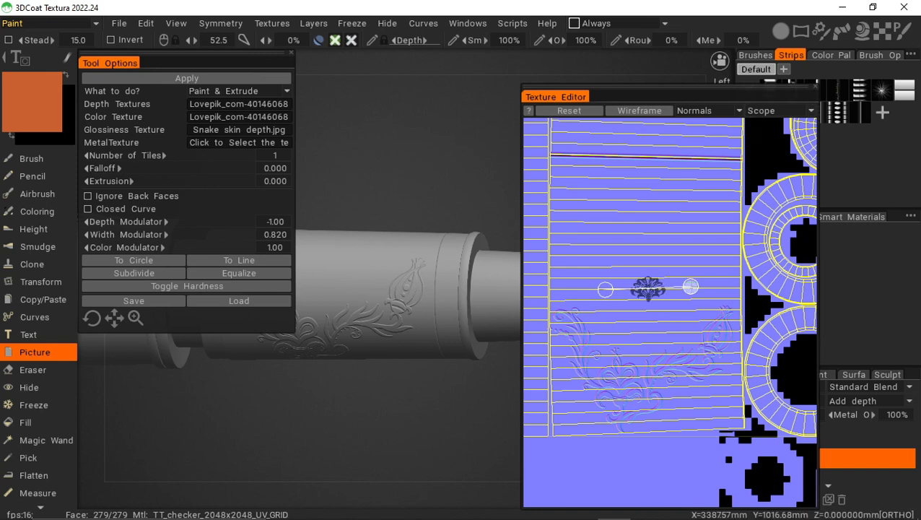
left_click(285, 235)
type("1")
key("Return")
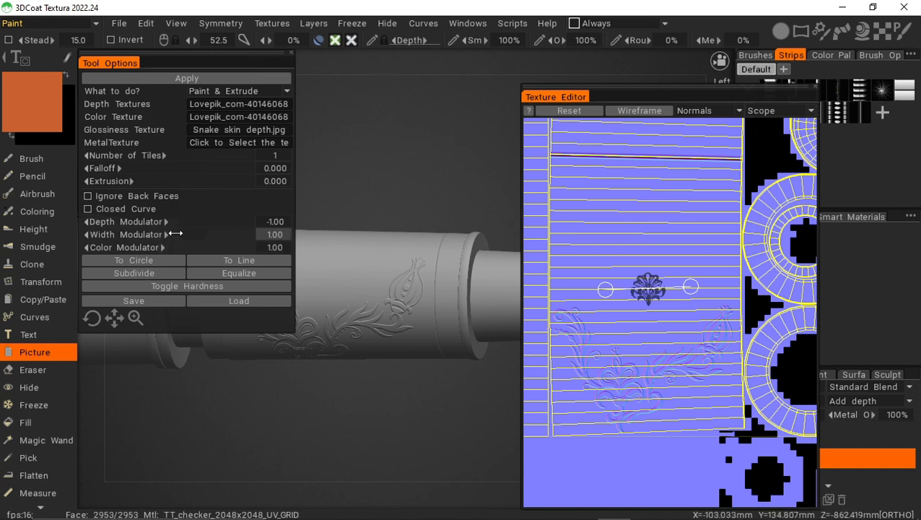
left_click_drag(175, 233, 185, 233)
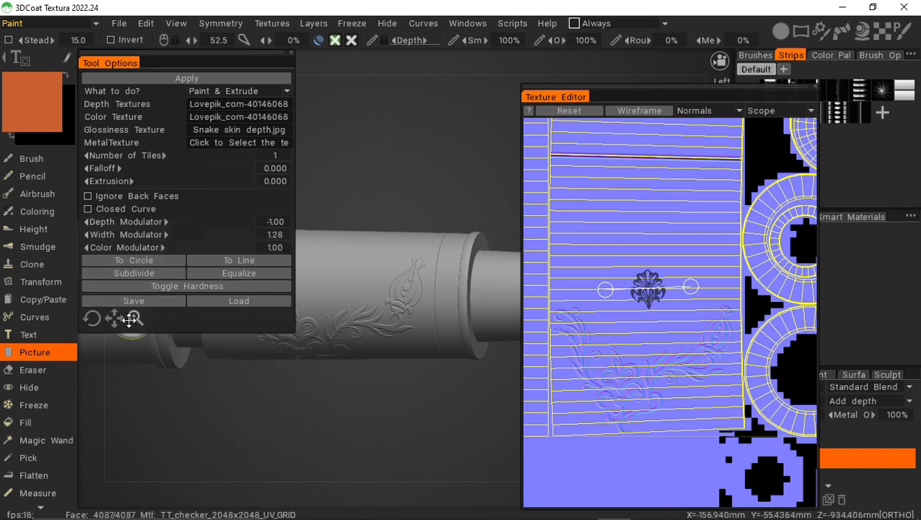
Step: Enlarge the flower pattern, rotate it upside down, and center it above the engraved ornament on the tube's UV island
mouse_move(134, 320)
left_mouse_down()
mouse_move(112, 321)
mouse_move(129, 299)
mouse_move(119, 319)
left_mouse_up()
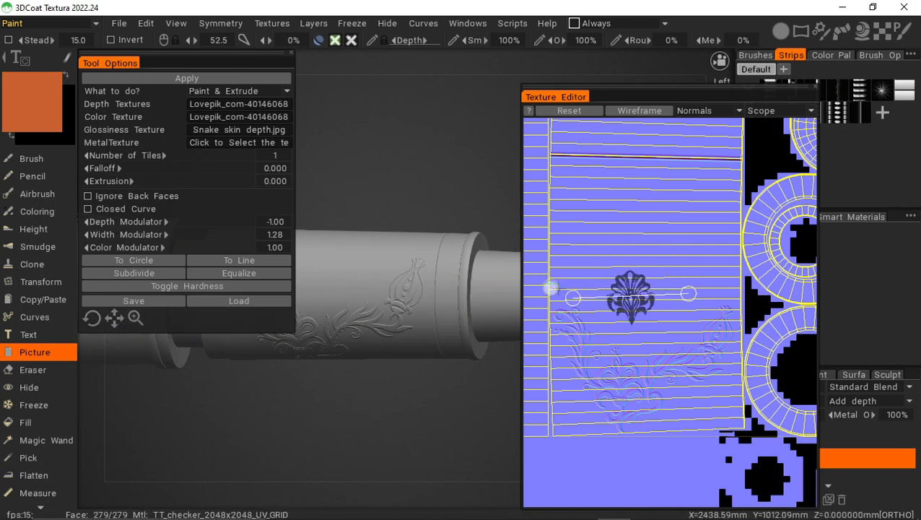
left_click_drag(571, 297, 571, 291)
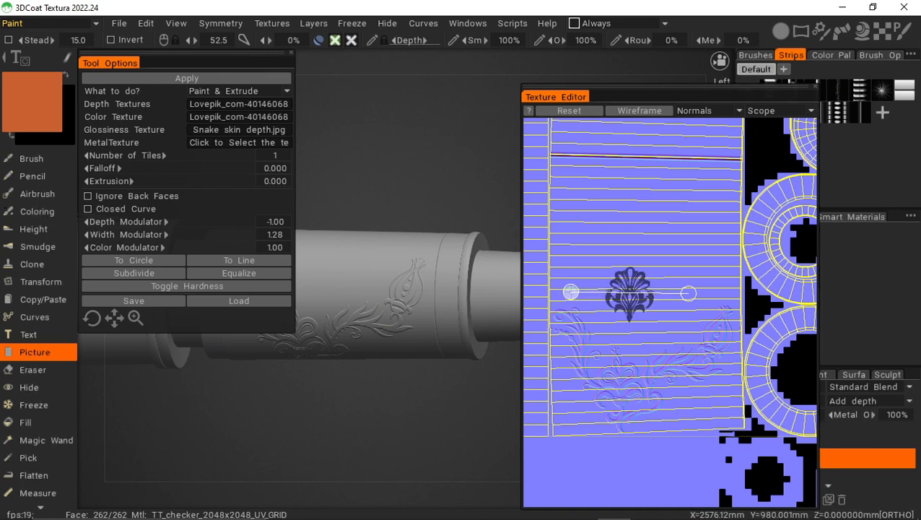
left_click_drag(88, 319, 3, 300)
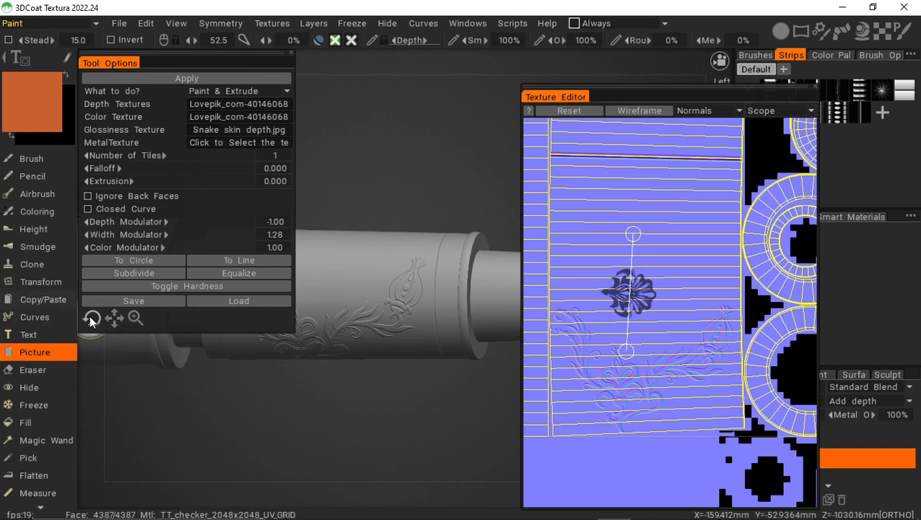
left_click_drag(91, 318, 1, 311)
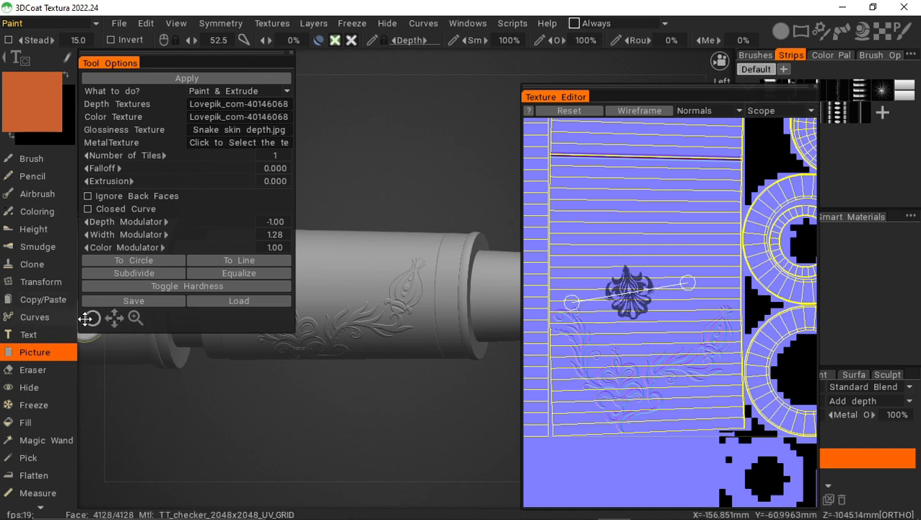
mouse_move(91, 319)
left_mouse_down()
mouse_move(120, 320)
mouse_move(87, 323)
mouse_move(109, 321)
left_mouse_up()
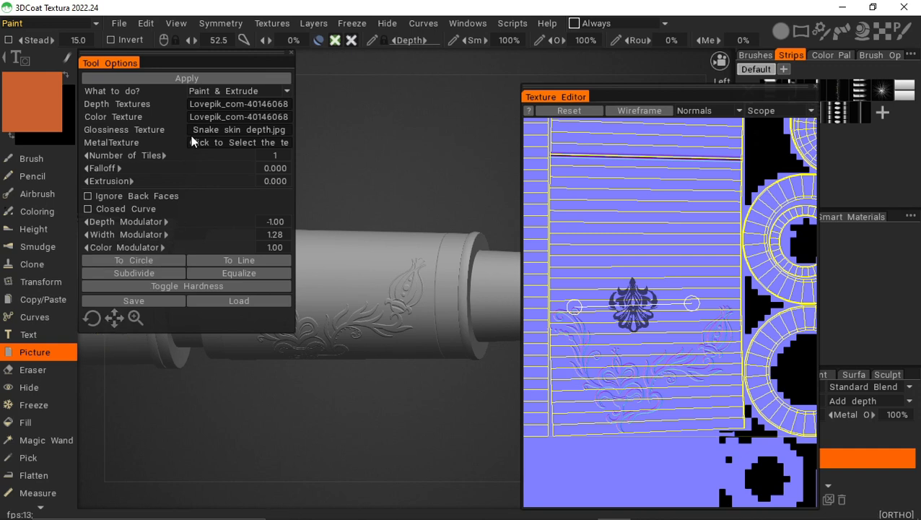
Step: Try applying the enlarged flower pattern to the tube section, erase it from the UV island, and return to the Picture tool
left_click(179, 77)
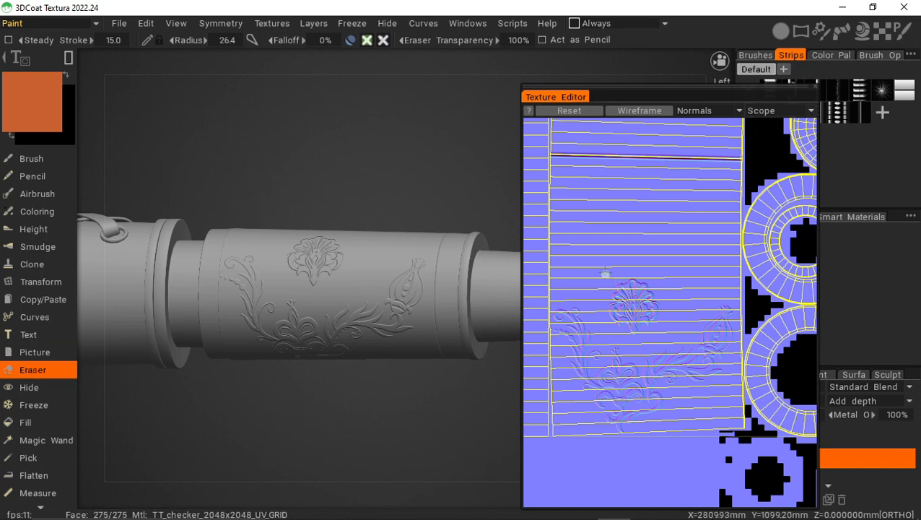
mouse_move(602, 271)
left_mouse_down()
mouse_move(650, 318)
mouse_move(664, 349)
mouse_move(666, 338)
left_mouse_up()
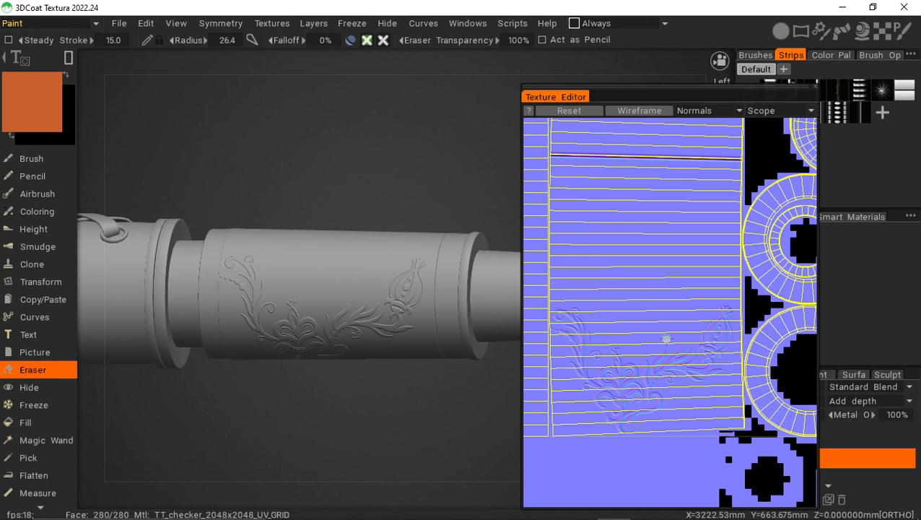
left_click(21, 351)
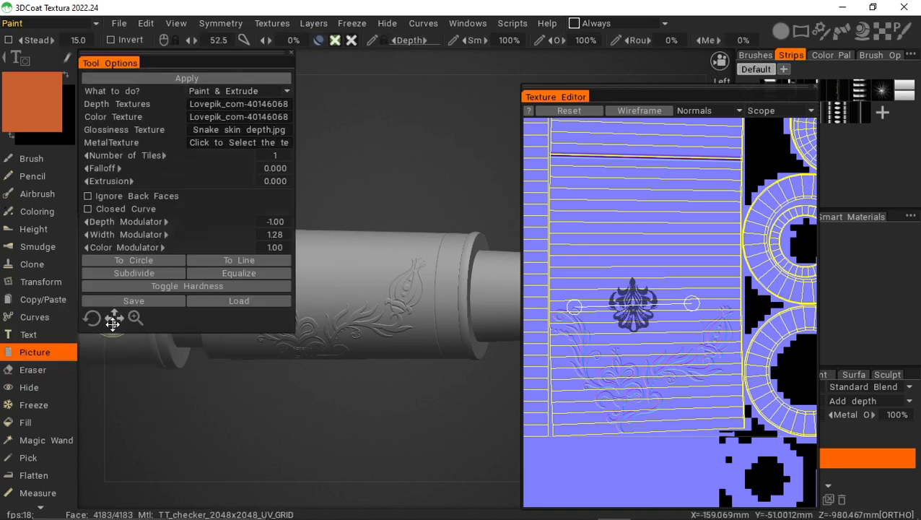
Step: Shrink the flower pattern slightly, move it down closer to the engraved ornament, and apply it
mouse_move(113, 324)
left_mouse_down()
mouse_move(112, 311)
mouse_move(135, 318)
mouse_move(120, 319)
left_mouse_up()
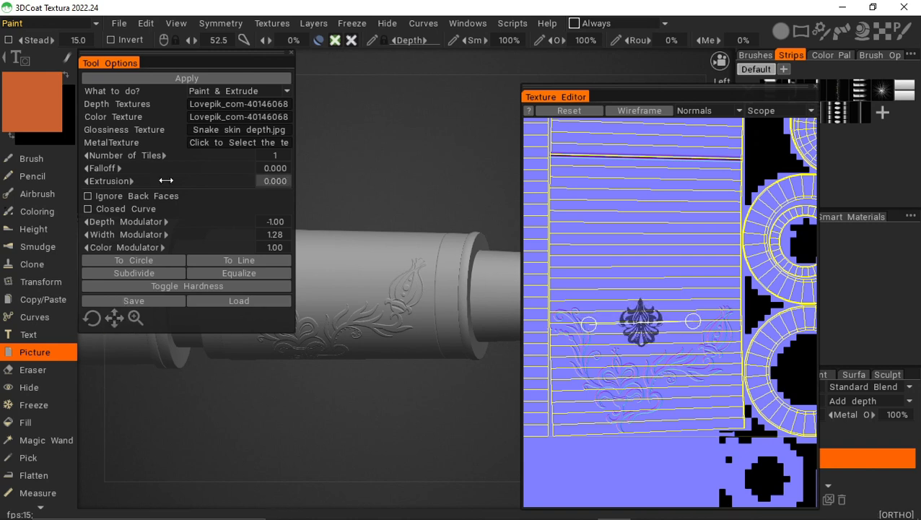
left_click(208, 79)
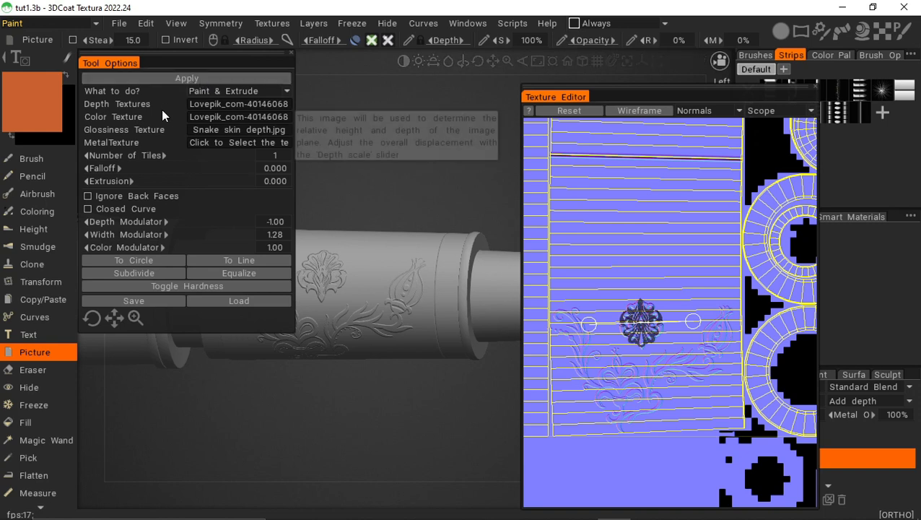
Step: Switch to the Text tool and set its text to HOLLOND ENGLAND
left_click(29, 334)
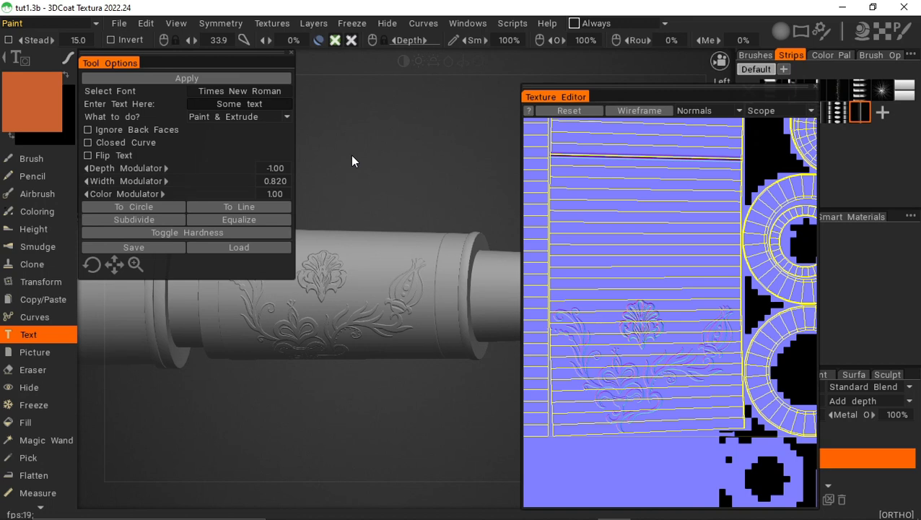
left_click(261, 103)
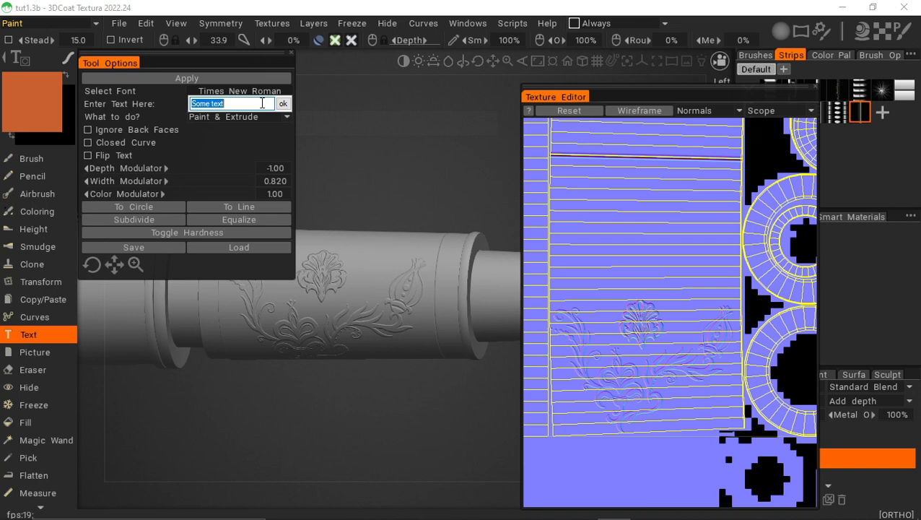
type("HOLLOND ENGLAND")
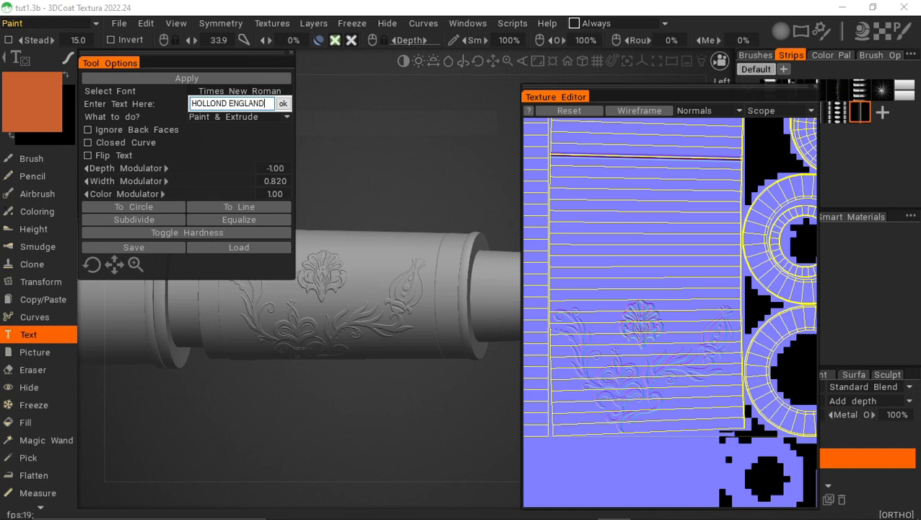
key("Escape")
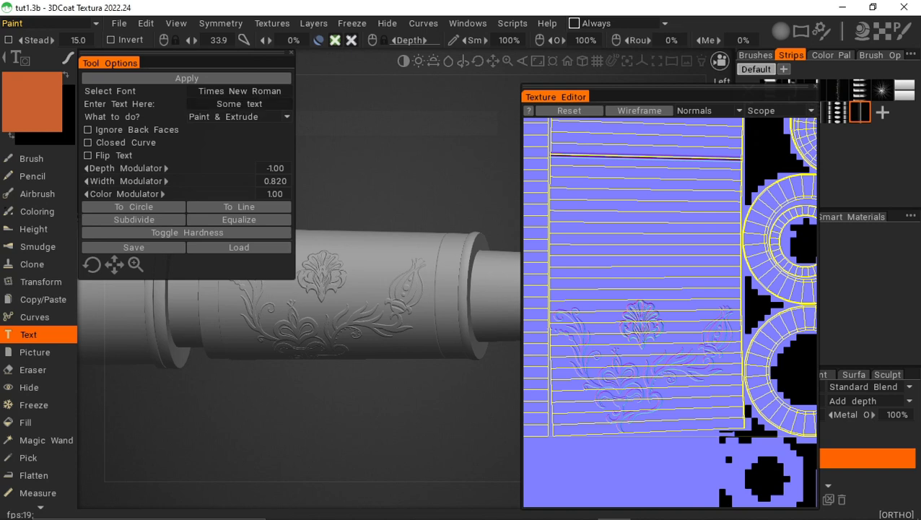
left_click(227, 93)
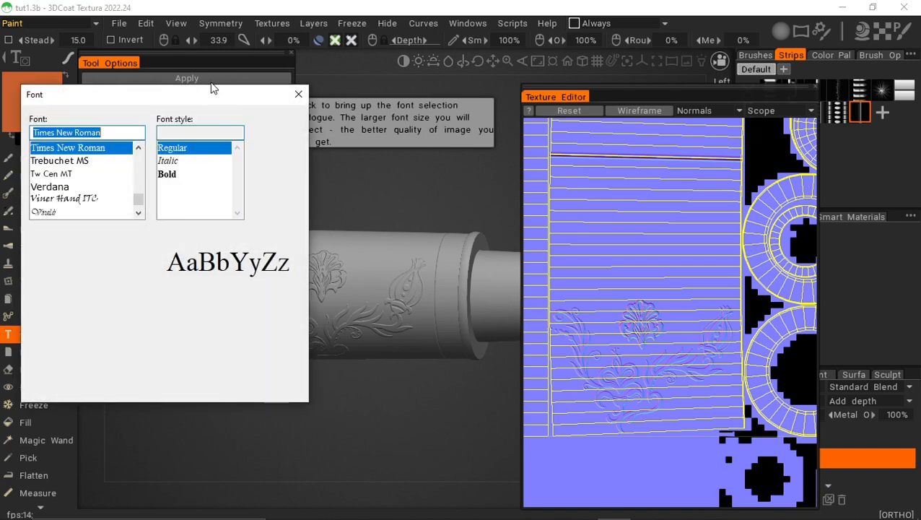
mouse_move(141, 208)
left_mouse_down()
mouse_move(139, 196)
mouse_move(137, 206)
left_mouse_up()
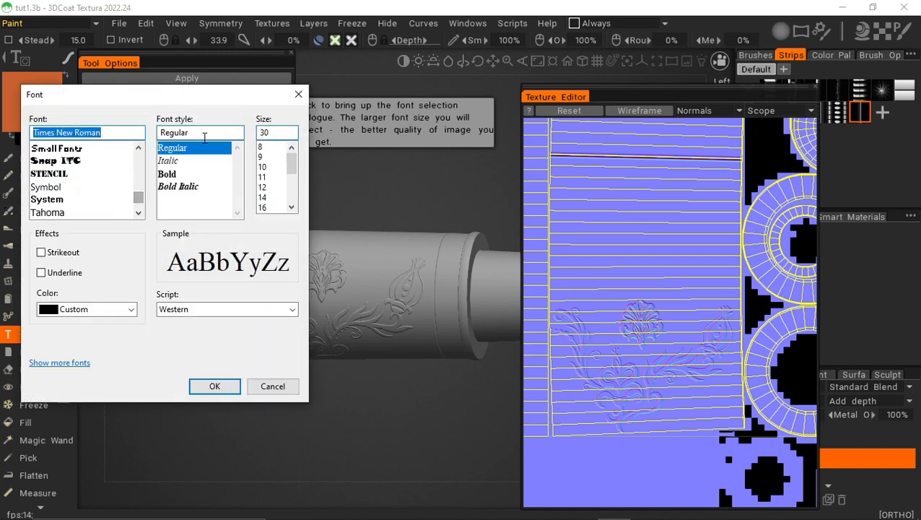
left_click(302, 95)
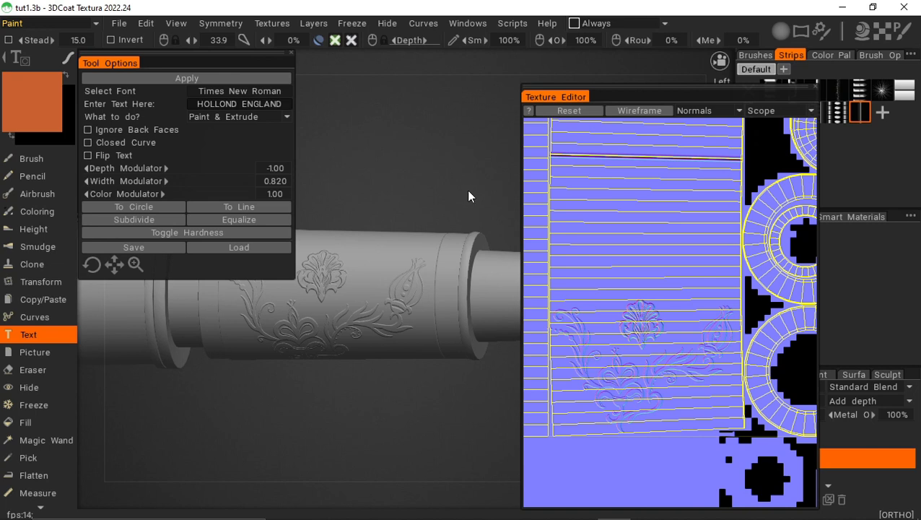
Step: Place the text on a short horizontal two-point curve just above the engraved flower in the Texture Editor
mouse_move(381, 68)
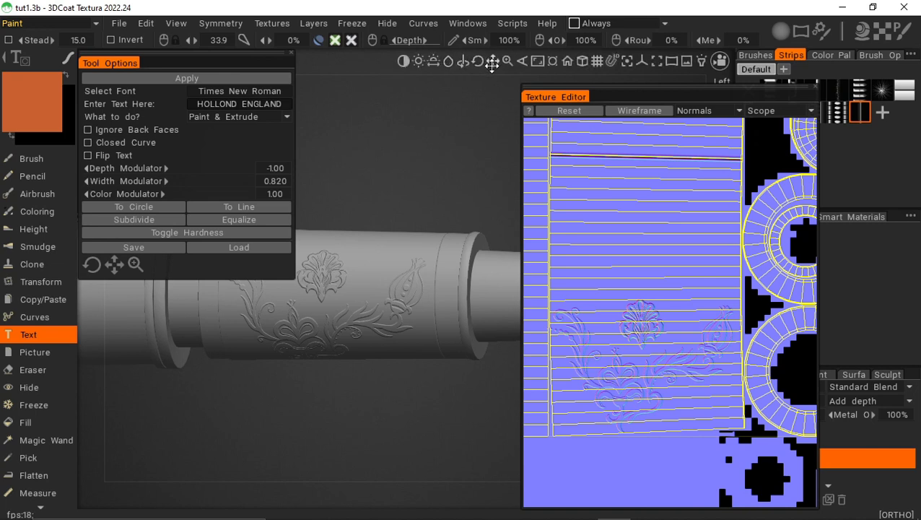
left_click_drag(492, 62, 492, 64)
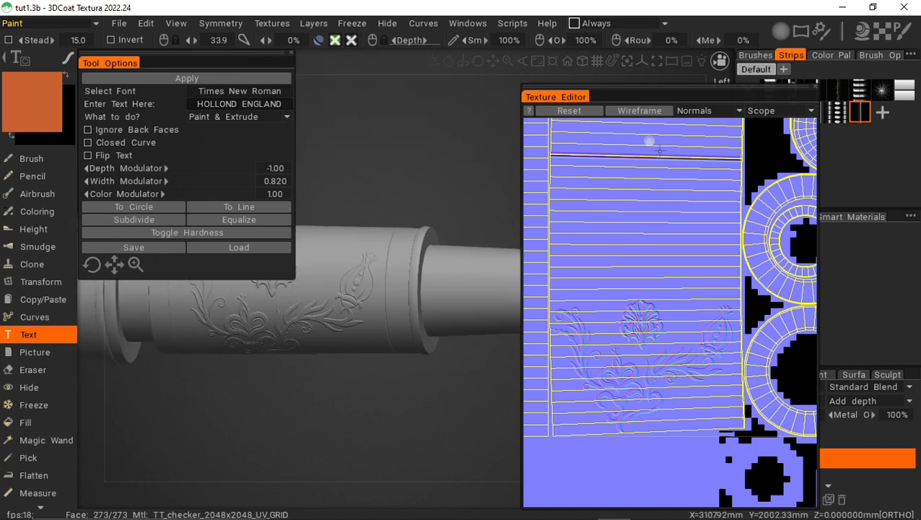
mouse_move(747, 180)
middle_mouse_down()
mouse_move(752, 165)
mouse_move(753, 178)
middle_mouse_up()
right_click_drag(753, 178, 747, 234)
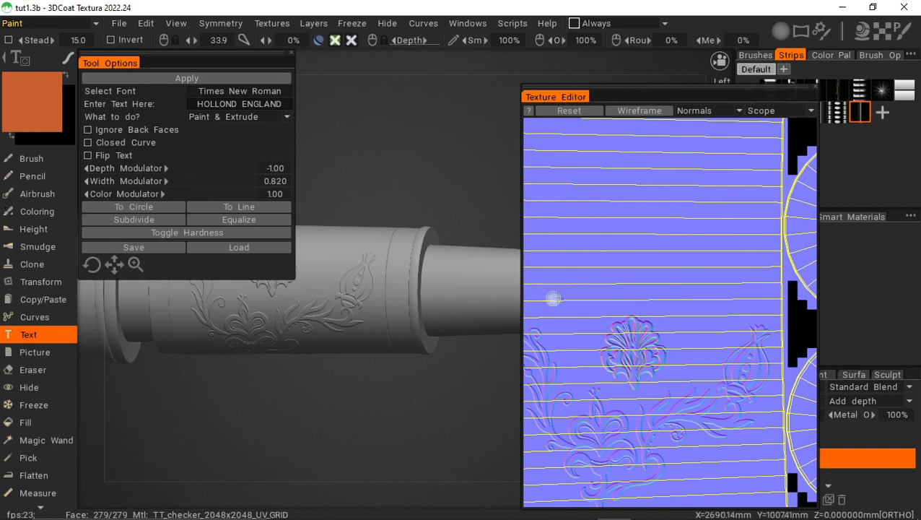
left_click(585, 310)
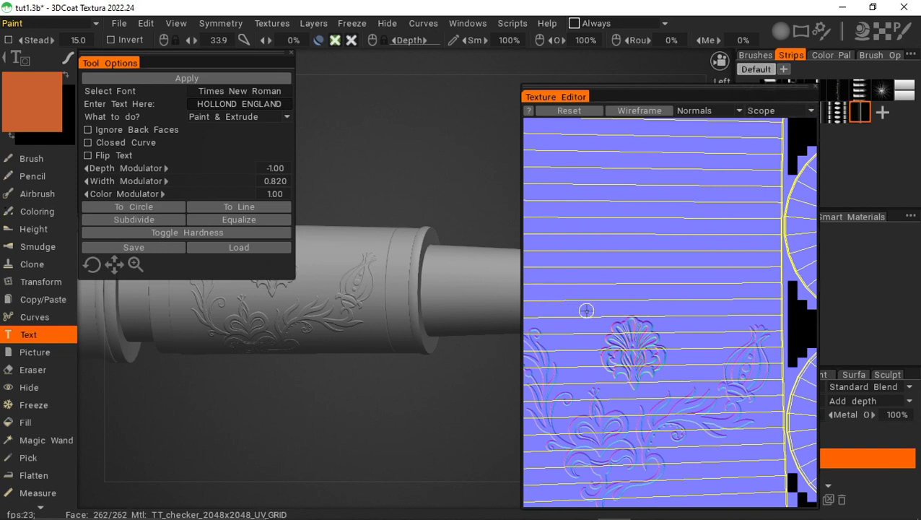
left_click(679, 310)
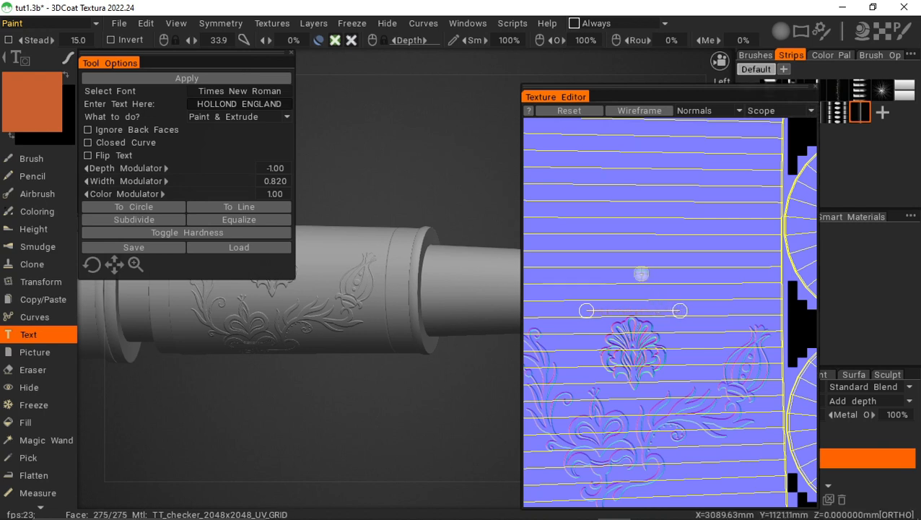
Step: Set the foreground paint color to black
left_click(36, 107)
mouse_move(380, 198)
left_mouse_down()
mouse_move(386, 156)
mouse_move(373, 271)
mouse_move(304, 288)
mouse_move(290, 361)
left_mouse_up()
left_click(352, 434)
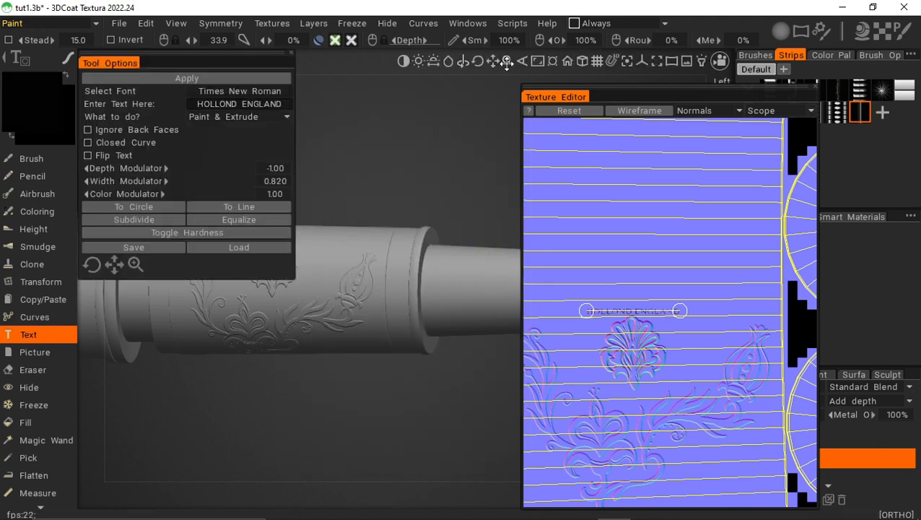
Step: Set the text's width modulator to 1.00 and scale the lettering slightly wider than the flower below it
left_click_drag(506, 62, 529, 71)
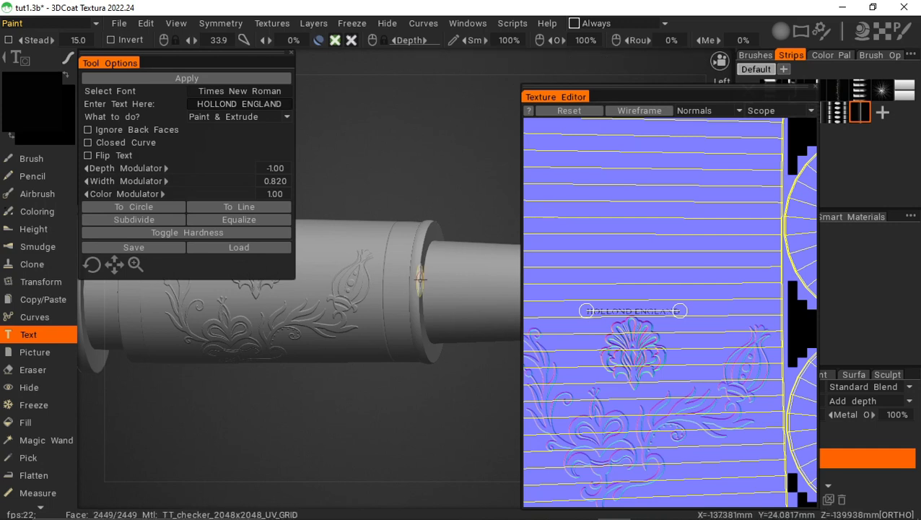
left_click_drag(133, 272, 93, 264)
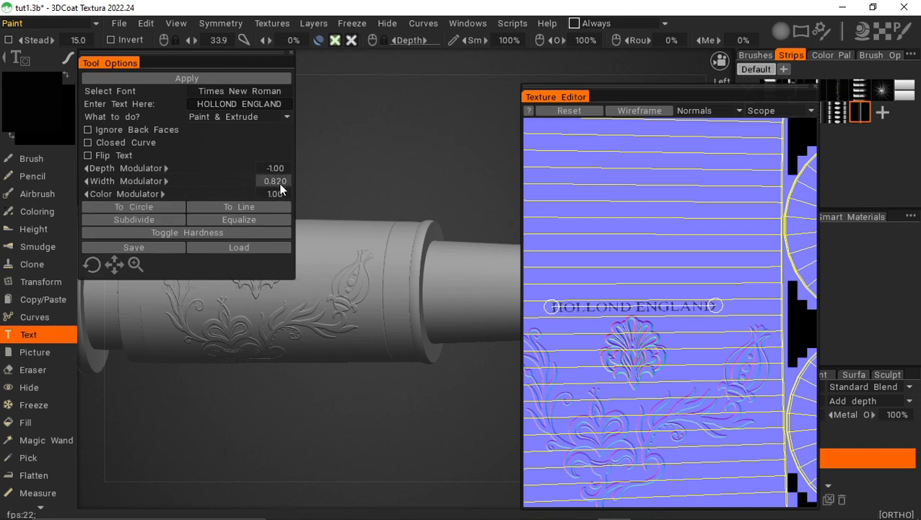
left_click(280, 181)
type("1")
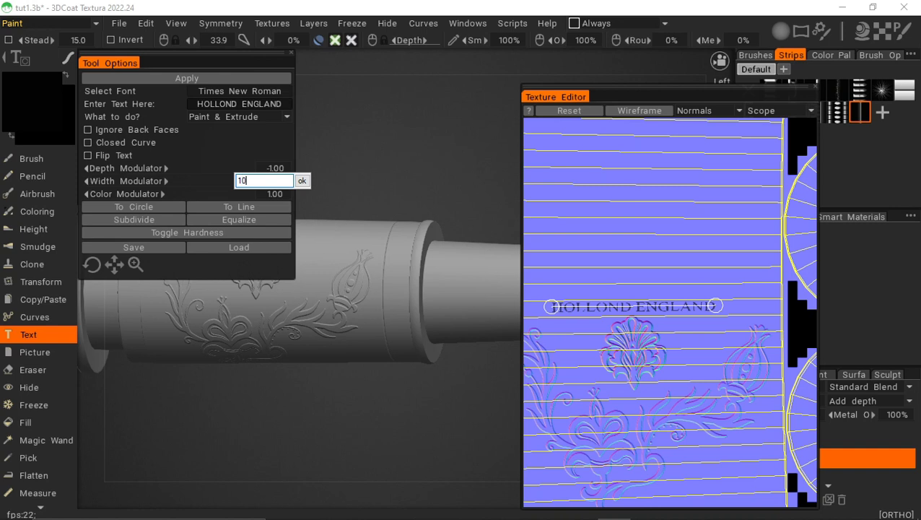
key("Return")
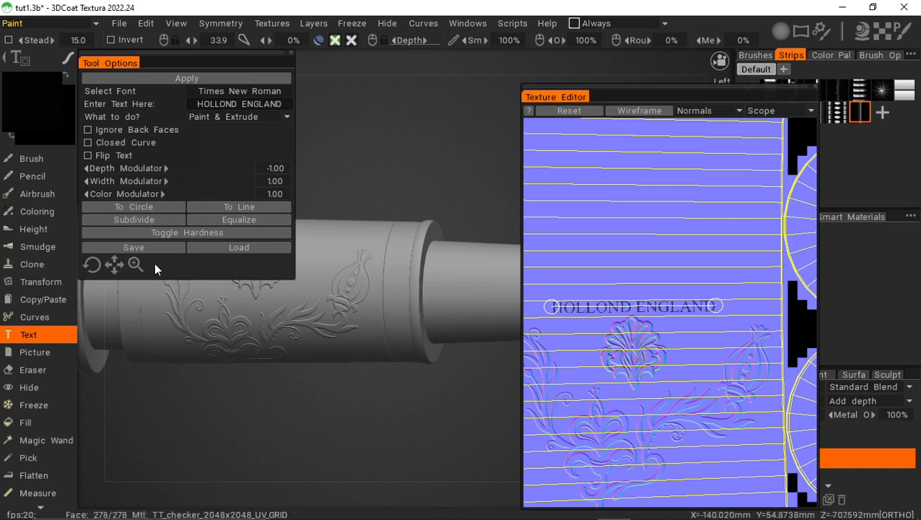
left_click_drag(137, 265, 134, 265)
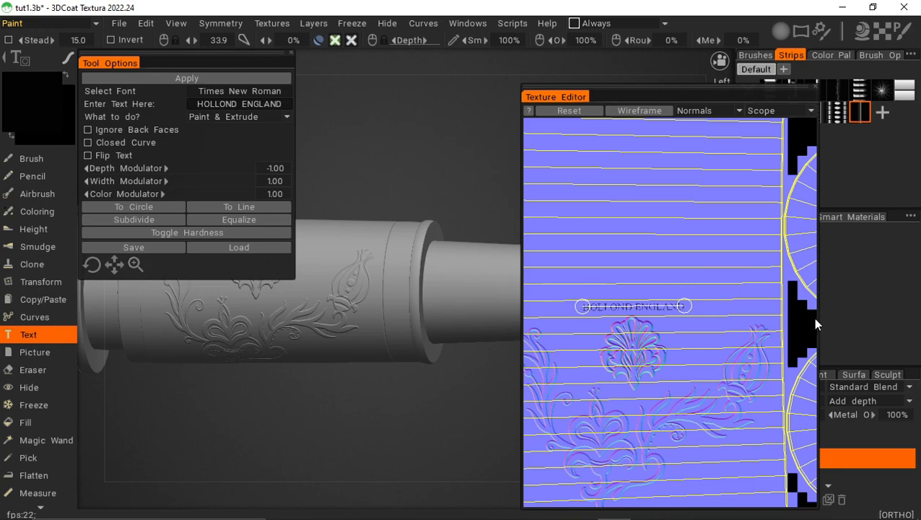
Step: Bend the HOLLOND ENGLAND text curve into a three-point arch over the flower and apply the lettering
scroll(801, 303, "down", 1)
scroll(810, 280, "down", 2)
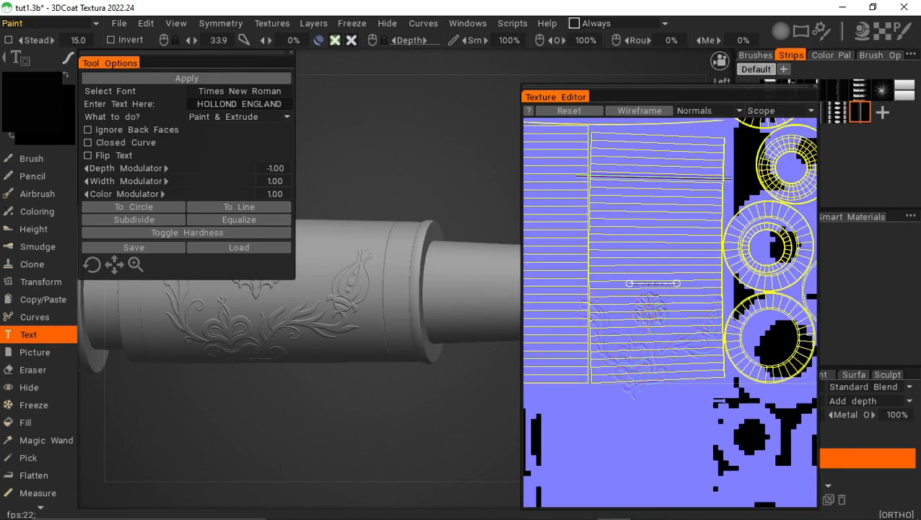
scroll(801, 325, "up", 4)
scroll(798, 361, "up", 1)
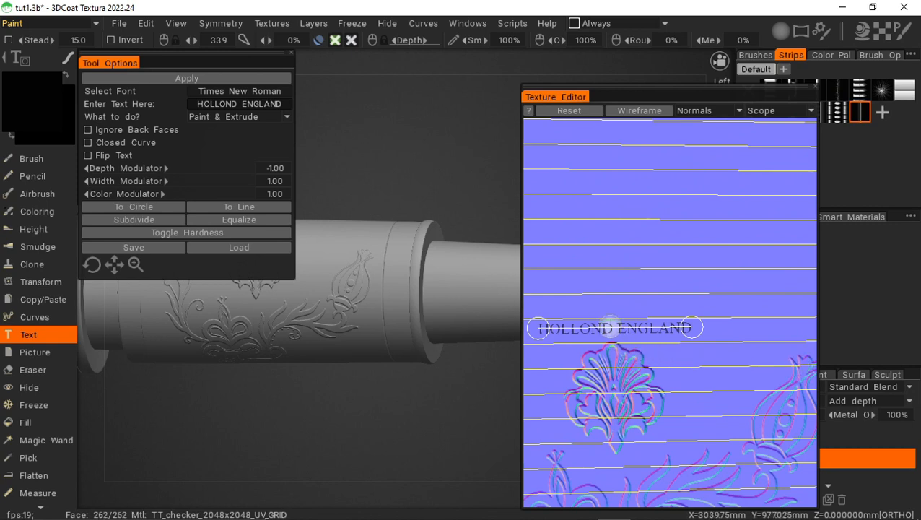
left_click_drag(610, 328, 615, 311)
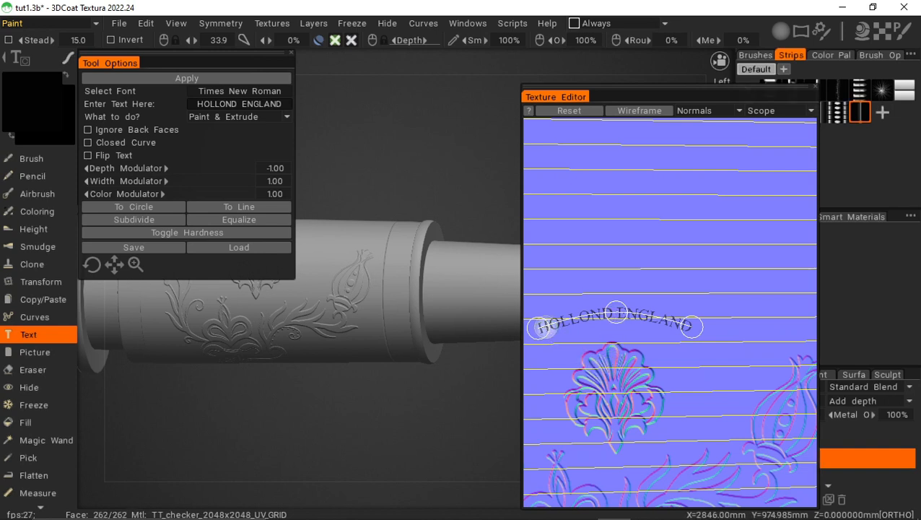
left_click_drag(538, 327, 545, 348)
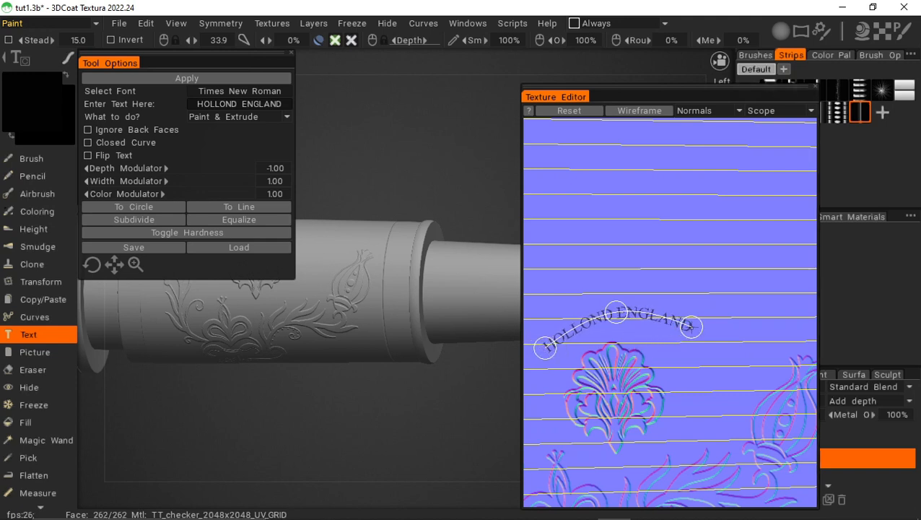
left_click_drag(692, 326, 686, 352)
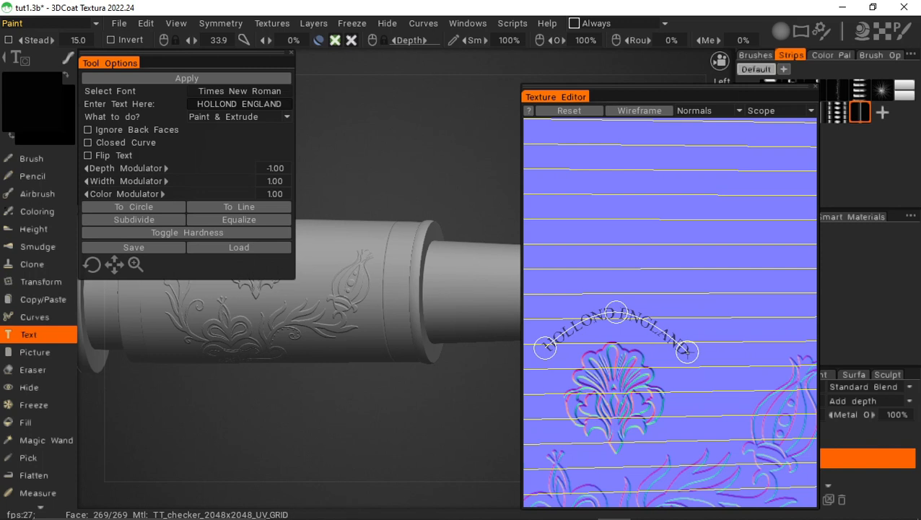
left_click_drag(615, 312, 612, 319)
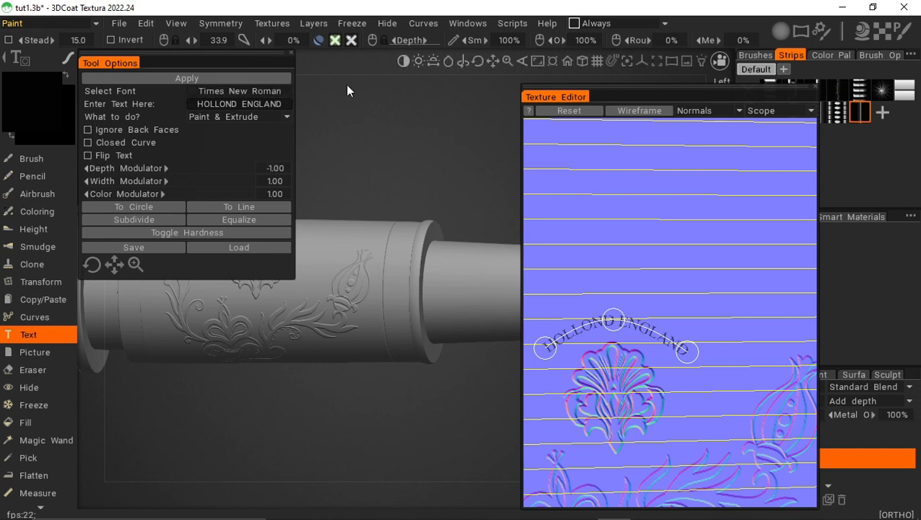
left_click(224, 78)
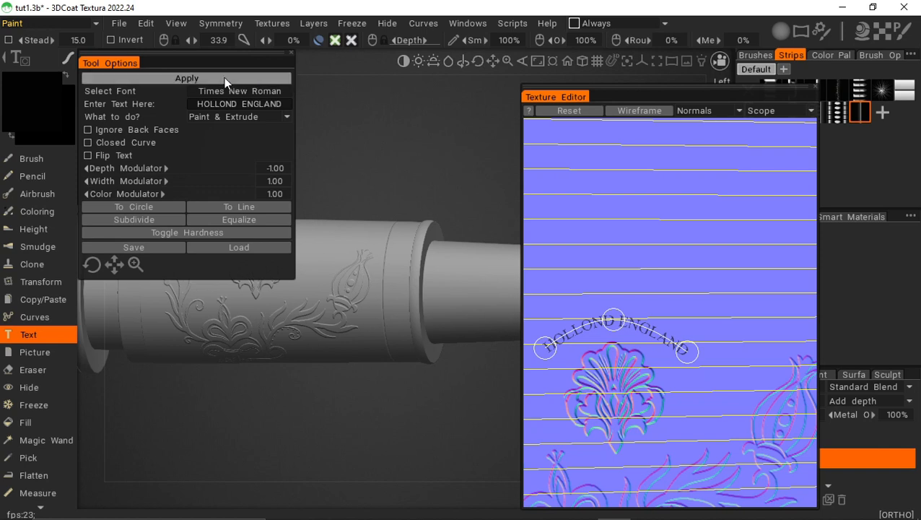
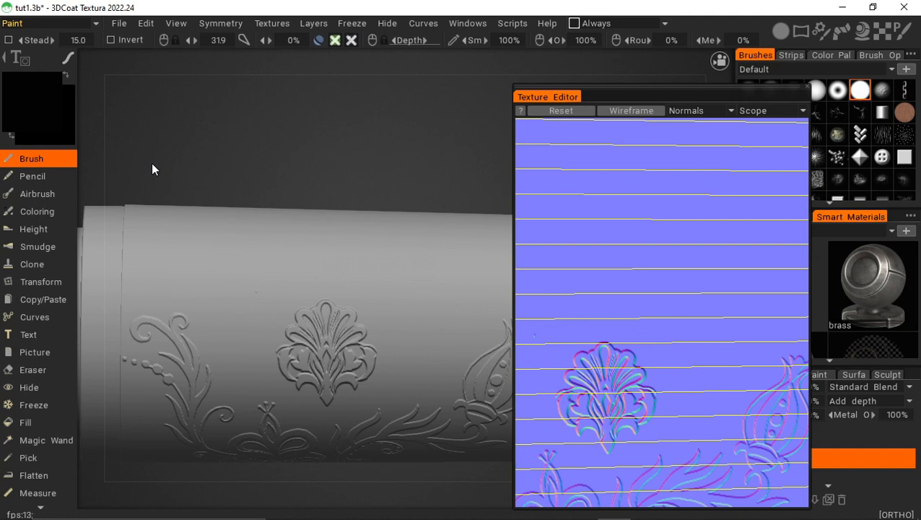
Step: Place the HOLLOND.png picture on a short horizontal two-point curve above the engraved flower, with the width modulator at 0.840
left_click(42, 355)
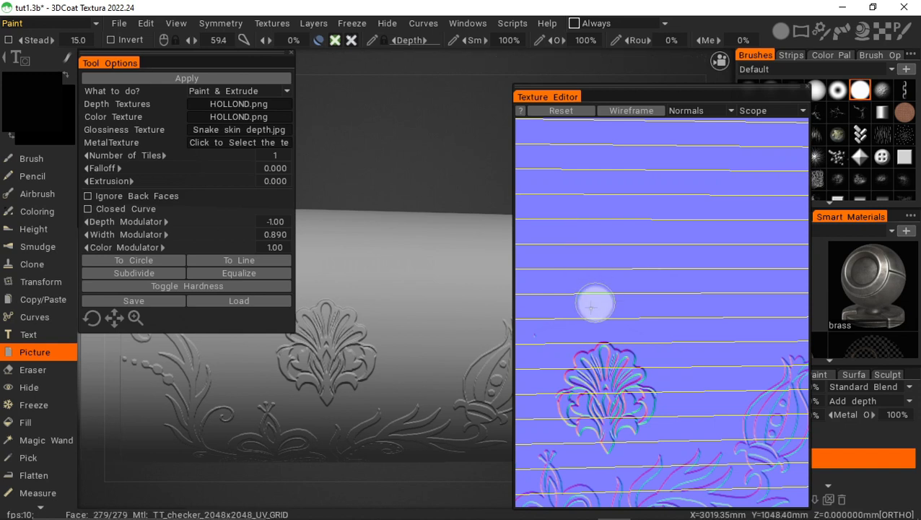
left_click(539, 320)
left_click(675, 320)
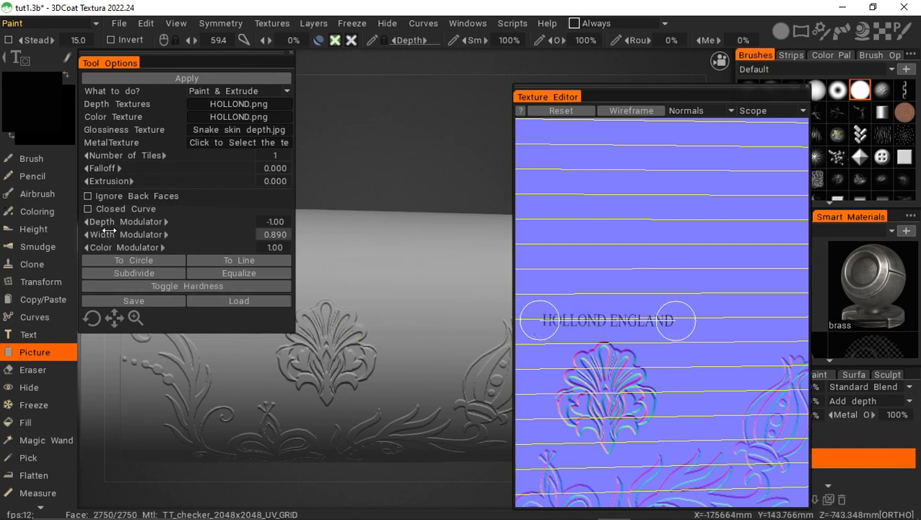
left_click_drag(114, 232, 116, 257)
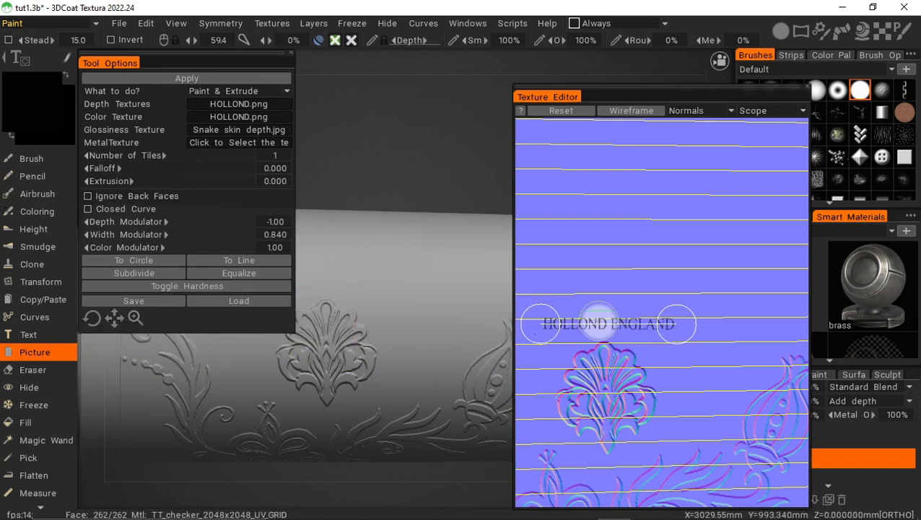
Step: Bend the picture curve into a shallow three-point arch, move it down close to the flower and apply the lettering
left_click_drag(605, 322, 607, 310)
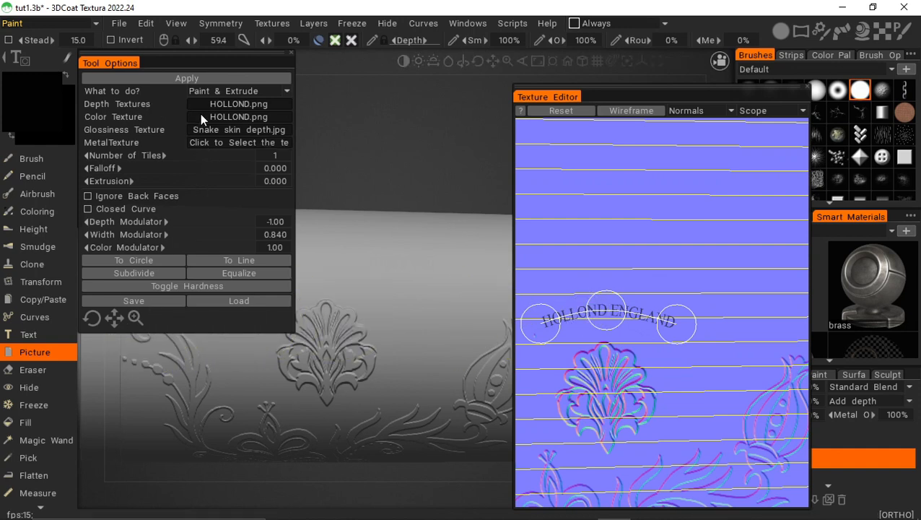
mouse_move(231, 106)
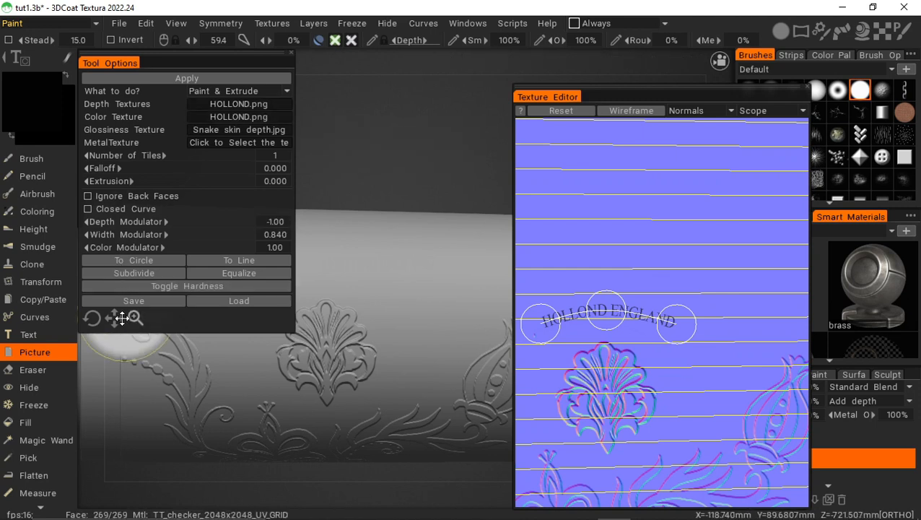
left_click_drag(116, 319, 118, 317)
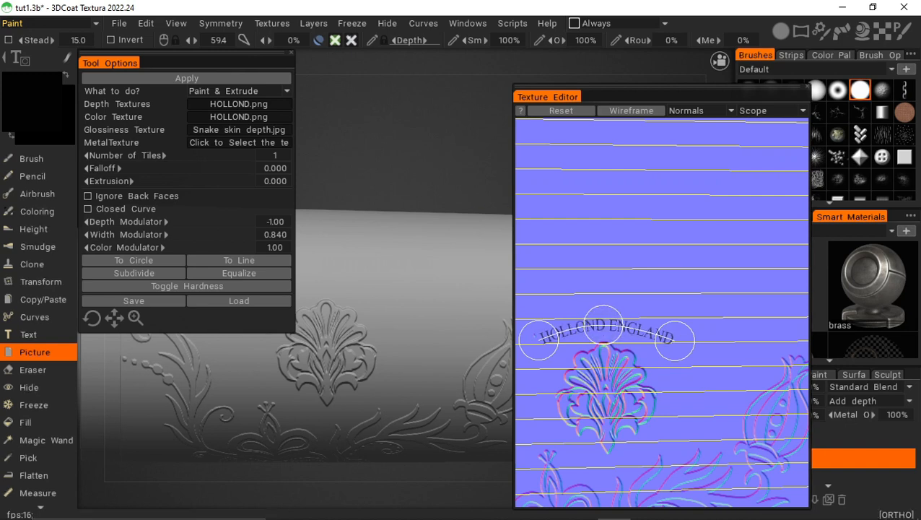
left_click(198, 75)
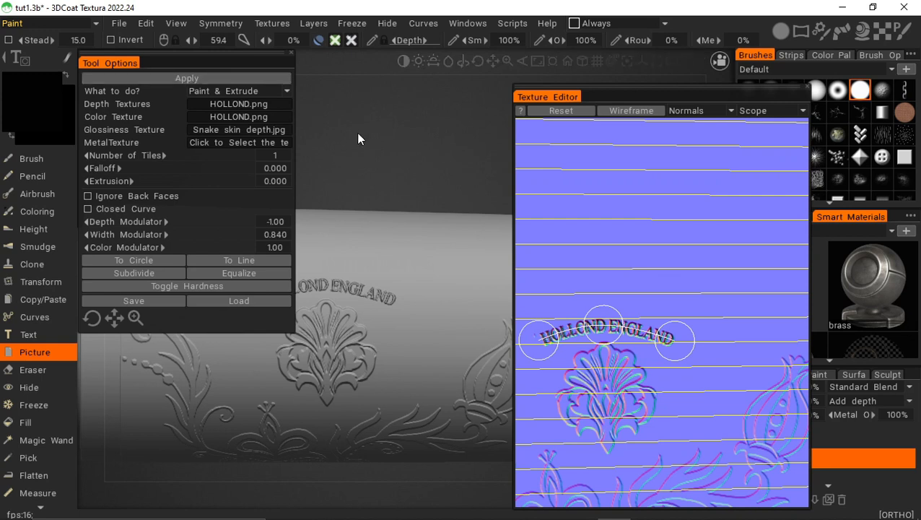
left_click(45, 158)
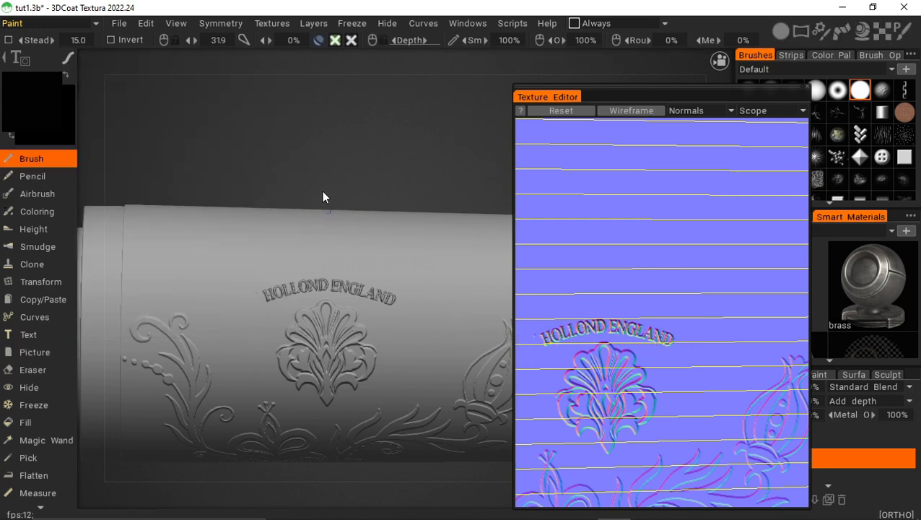
Step: Examine the engraved lettering on the spyglass and locate the UV island with the four eyelet holes in the Texture Editor
left_click_drag(322, 196, 382, 173)
mouse_move(473, 71)
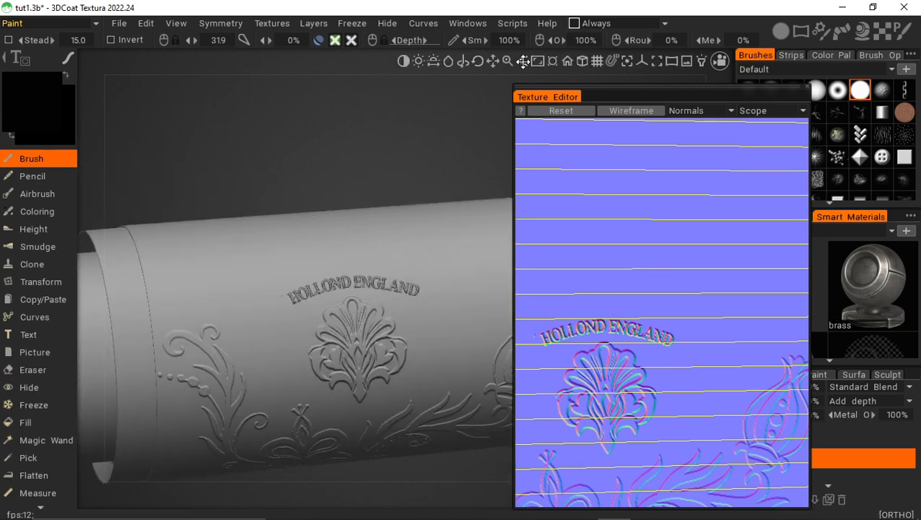
left_click_drag(507, 61, 488, 73)
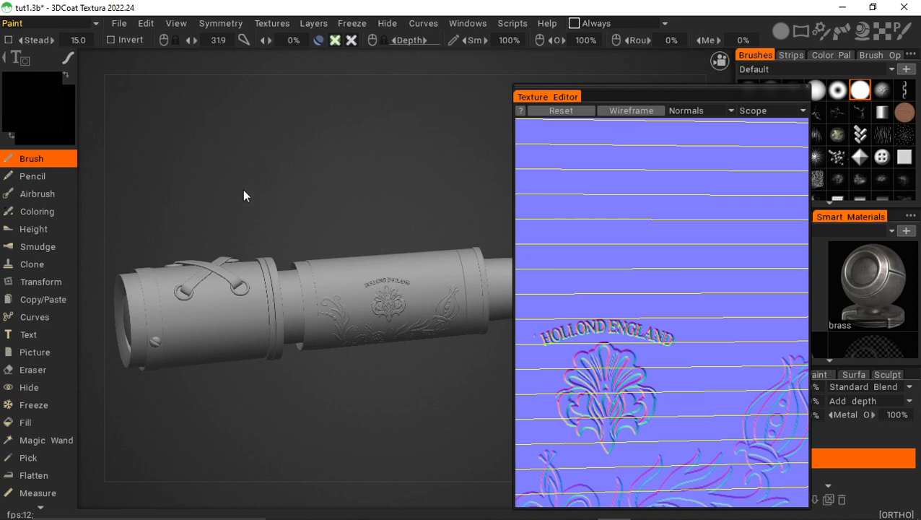
left_click_drag(244, 195, 230, 100)
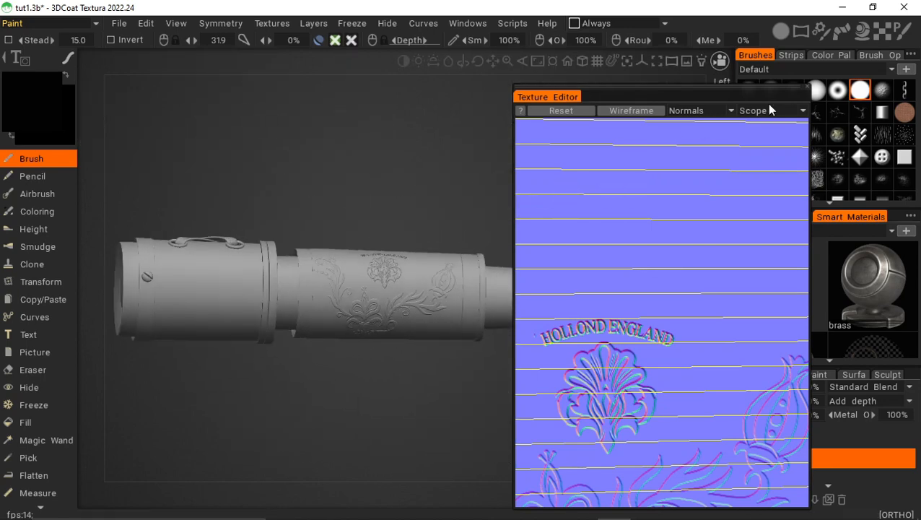
left_click(689, 239)
key("ctrl+z")
right_click_drag(707, 250, 625, 222)
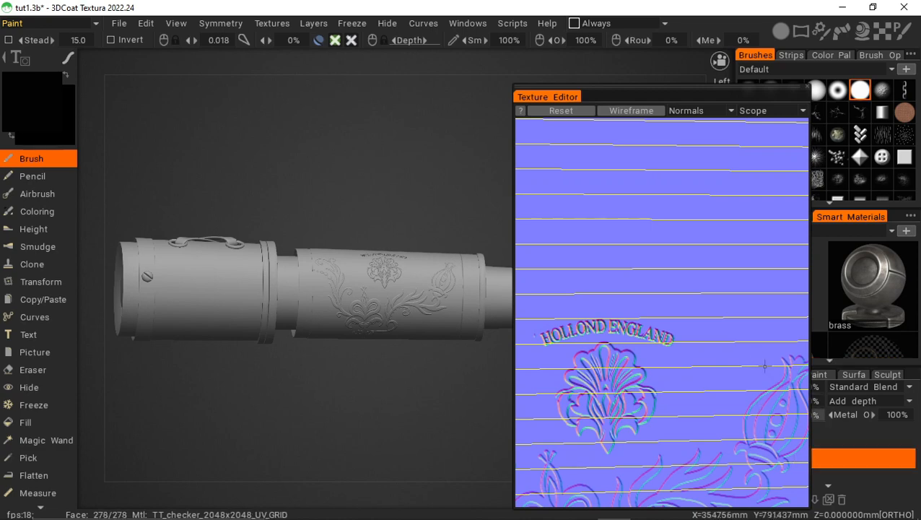
middle_click_drag(721, 336, 627, 285)
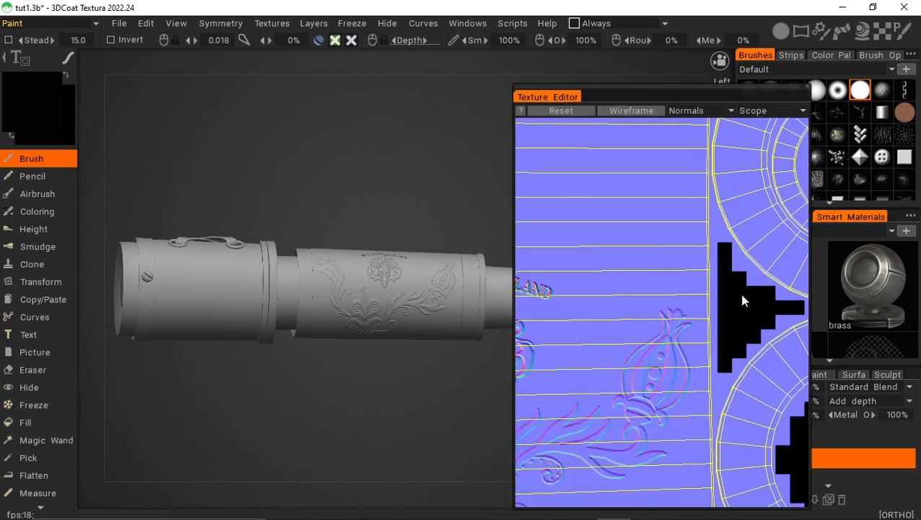
scroll(566, 200, "down", 5)
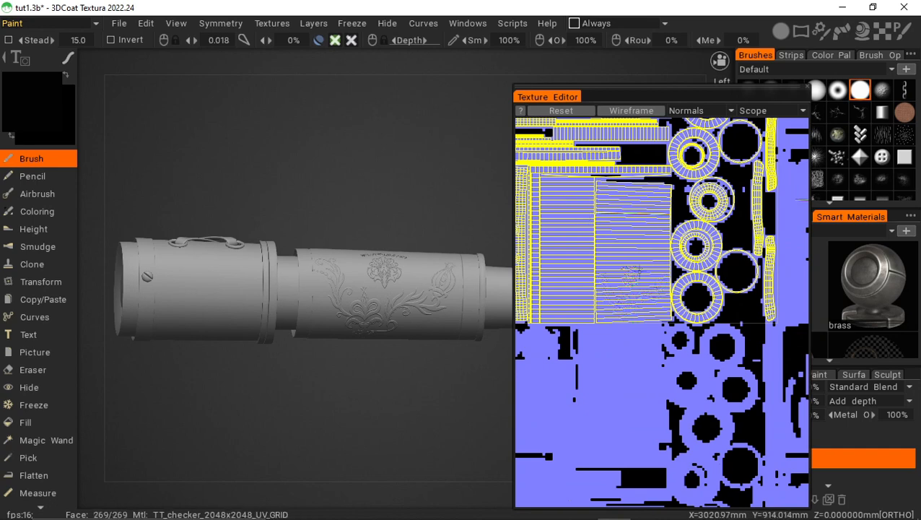
scroll(719, 253, "up", 1)
middle_click_drag(720, 250, 825, 275)
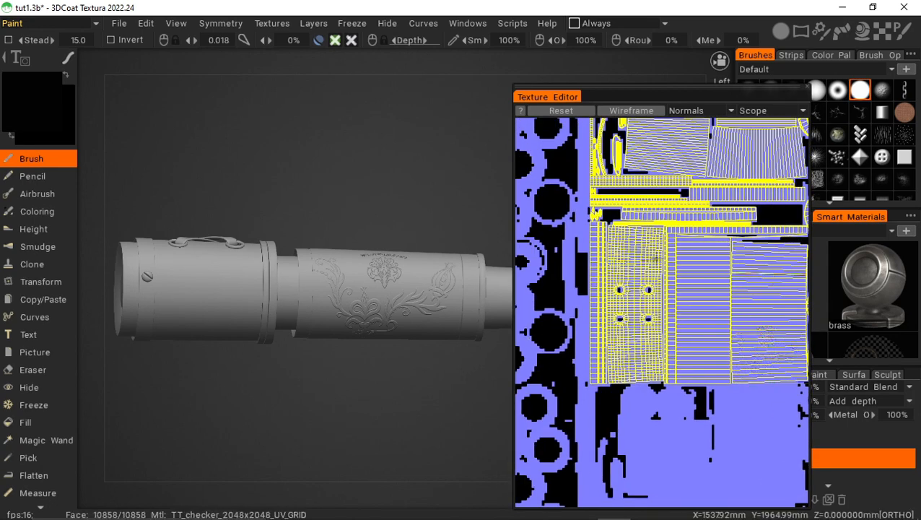
scroll(619, 231, "up", 4)
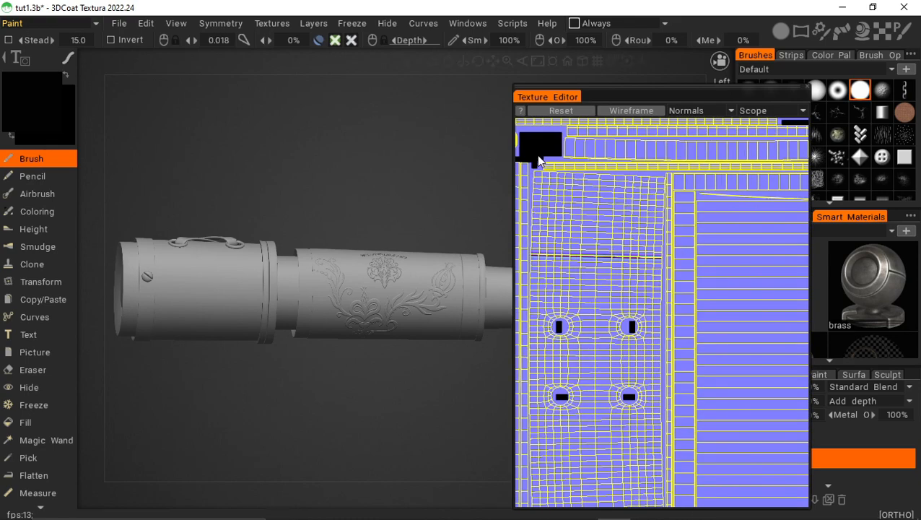
middle_click_drag(537, 154, 569, 99)
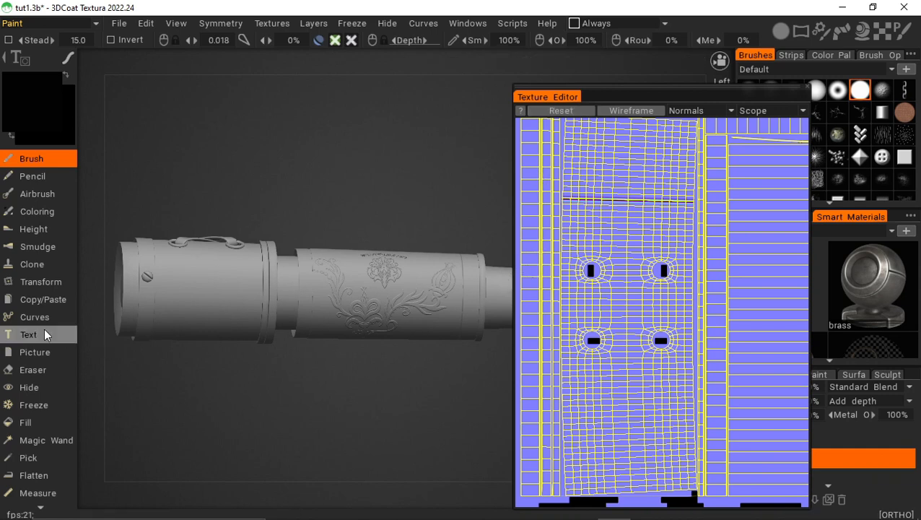
Step: Load PinClipart.com_corner-clip-art_4451428.png as both the depth texture and the color texture of the Picture tool
left_click(20, 353)
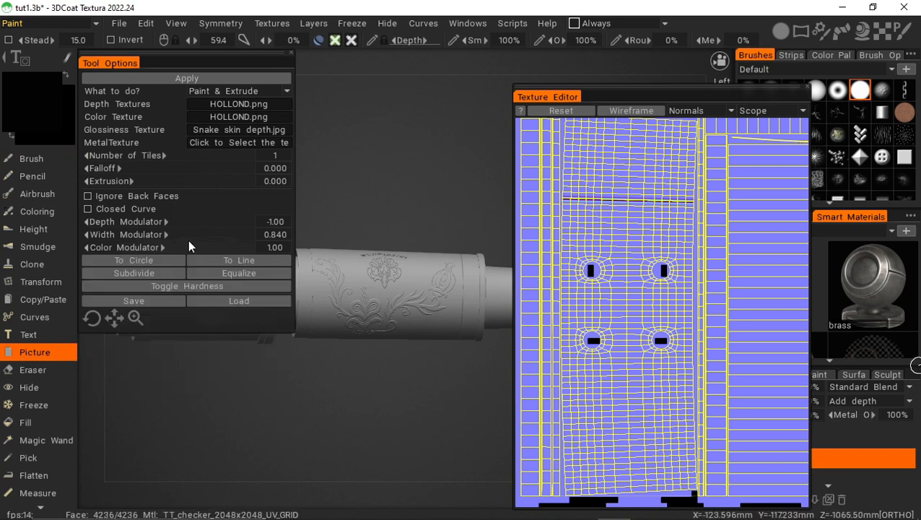
left_click(219, 105)
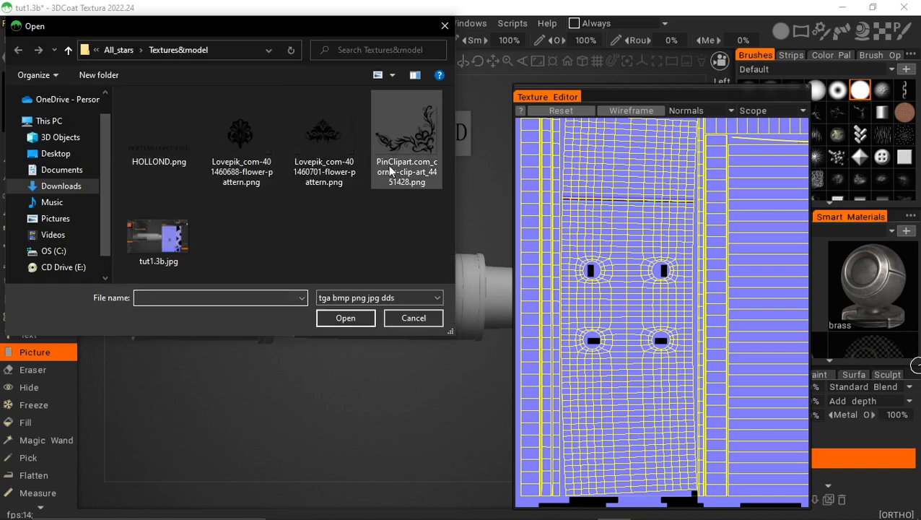
double_click(382, 152)
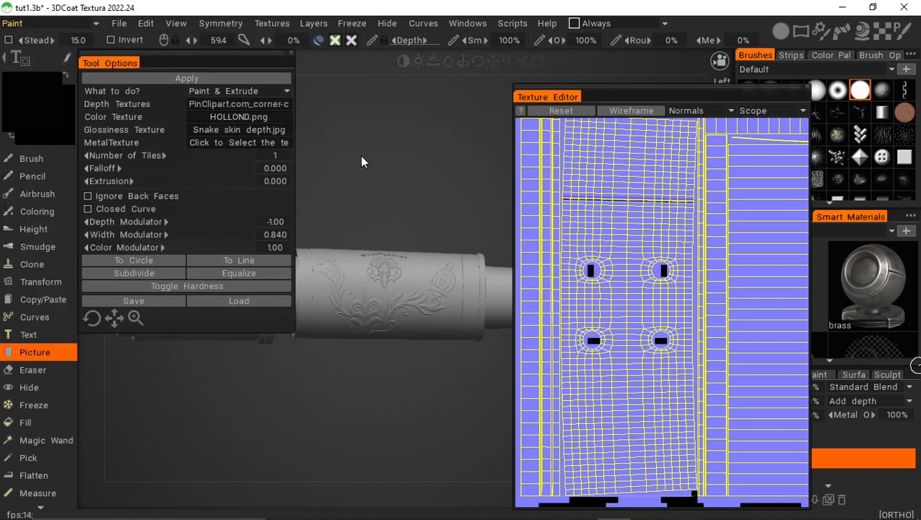
left_click(240, 116)
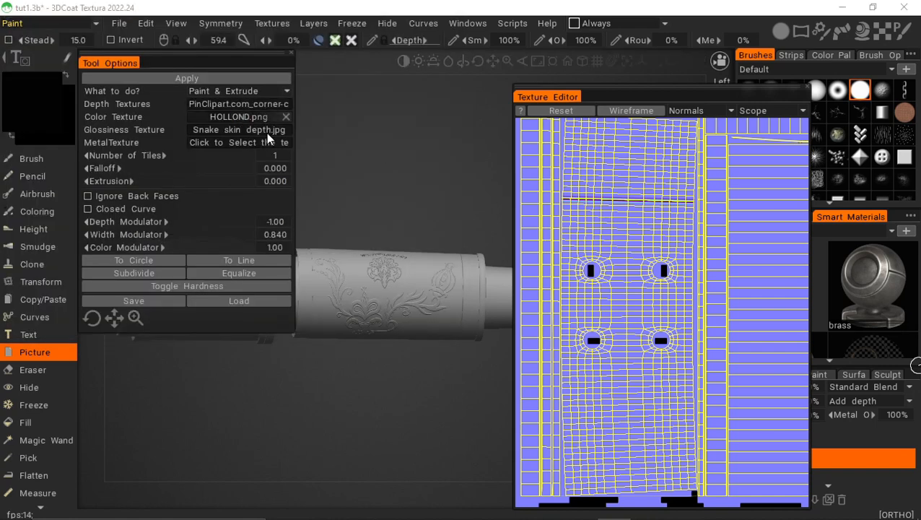
double_click(427, 135)
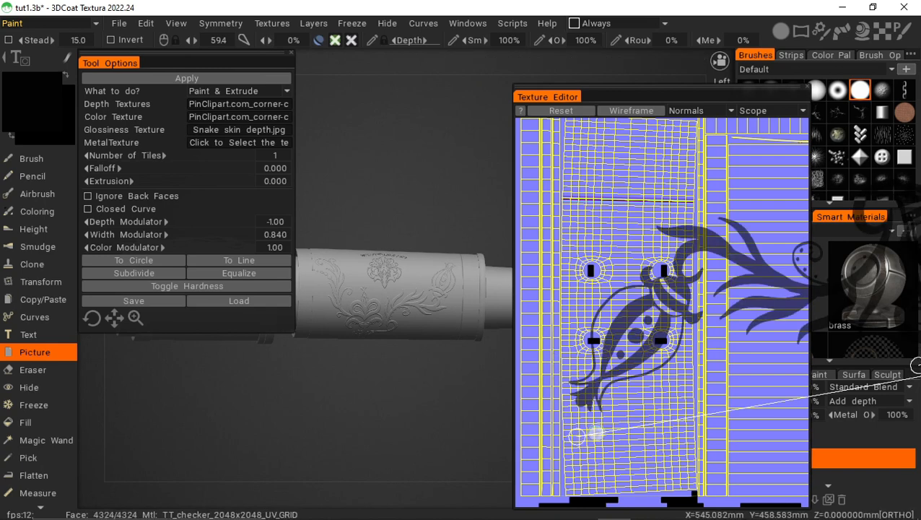
Step: Place the corner ornament on a horizontal two-point curve below the four holes, fit it inside the UV island and apply it
key("Escape")
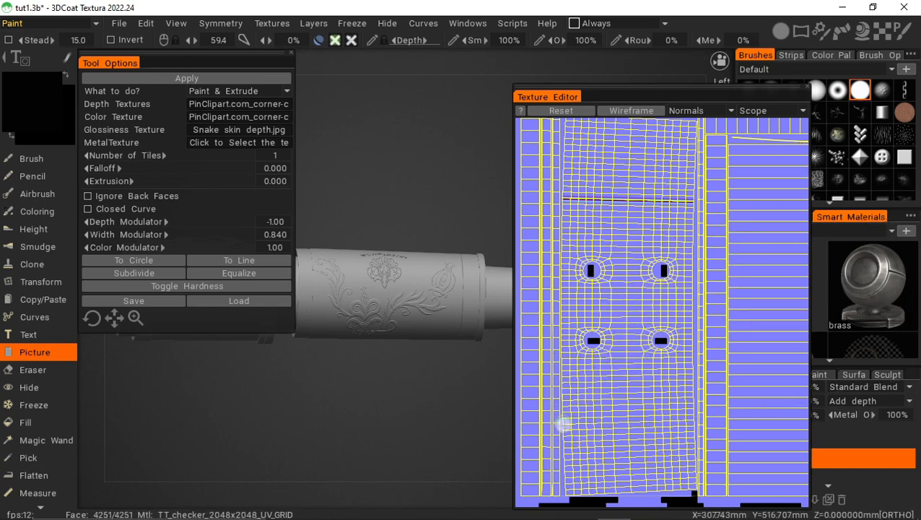
left_click(684, 419)
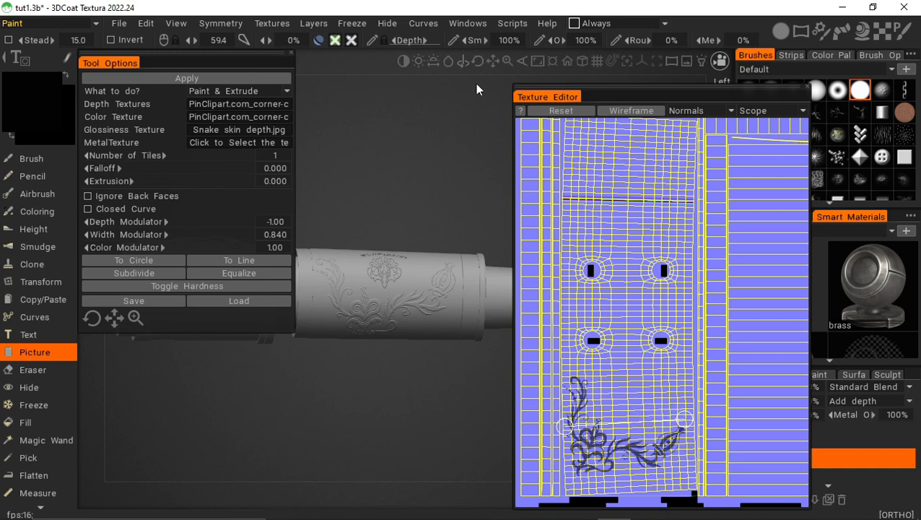
mouse_move(496, 62)
mouse_move(478, 61)
left_mouse_down()
mouse_move(480, 15)
mouse_move(521, 58)
mouse_move(494, 63)
left_mouse_up()
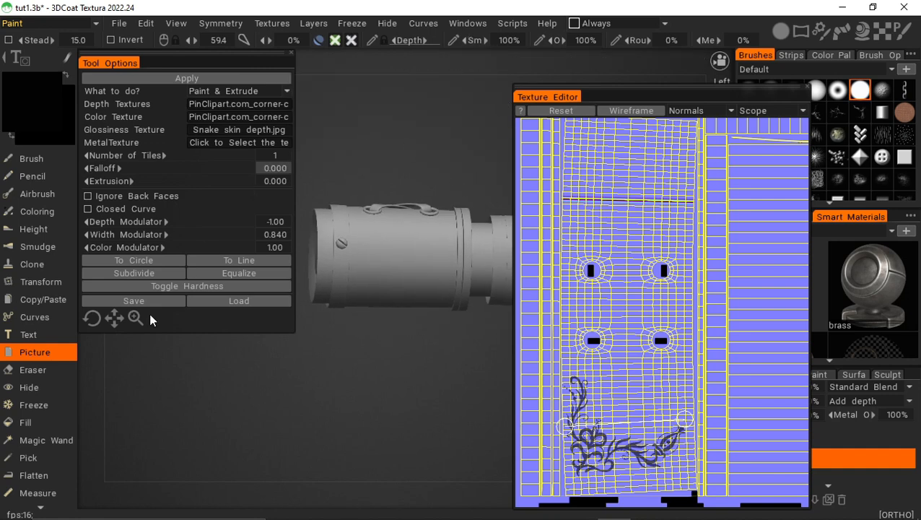
mouse_move(115, 319)
left_mouse_down()
mouse_move(95, 316)
mouse_move(136, 318)
mouse_move(120, 319)
left_mouse_up()
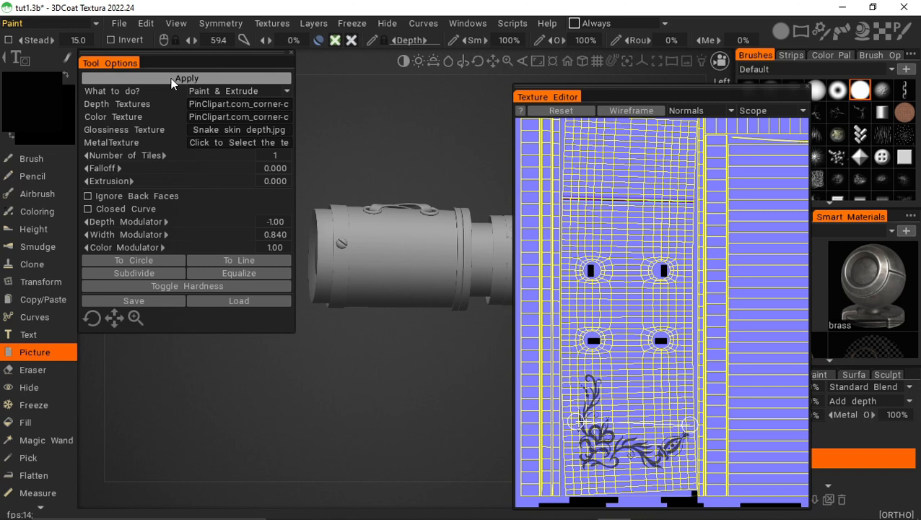
left_click(170, 78)
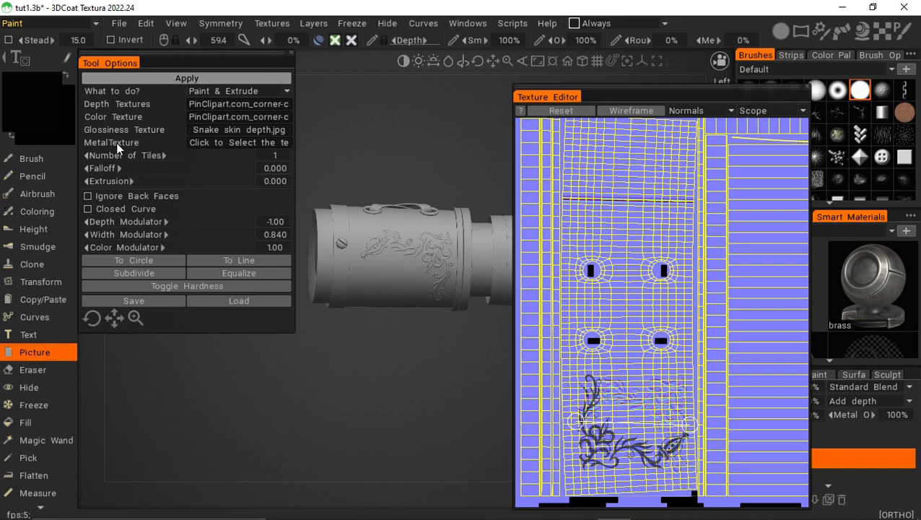
left_click(37, 160)
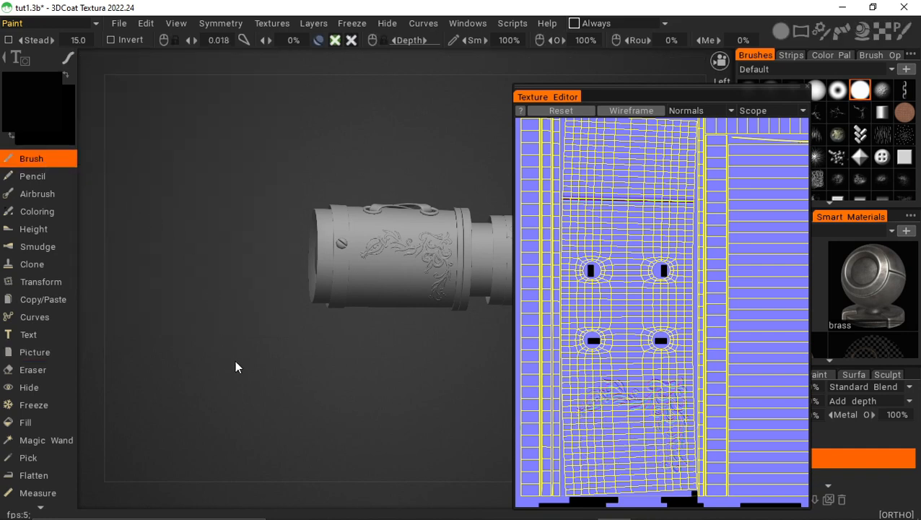
Step: Load Lovepik_com-401460701-flower-pattern.png as both the depth texture and the color texture of the Picture tool
left_click_drag(235, 367, 448, 378)
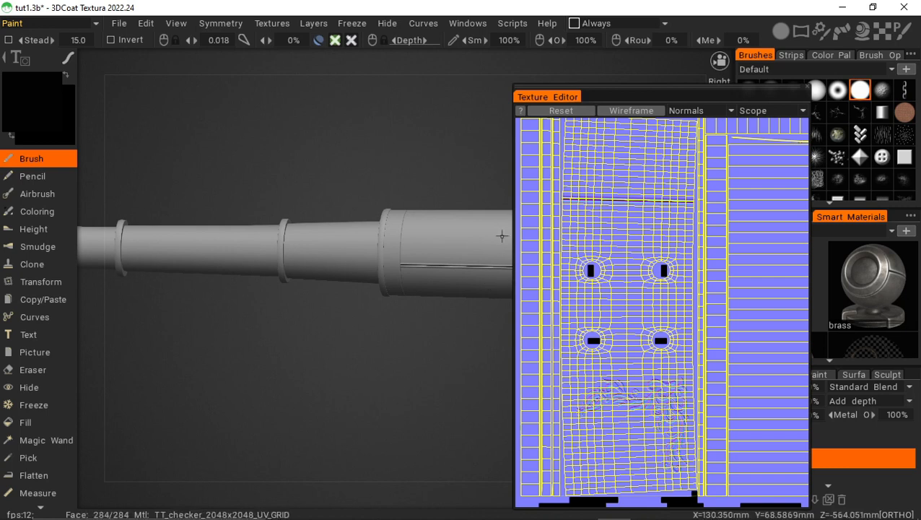
left_click_drag(494, 62, 672, 55)
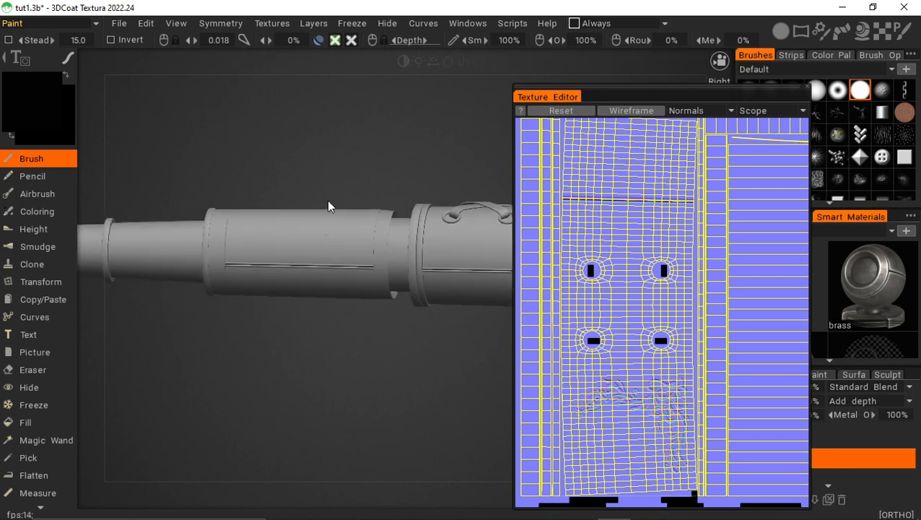
left_click_drag(329, 206, 332, 78)
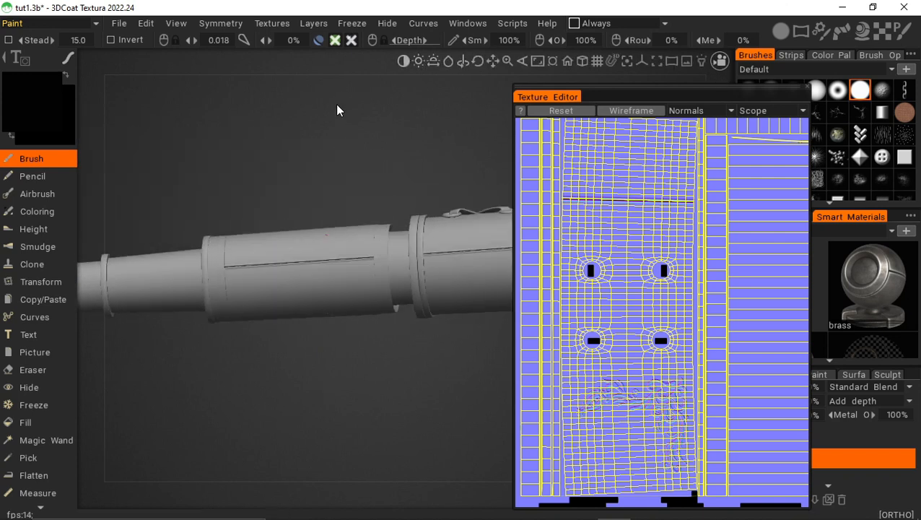
left_click_drag(337, 110, 340, 72)
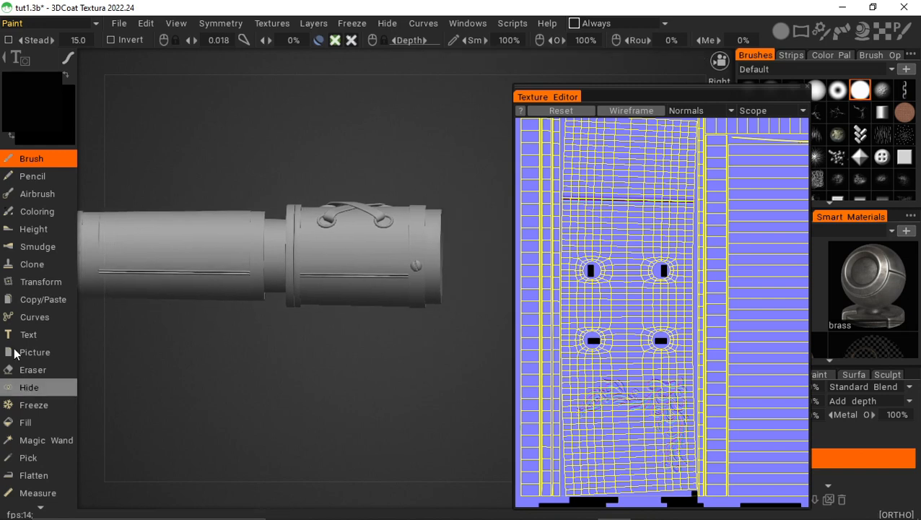
left_click(16, 352)
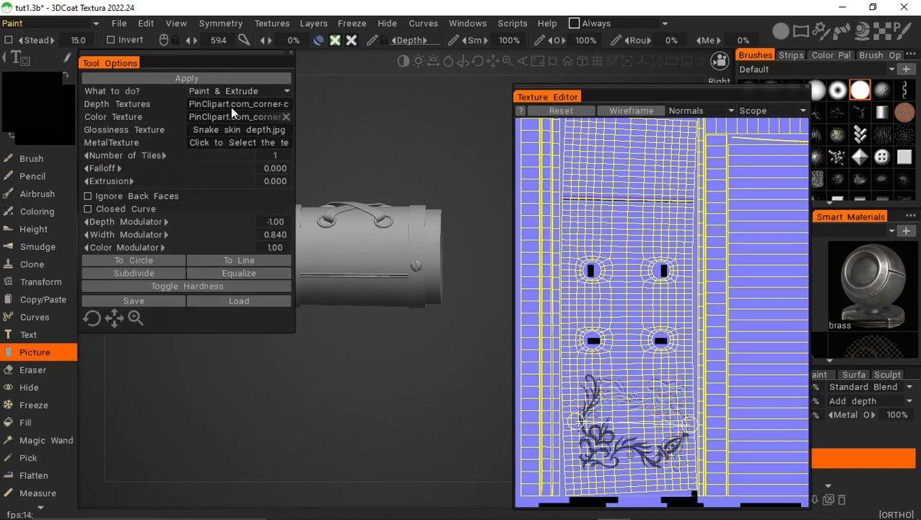
mouse_move(230, 107)
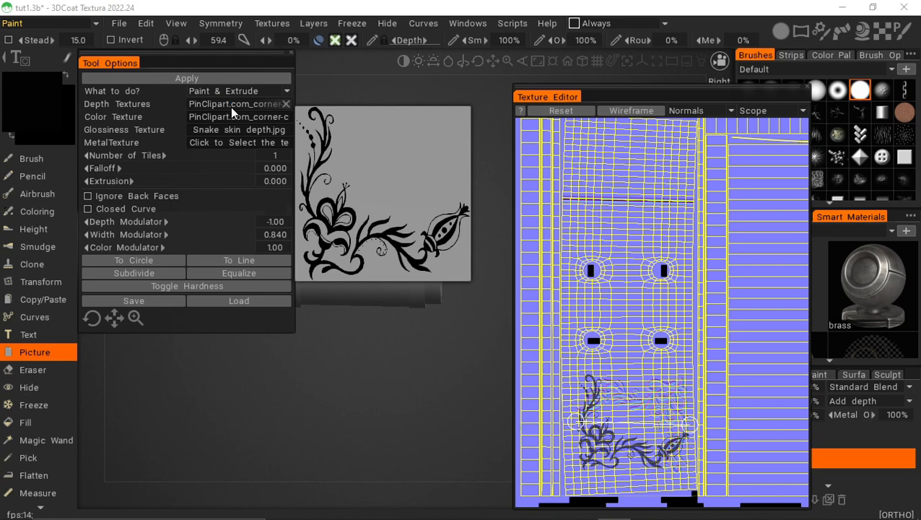
left_click(230, 107)
left_click(301, 147)
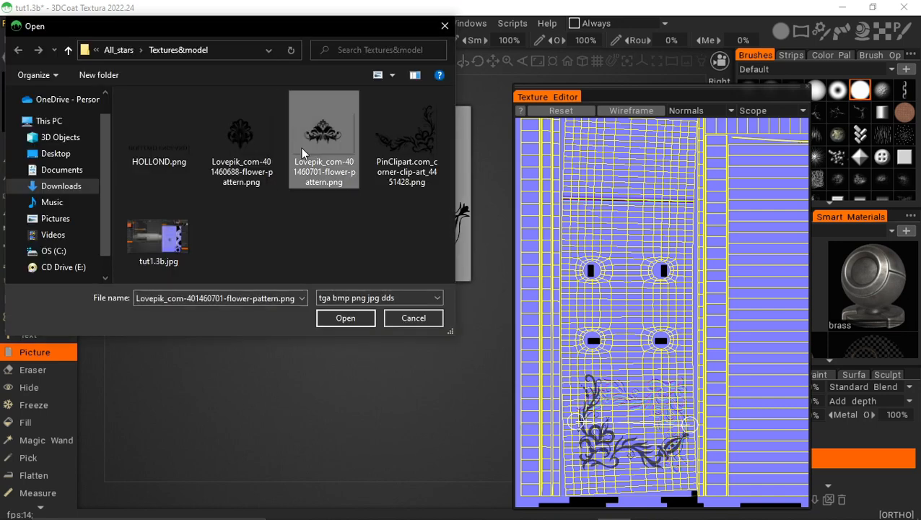
double_click(325, 133)
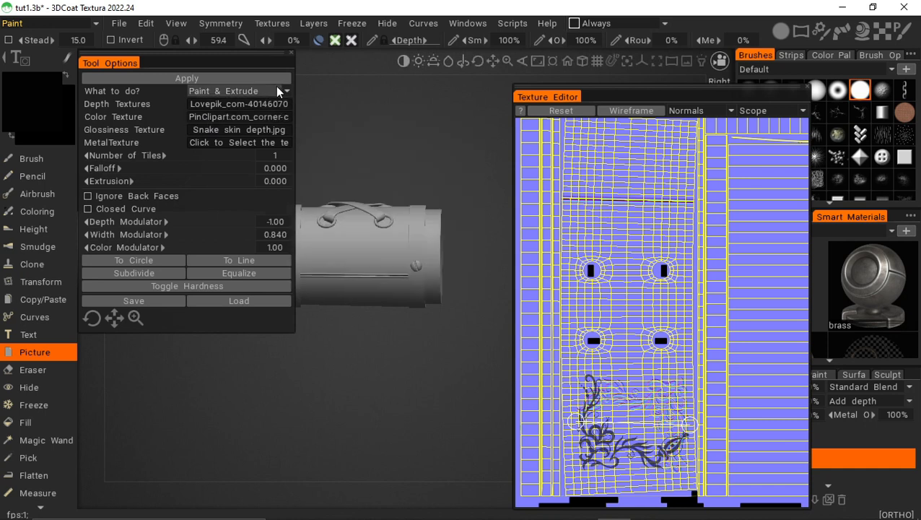
left_click(196, 115)
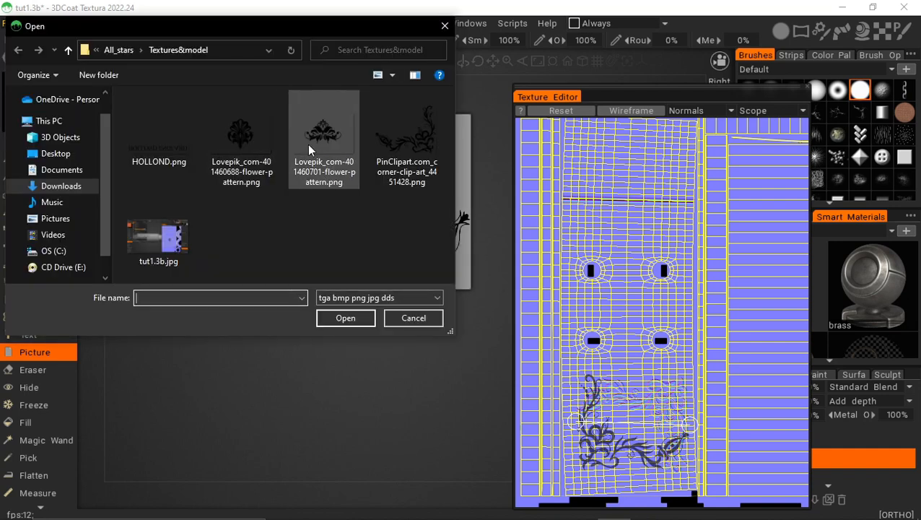
double_click(323, 138)
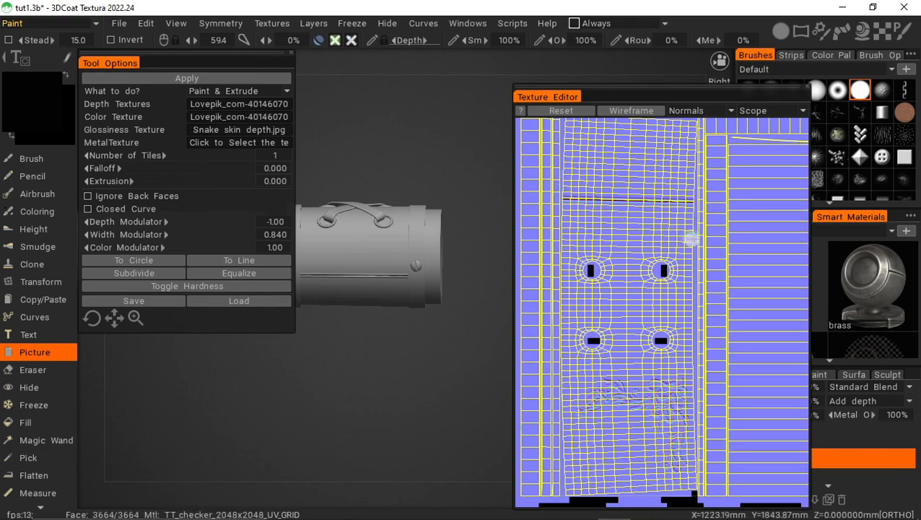
Step: Lay the flower pattern on a horizontal two-point curve between the engraved seam line and the upper pair of eyelet holes in the UV island
scroll(691, 239, "up", 2)
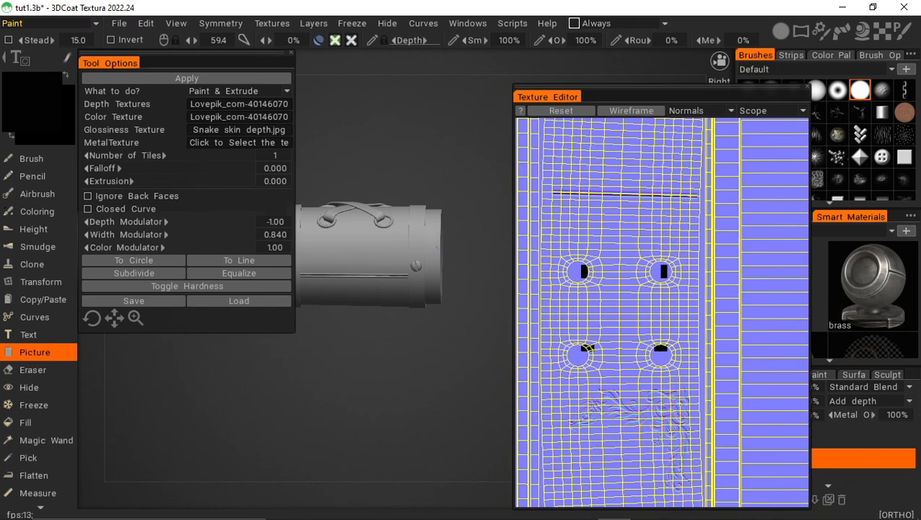
scroll(718, 303, "up", 3)
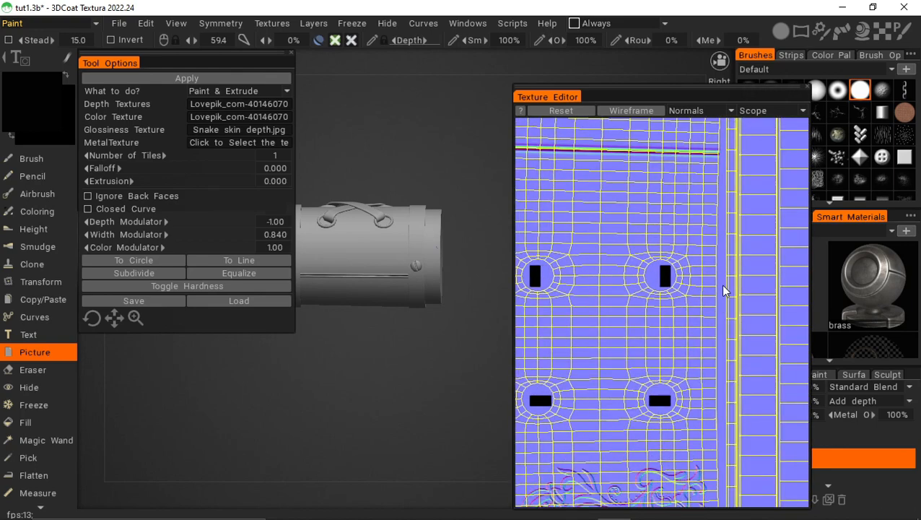
middle_click_drag(721, 285, 756, 340)
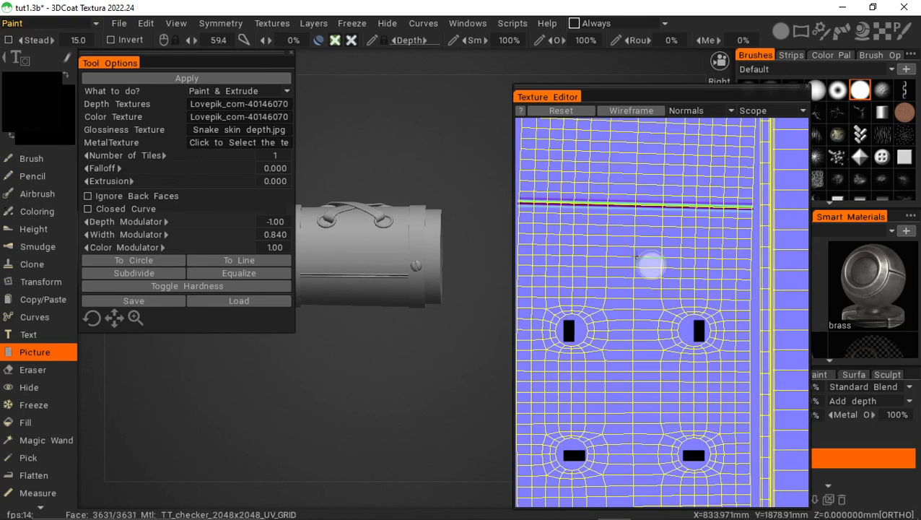
left_click_drag(578, 269, 689, 264)
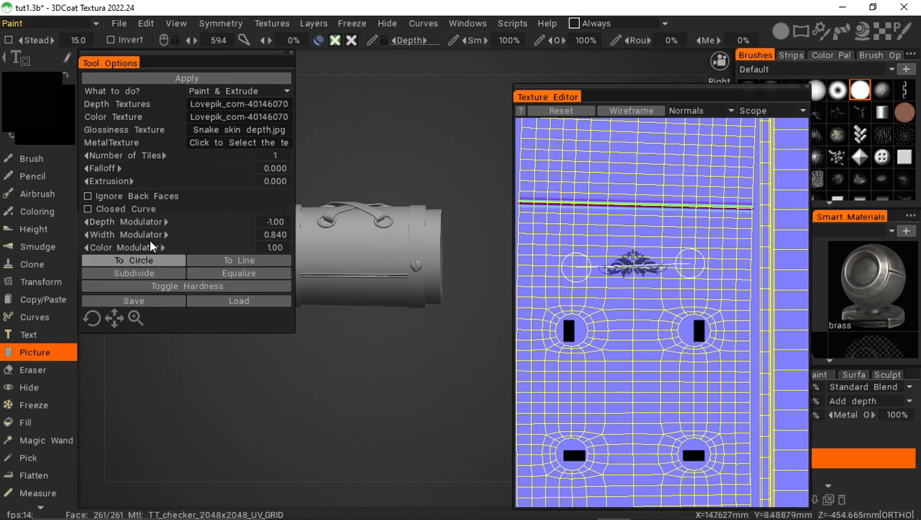
Step: Center the flower pattern between the eyelet columns, set its Width Modulator to 1.43, apply it and return to the Brush tool
left_click_drag(154, 237, 209, 236)
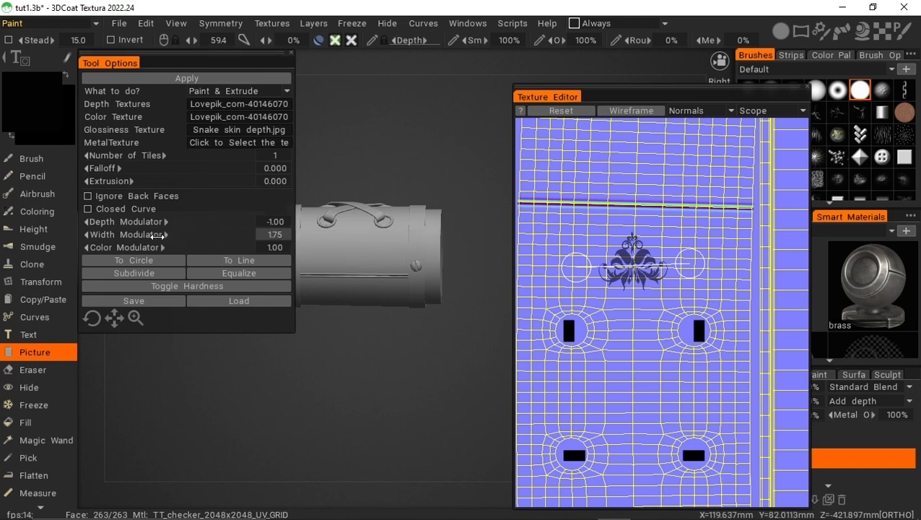
left_click_drag(156, 236, 138, 239)
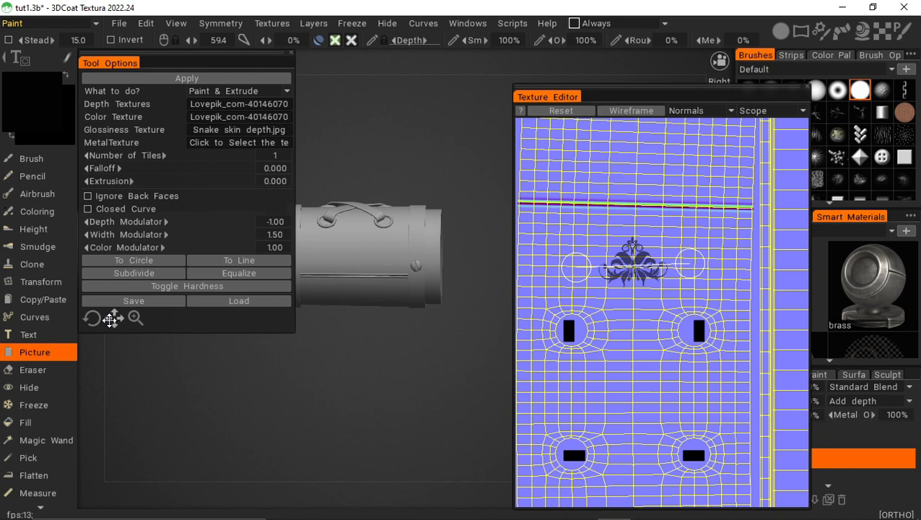
left_click_drag(110, 319, 88, 315)
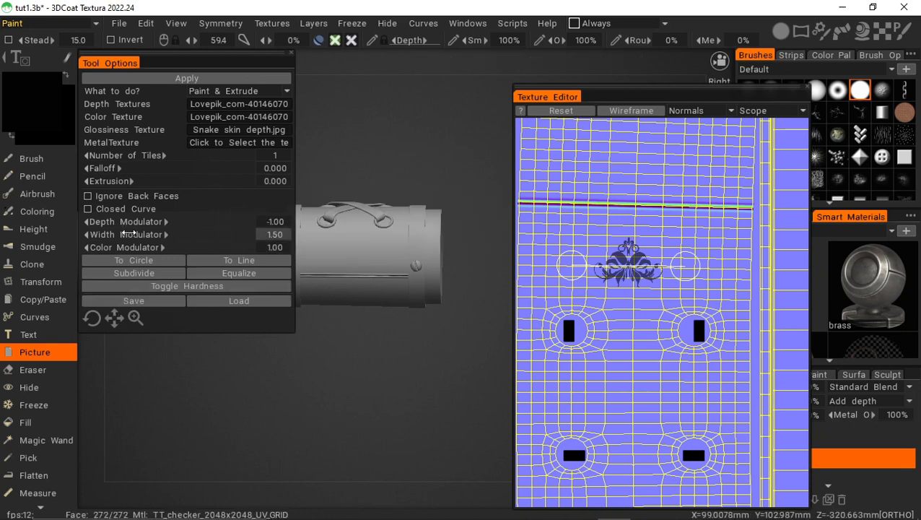
left_click_drag(125, 233, 119, 234)
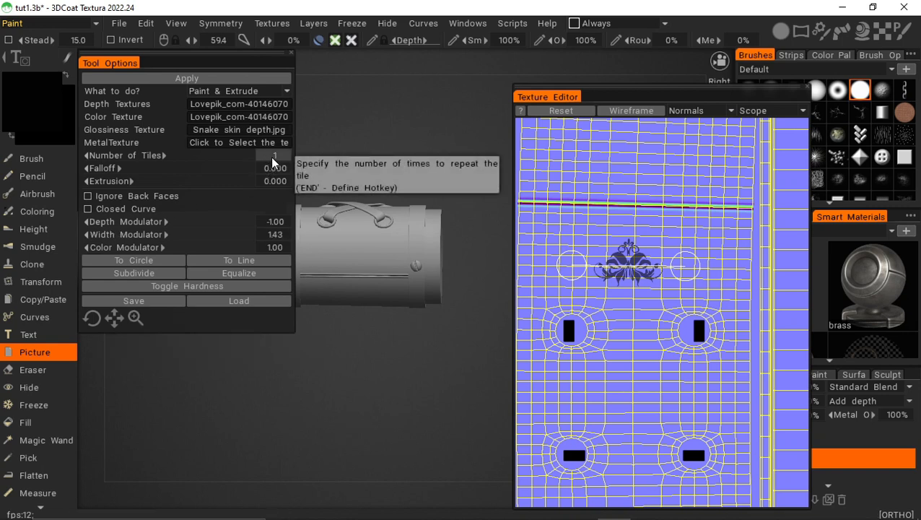
left_click(200, 78)
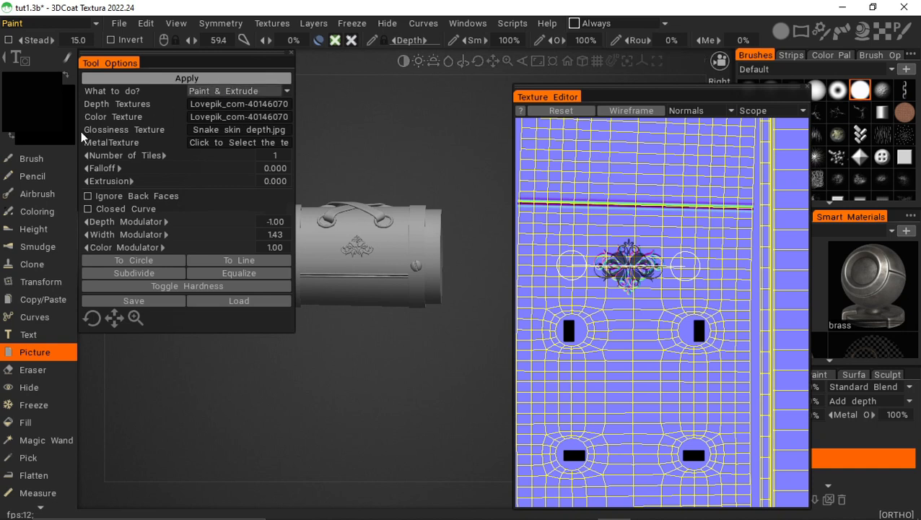
left_click(38, 166)
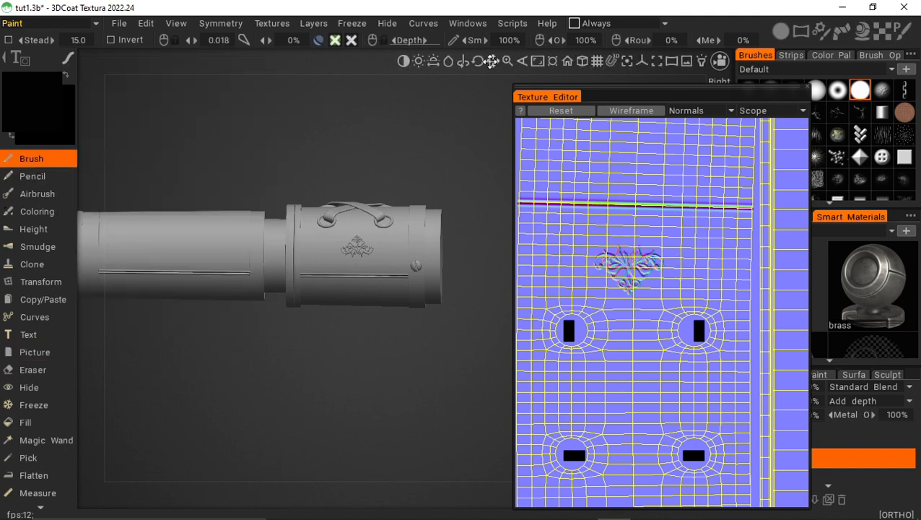
Step: Activate the Picture tool and narrow the Texture Editor to expose the plain eyepiece tube in the Left view
left_click_drag(491, 62, 637, 73)
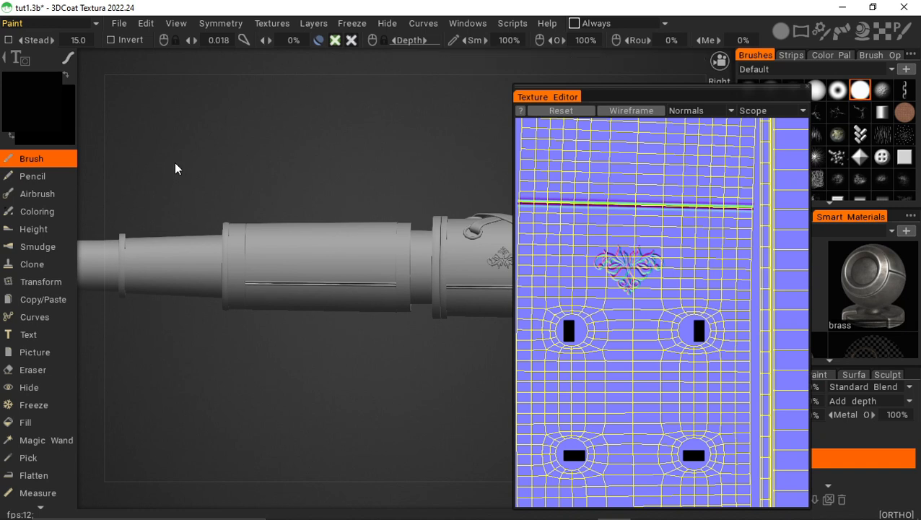
key("ctrl+z")
key("KP_4")
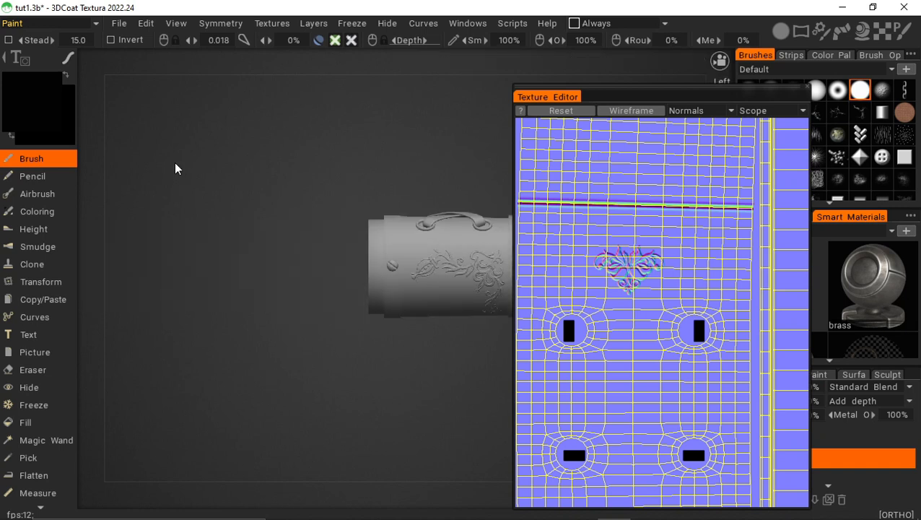
mouse_move(492, 61)
left_mouse_down()
mouse_move(464, 61)
mouse_move(503, 62)
left_mouse_up()
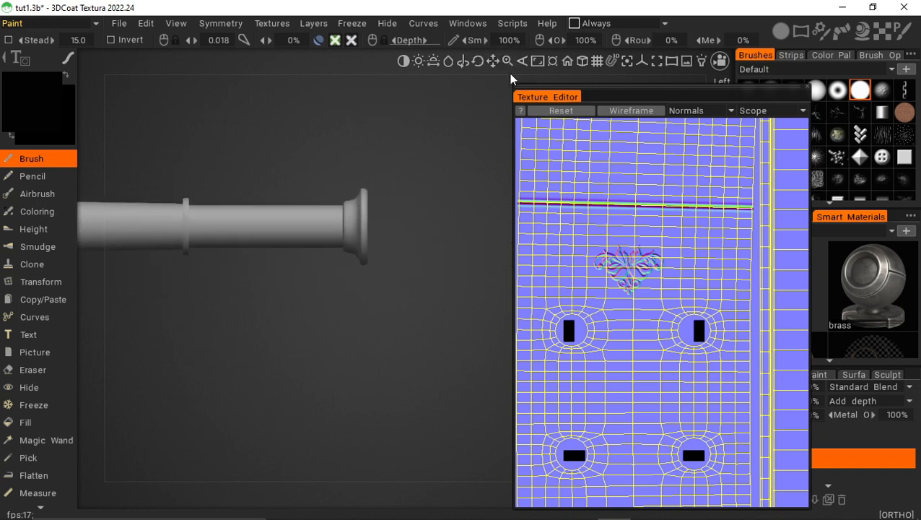
mouse_move(491, 62)
left_mouse_down()
mouse_move(519, 61)
mouse_move(488, 60)
left_mouse_up()
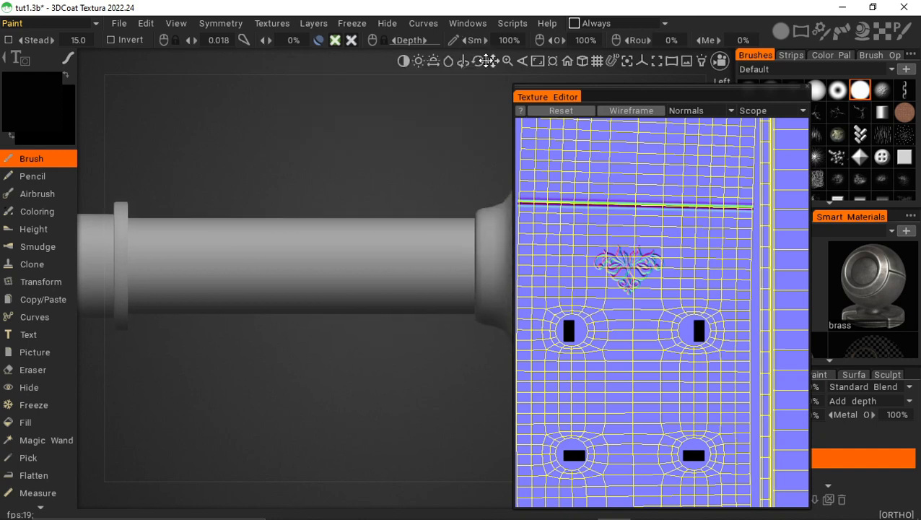
left_click(41, 357)
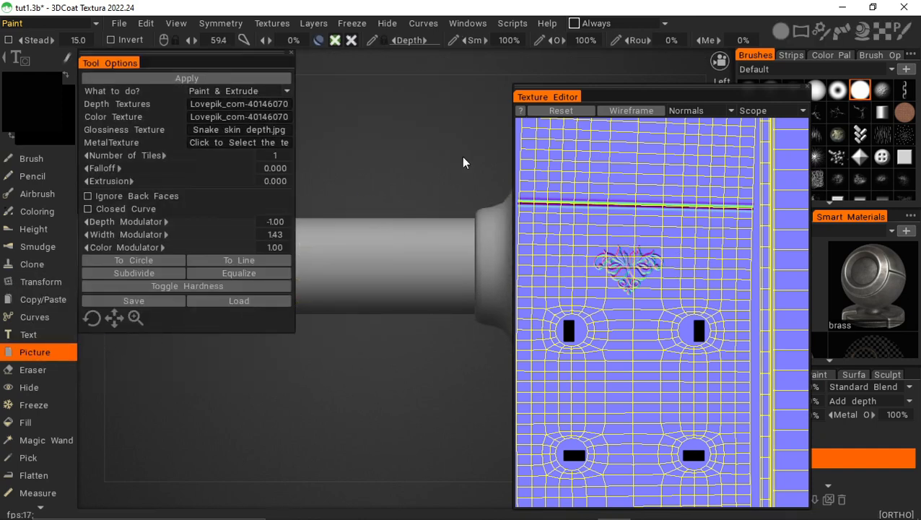
mouse_move(496, 57)
mouse_move(494, 61)
left_mouse_down()
mouse_move(538, 62)
mouse_move(475, 56)
mouse_move(491, 61)
left_mouse_up()
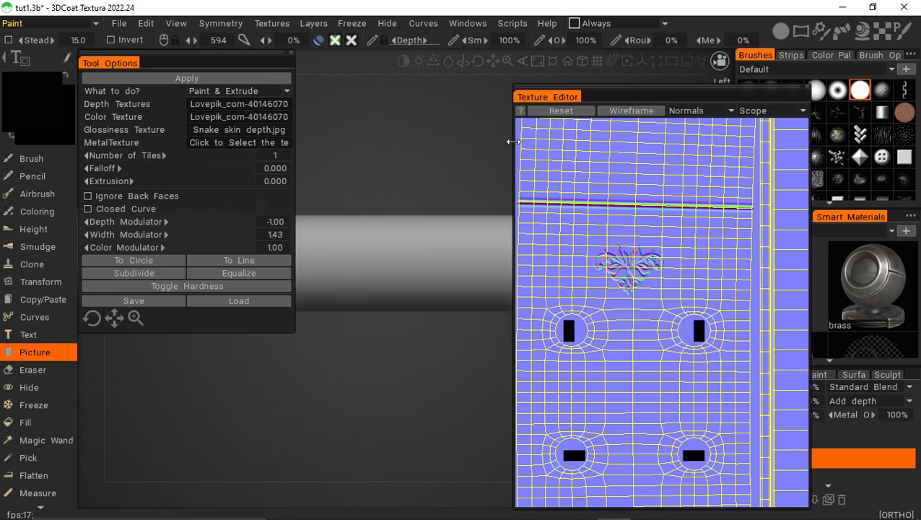
left_click_drag(609, 142, 696, 140)
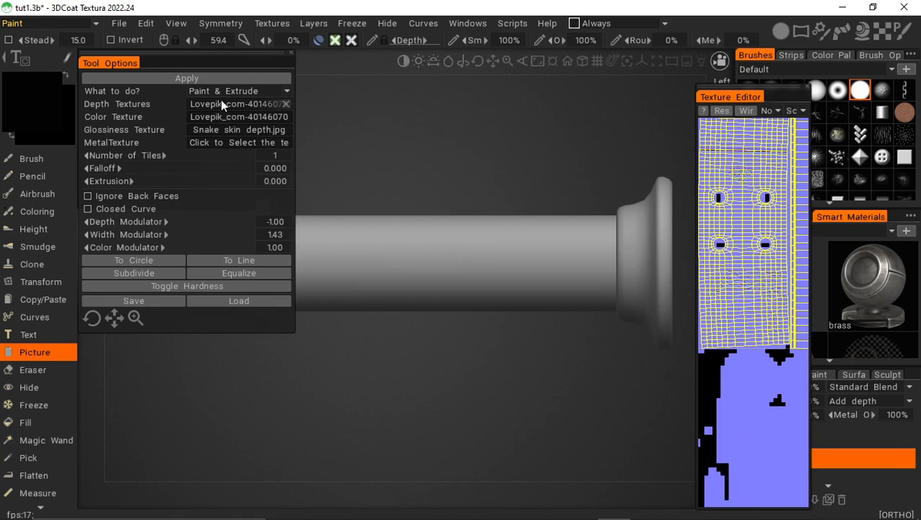
Step: Load HOLLOND.png as both the depth texture and the color texture of the Picture tool
mouse_move(220, 102)
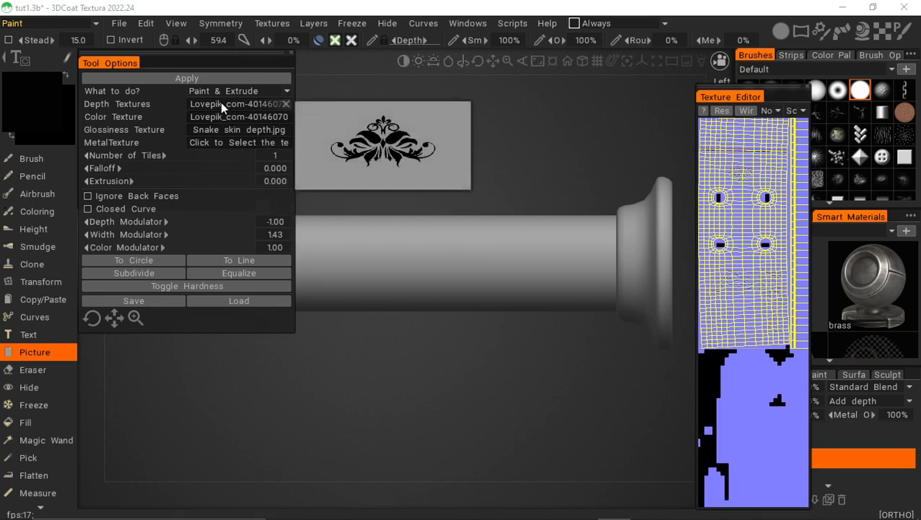
left_click(222, 105)
double_click(163, 139)
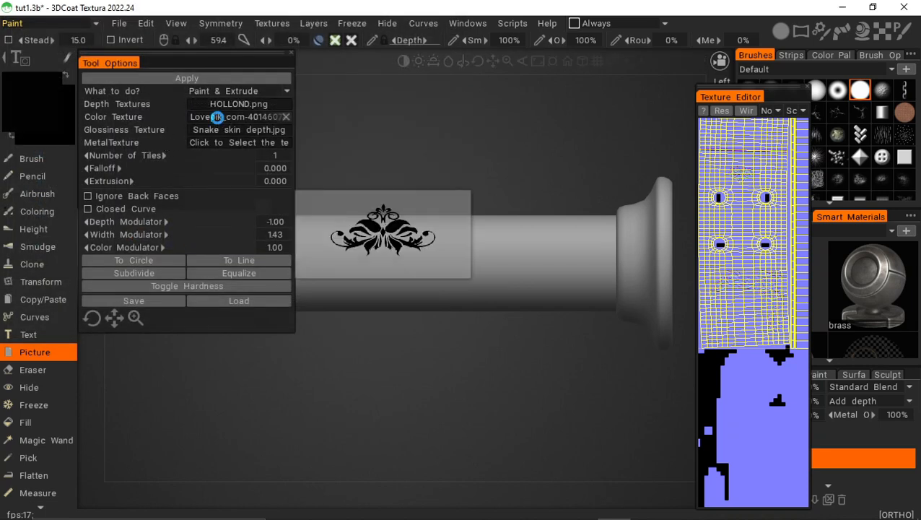
left_click(217, 117)
double_click(176, 137)
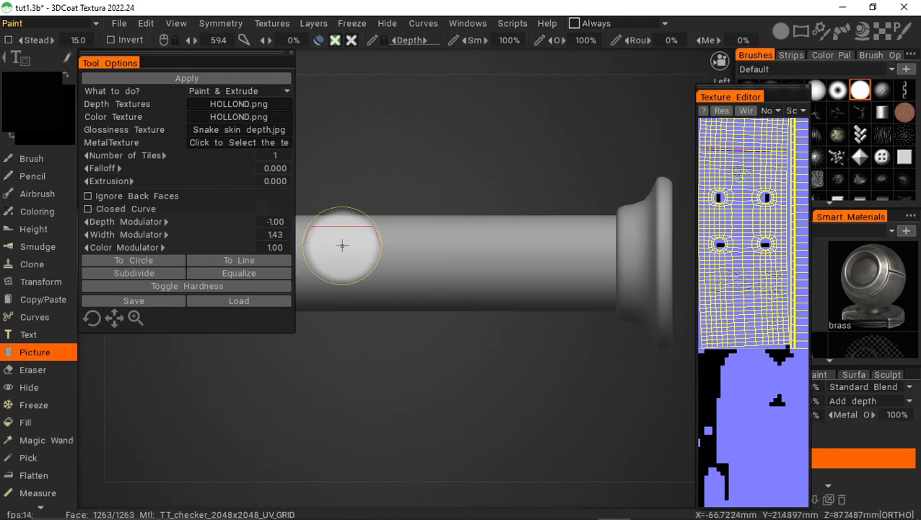
Step: Place the HOLLOND ENGLAND lettering along the middle of the eyepiece tube, set its Width Modulator to 0.850 and apply it
left_click_drag(342, 245, 515, 244)
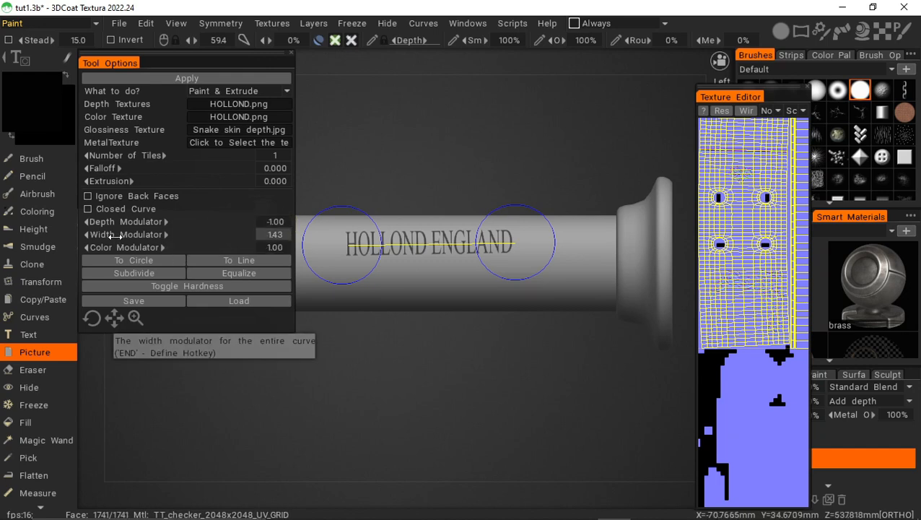
left_click_drag(114, 236, 69, 244)
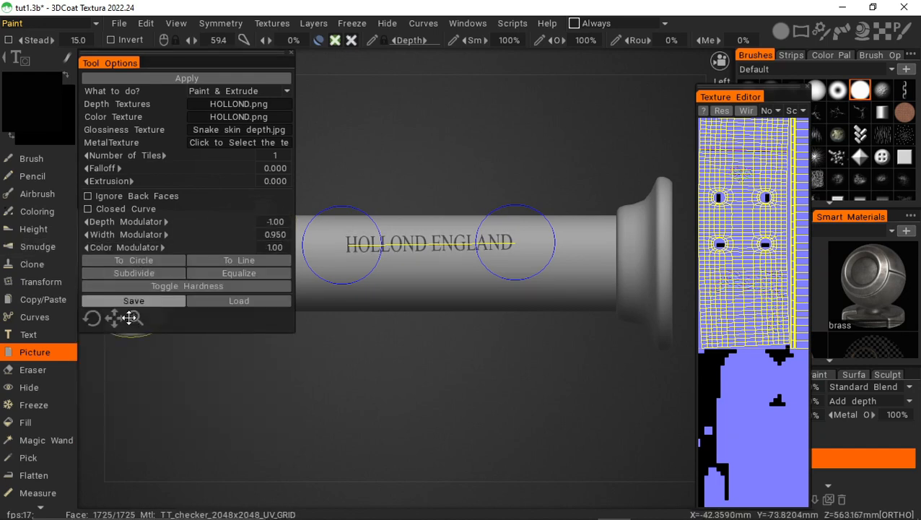
mouse_move(114, 318)
left_mouse_down()
mouse_move(93, 318)
mouse_move(131, 317)
left_mouse_up()
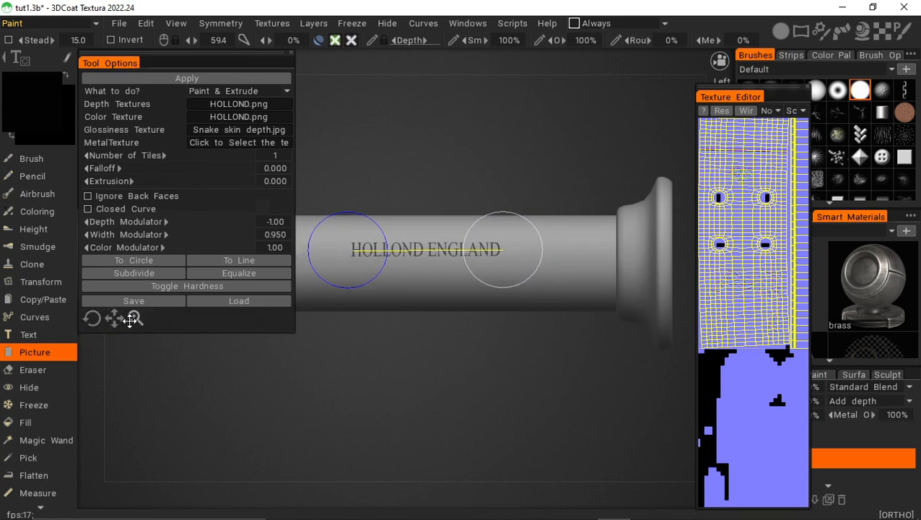
left_click_drag(134, 241, 123, 236)
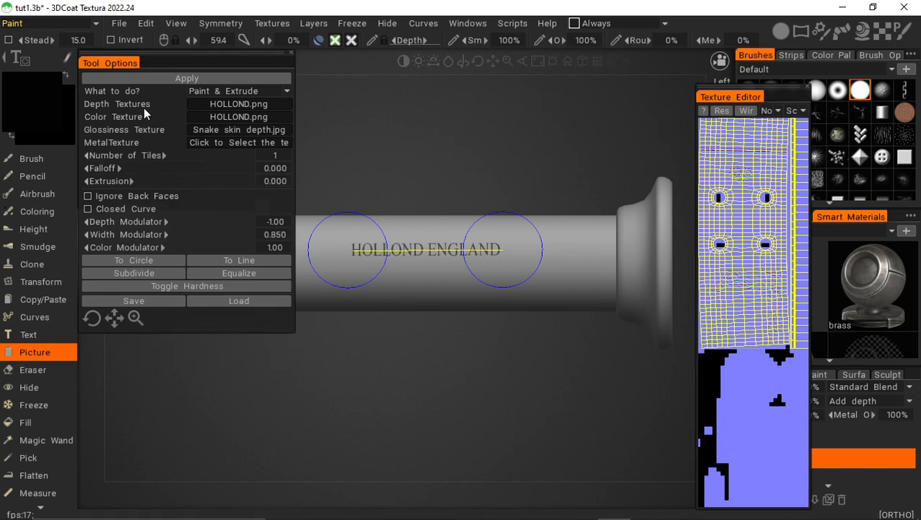
left_click(235, 79)
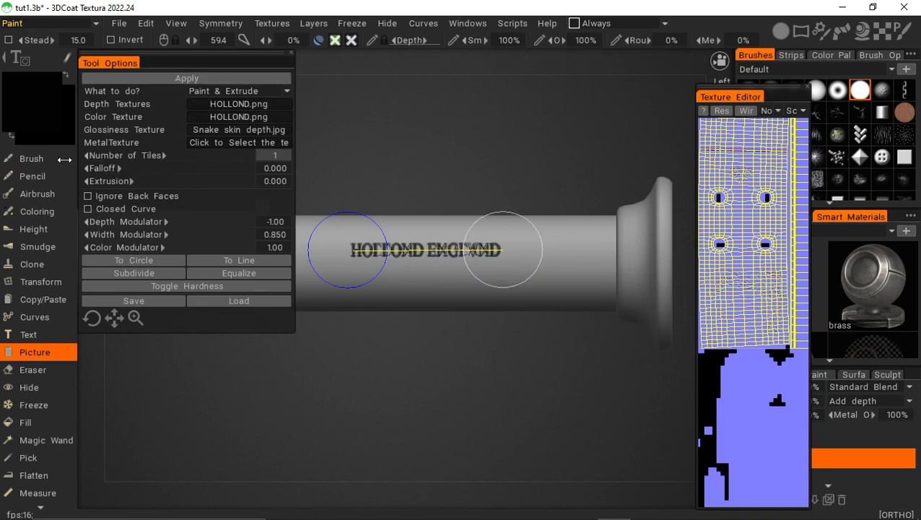
Step: Remove the mirrored lettering from the eyepiece tube and load HOLLOND2.png as both depth texture and color texture of the Picture tool
left_click(39, 160)
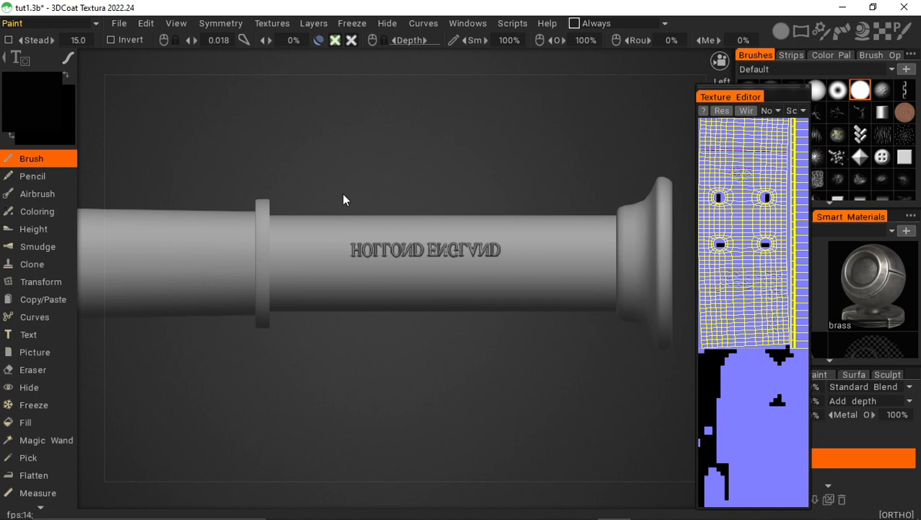
left_click(46, 355)
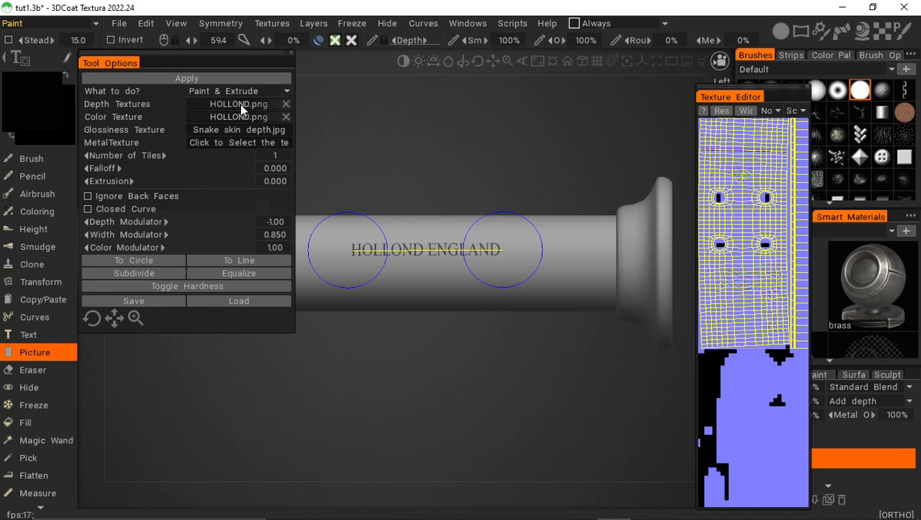
mouse_move(239, 104)
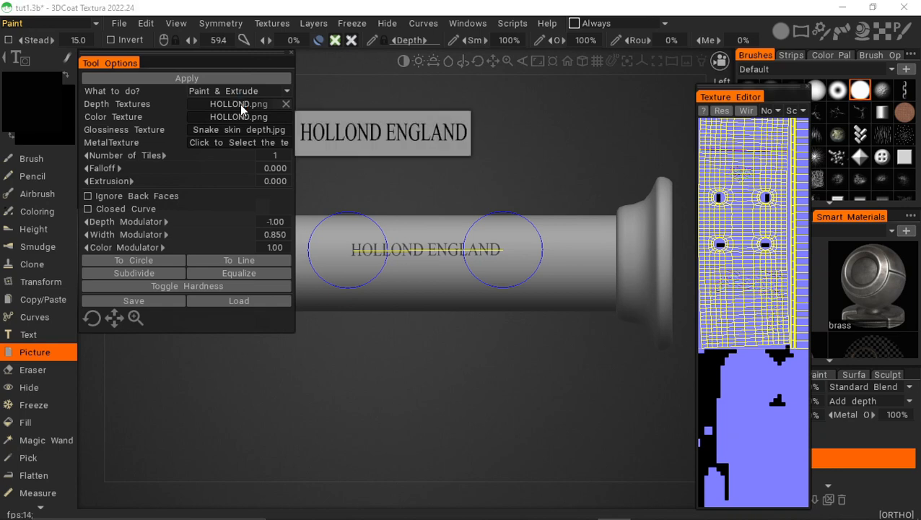
left_click(240, 104)
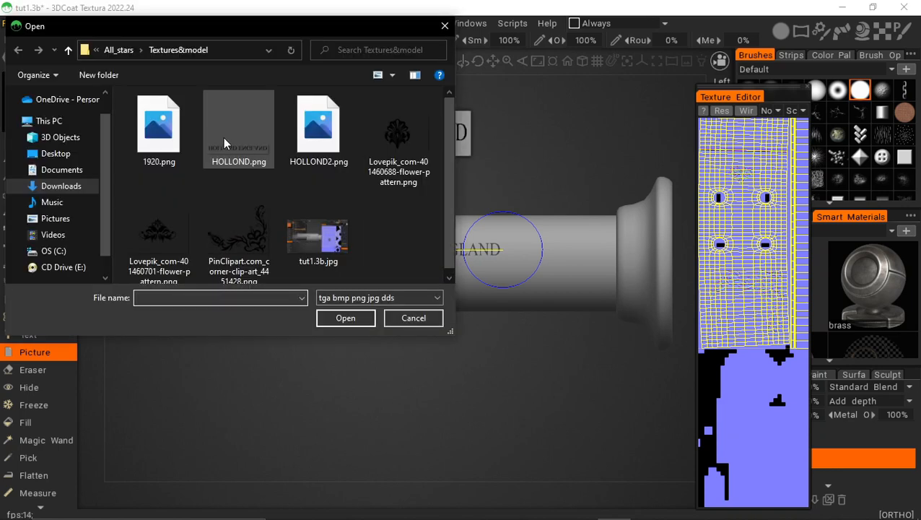
double_click(330, 145)
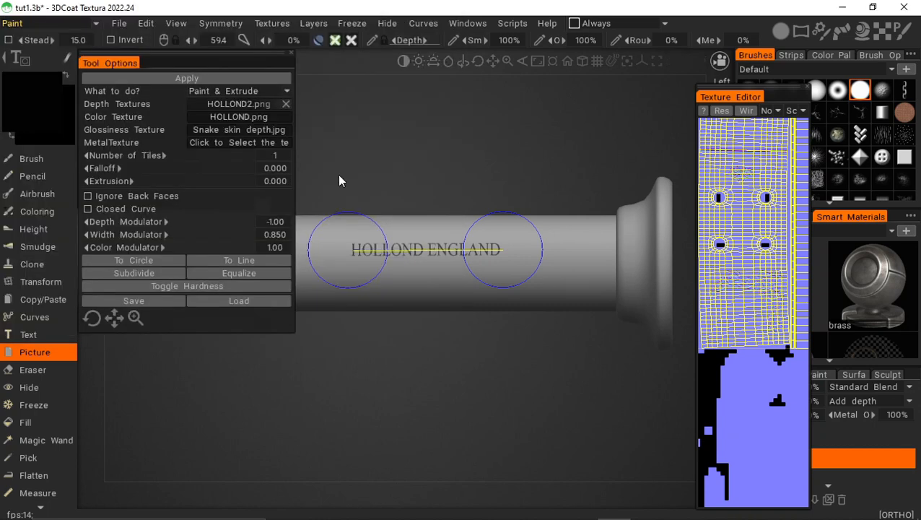
left_click(205, 117)
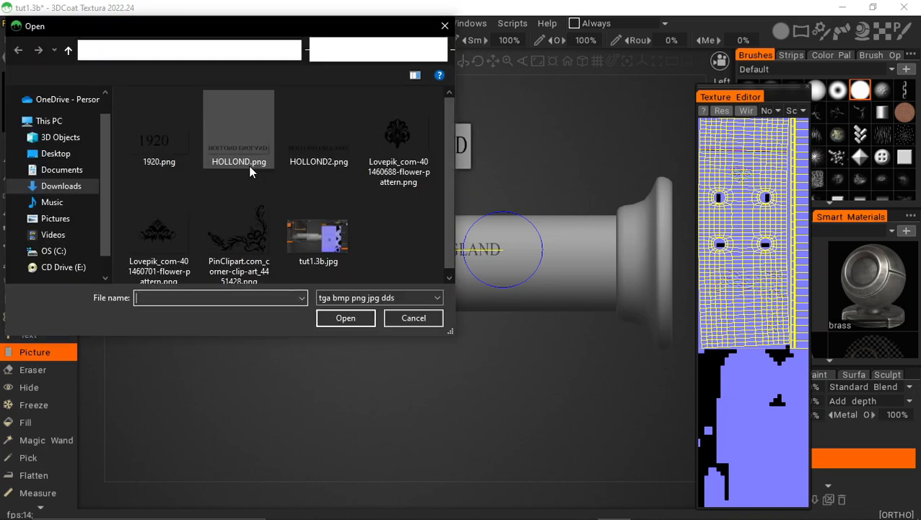
left_click(299, 157)
double_click(299, 157)
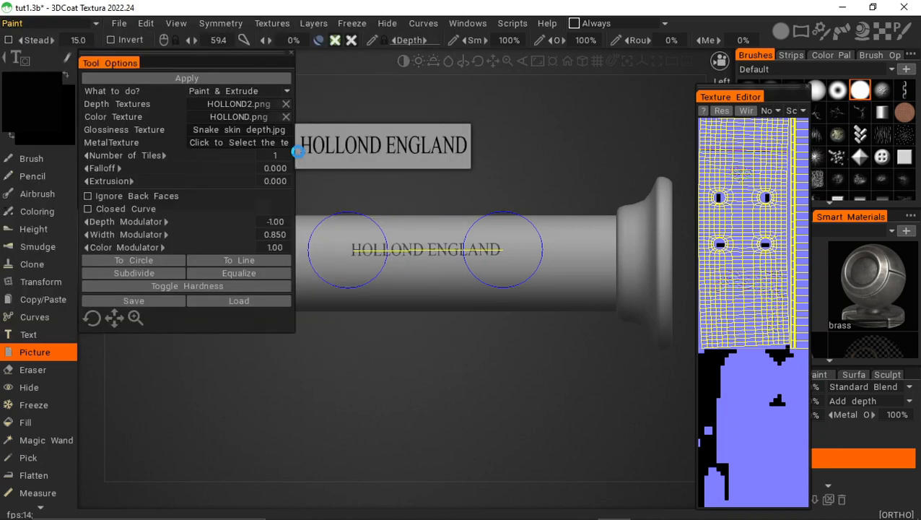
left_click(295, 148)
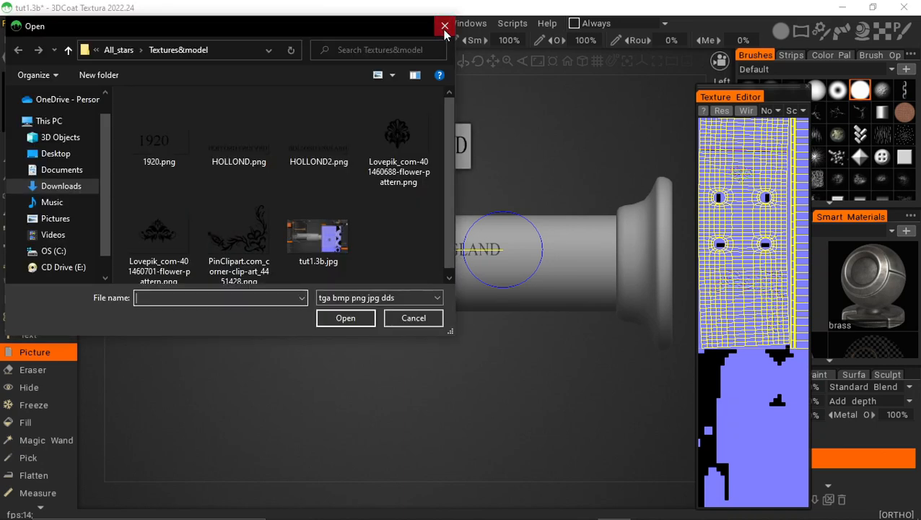
left_click(445, 26)
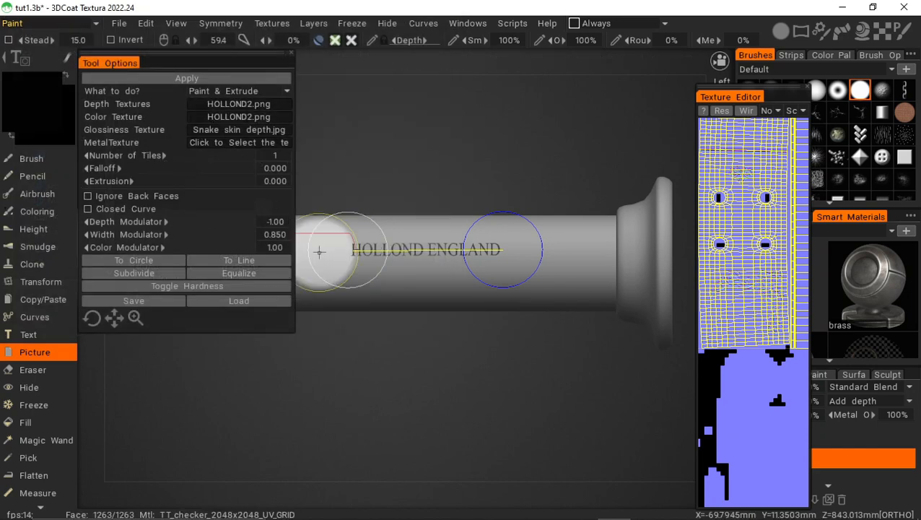
Step: Set the lettering's Width Modulator to 0.730 and enlarge the picture slightly on the eyepiece tube
mouse_move(150, 233)
left_mouse_down()
mouse_move(140, 233)
mouse_move(168, 235)
left_mouse_up()
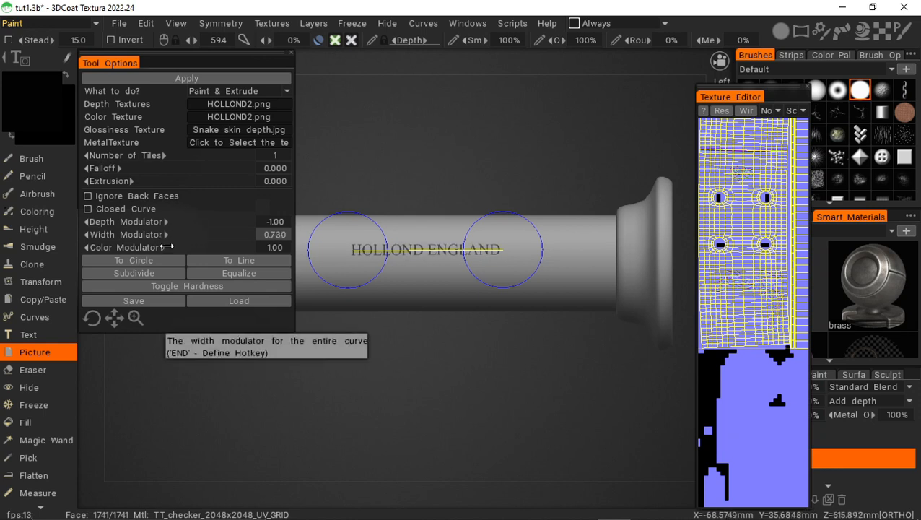
mouse_move(138, 317)
left_mouse_down()
mouse_move(147, 318)
mouse_move(135, 317)
left_mouse_up()
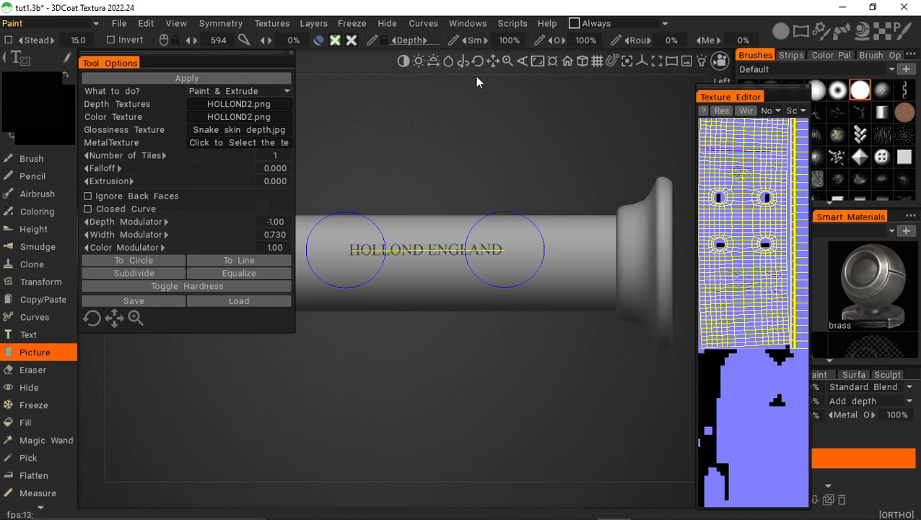
Step: Try applying the HOLLOND ENGLAND lettering with the Depth Modulator at -1.00 and undo it
left_click(174, 81)
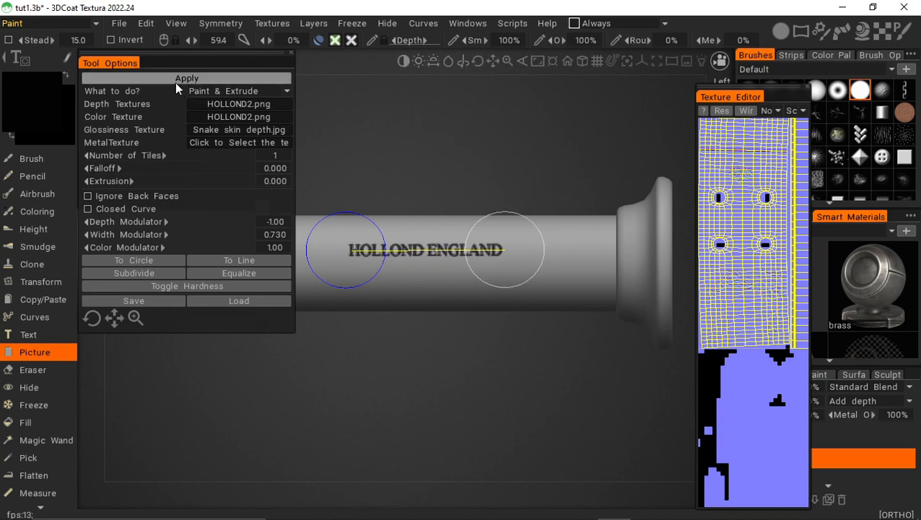
left_click(34, 159)
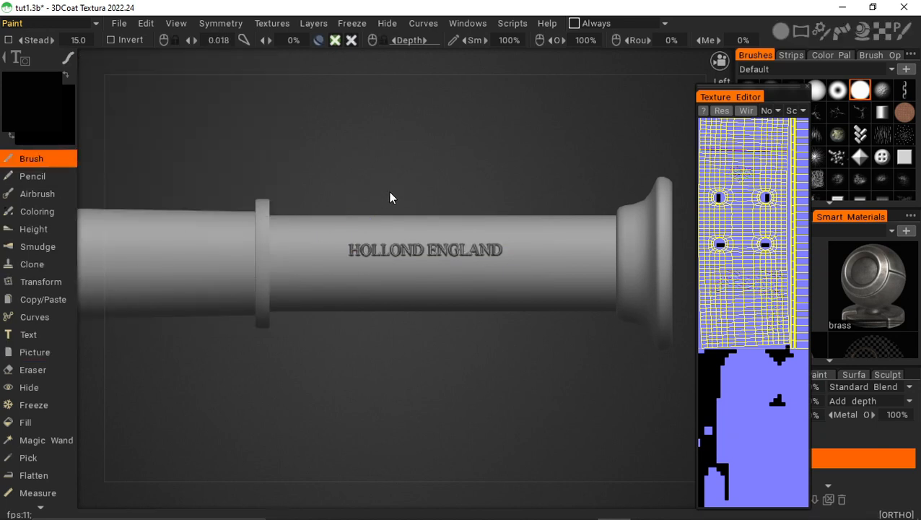
key("ctrl+z")
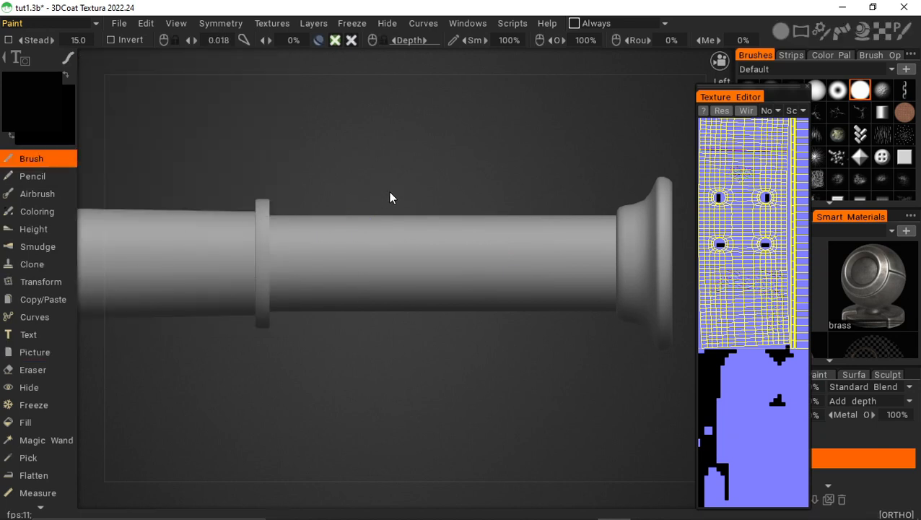
Step: Set the Picture tool's Depth Modulator to 1.00, apply the HOLLOND ENGLAND lettering and return to the Brush tool
left_click(35, 349)
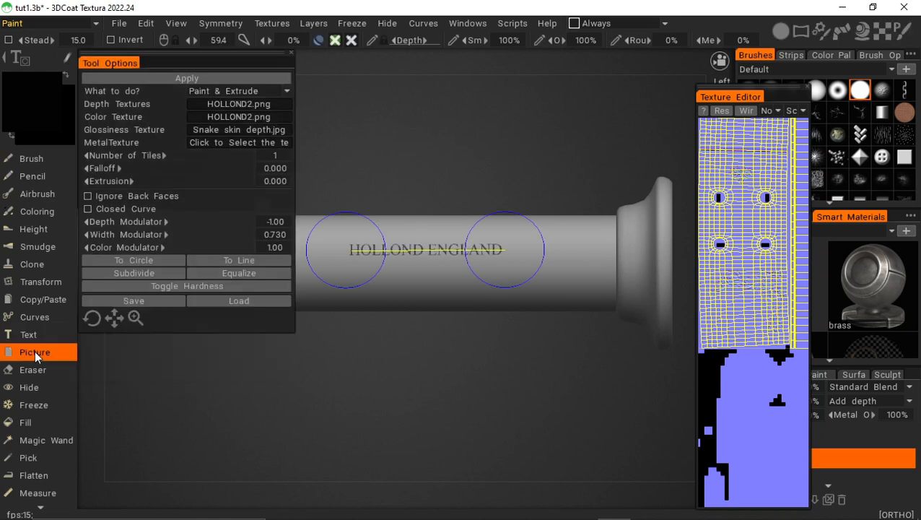
left_click(279, 221)
type("1")
key("Return")
left_click(249, 78)
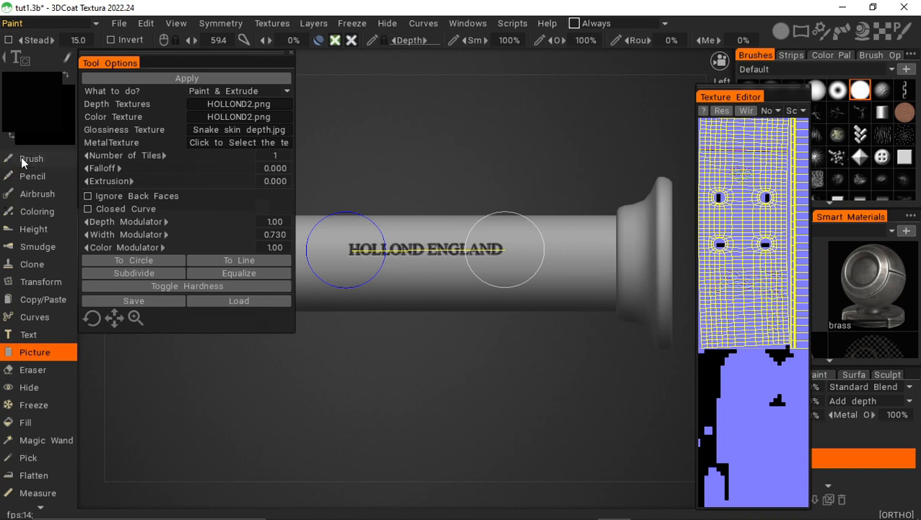
left_click(21, 160)
mouse_move(243, 153)
right_mouse_down()
mouse_move(284, 316)
mouse_move(275, 174)
right_mouse_up()
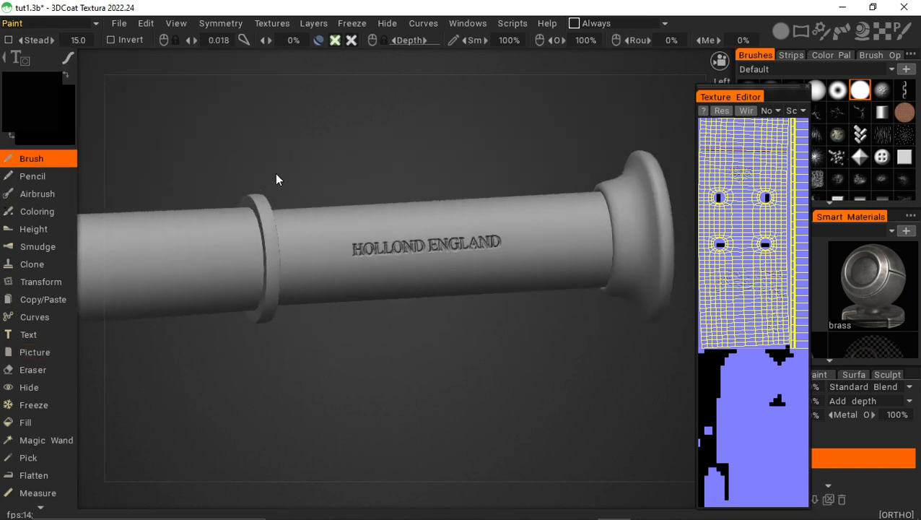
Step: Activate the Picture tool and load 1920.png as both its depth texture and its color texture
left_click(32, 352)
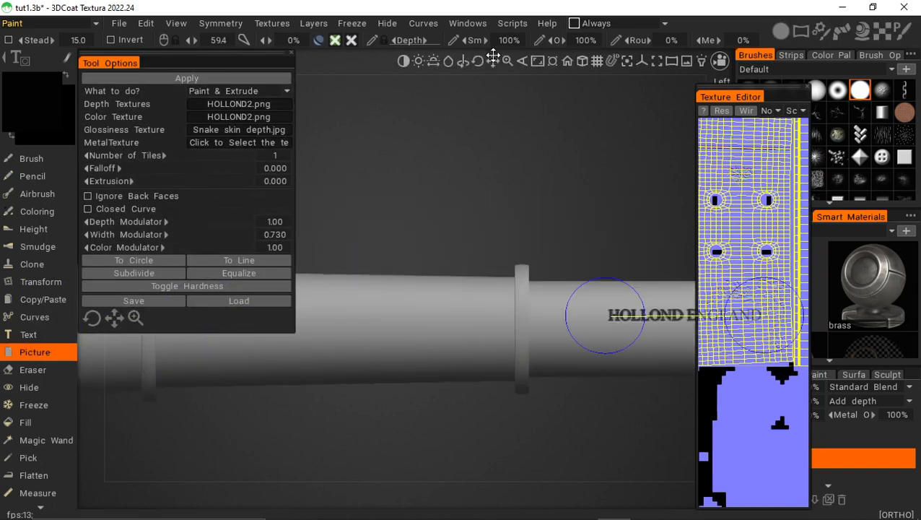
left_click_drag(492, 60, 535, 60)
left_click(221, 102)
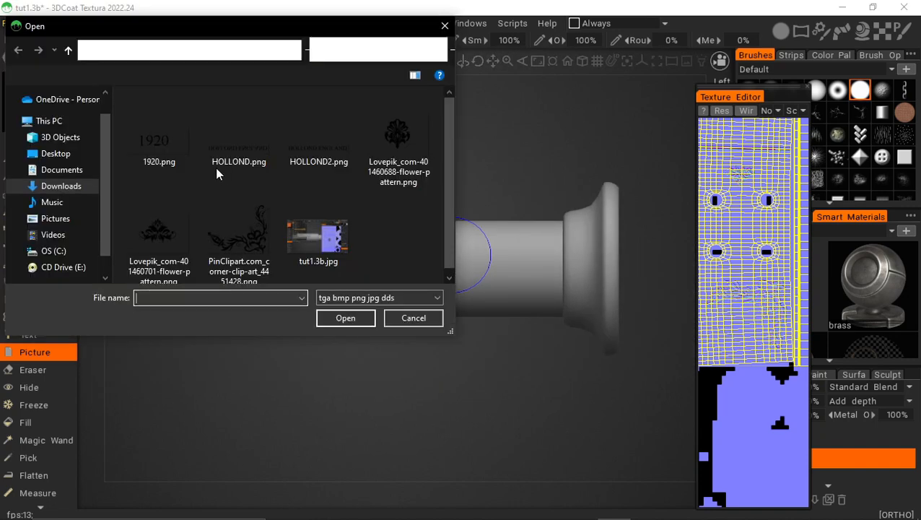
double_click(152, 137)
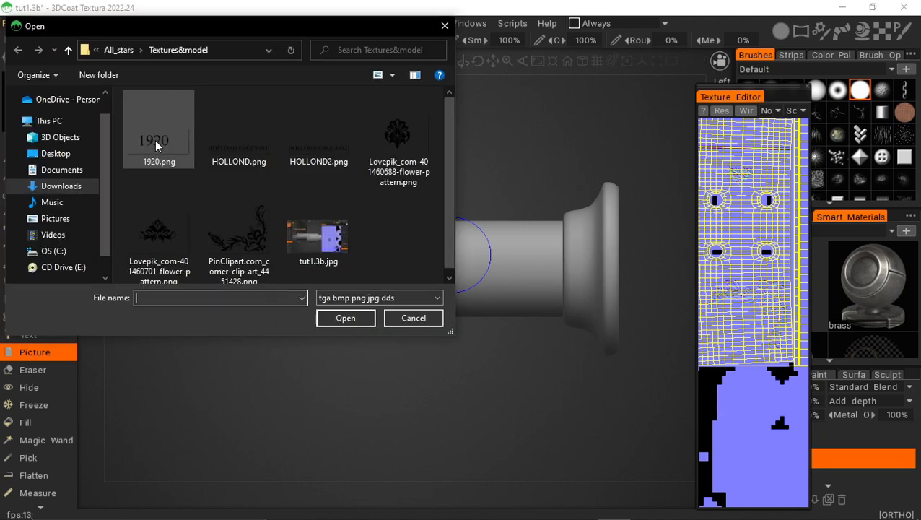
double_click(154, 140)
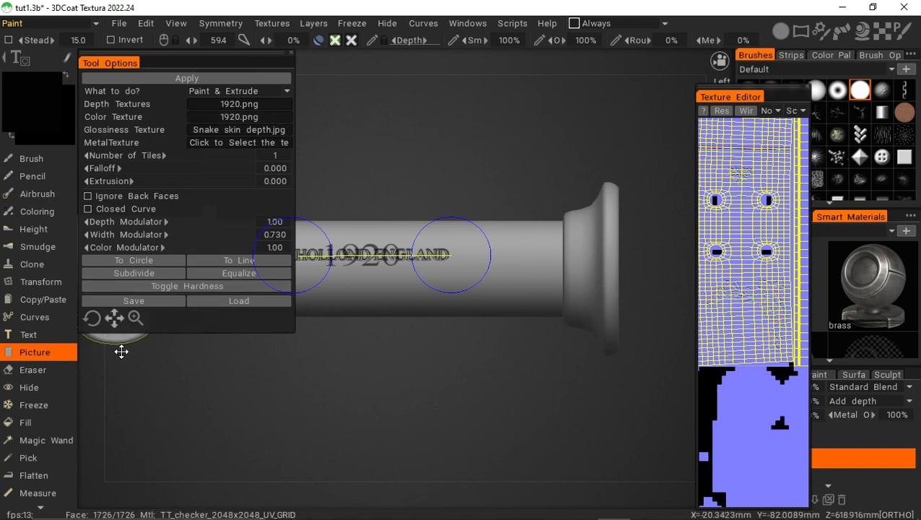
Step: Scale down the 1920 picture, center it beneath the HOLLOND ENGLAND lettering, apply it and return to the Brush tool
left_click_drag(137, 319, 97, 350)
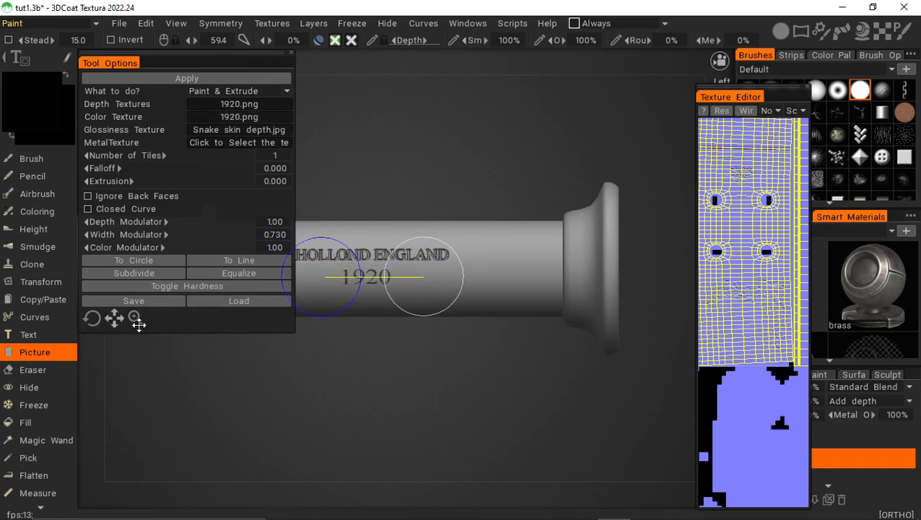
left_click_drag(137, 324, 134, 321)
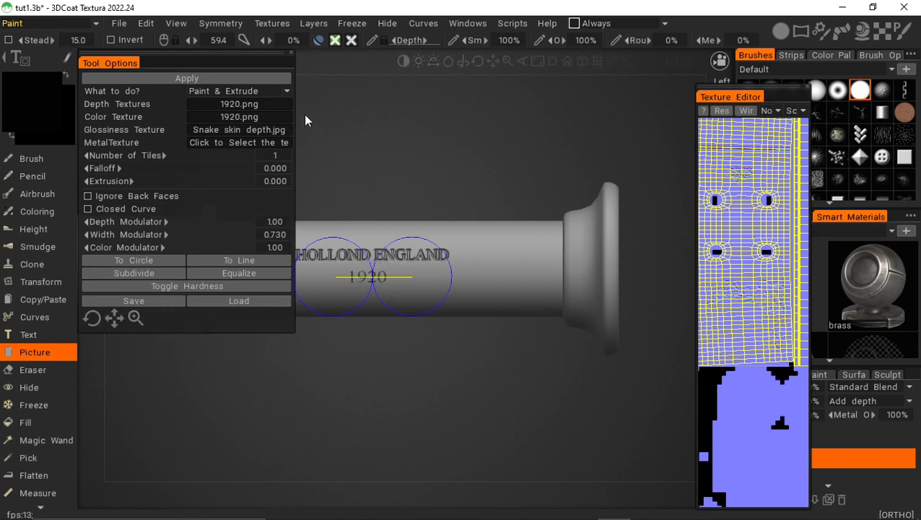
left_click(228, 79)
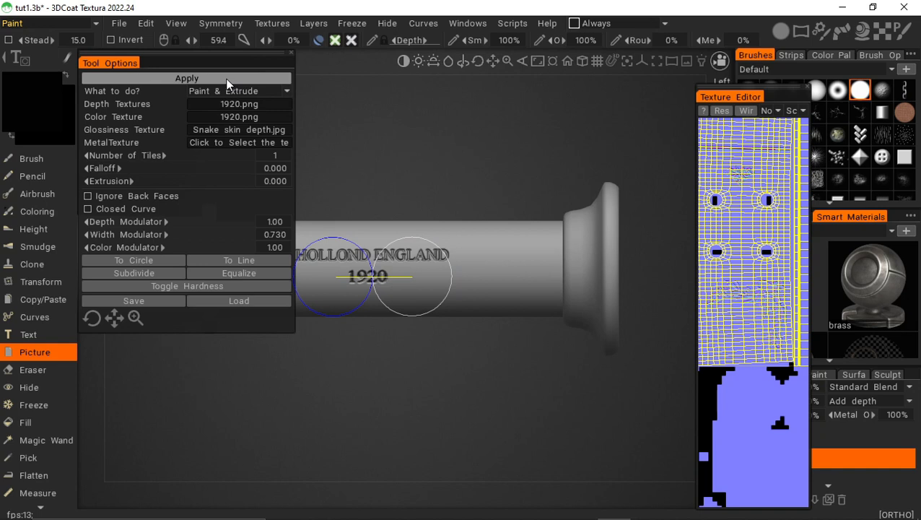
left_click(21, 161)
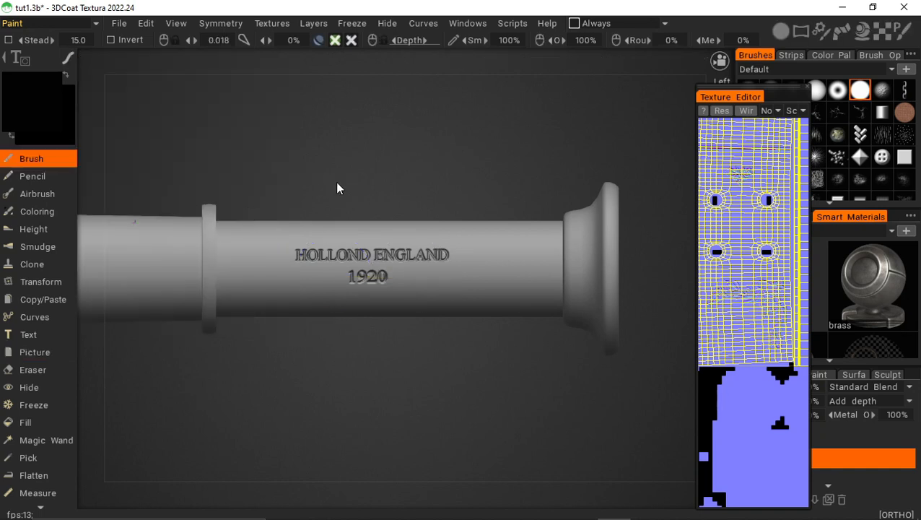
Step: Dock the floating Texture Editor together with the Smart Materials to clear the view of the whole spyglass
left_click_drag(336, 189, 368, 203)
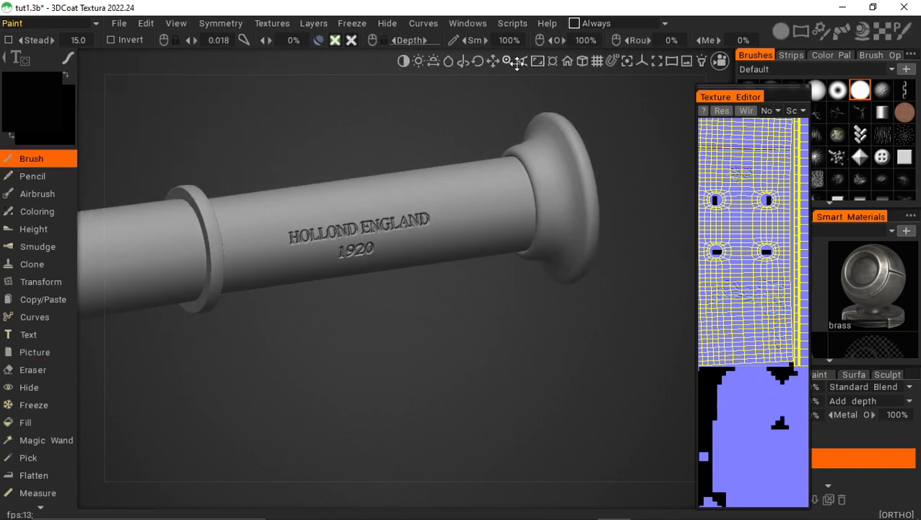
mouse_move(511, 62)
left_mouse_down()
mouse_move(477, 54)
mouse_move(498, 62)
left_mouse_up()
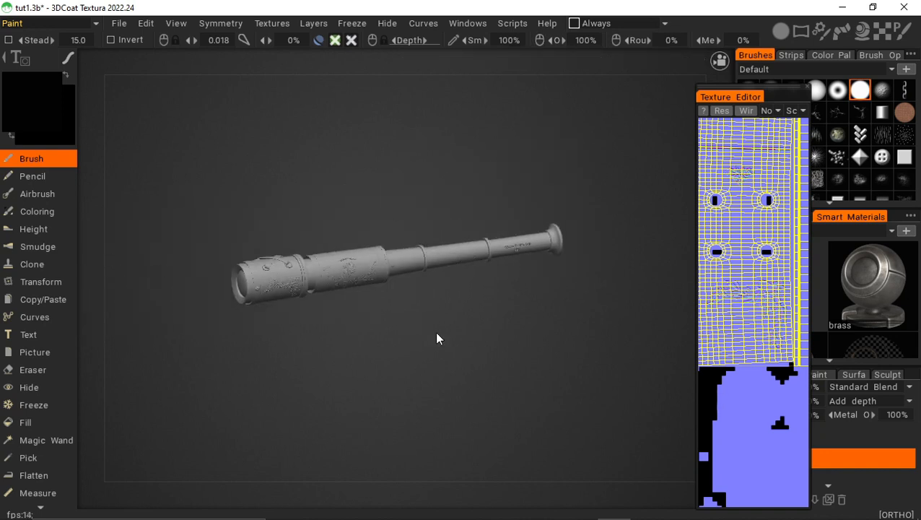
left_click_drag(474, 368, 411, 368)
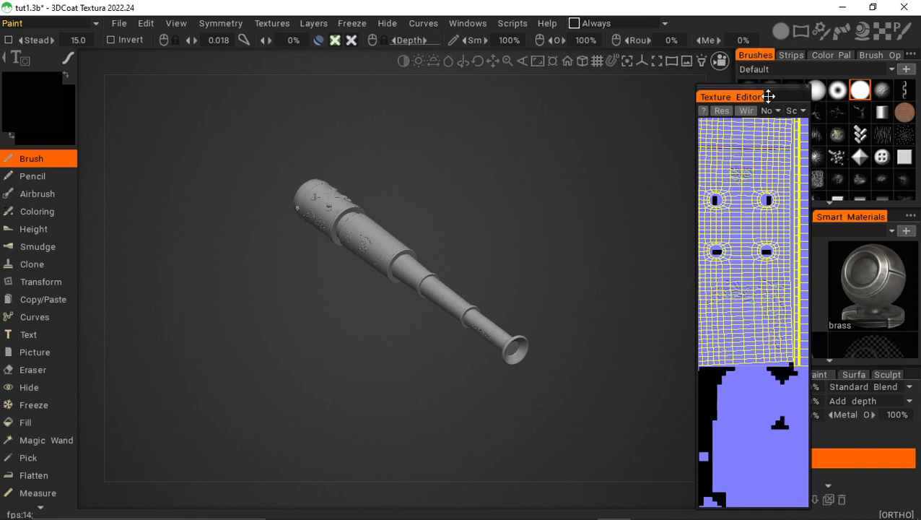
mouse_move(769, 96)
left_mouse_down()
mouse_move(581, 97)
mouse_move(577, 74)
mouse_move(645, 73)
mouse_move(631, 92)
mouse_move(832, 92)
mouse_move(835, 82)
mouse_move(836, 229)
left_mouse_up()
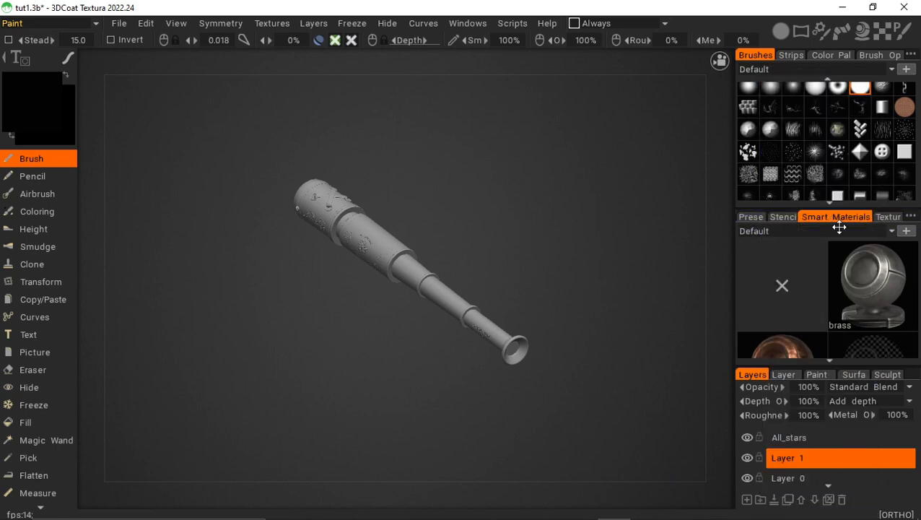
Step: Add stripes.png from the Blender_Engines pictures folder as a new stencil
left_click_drag(566, 190, 571, 191)
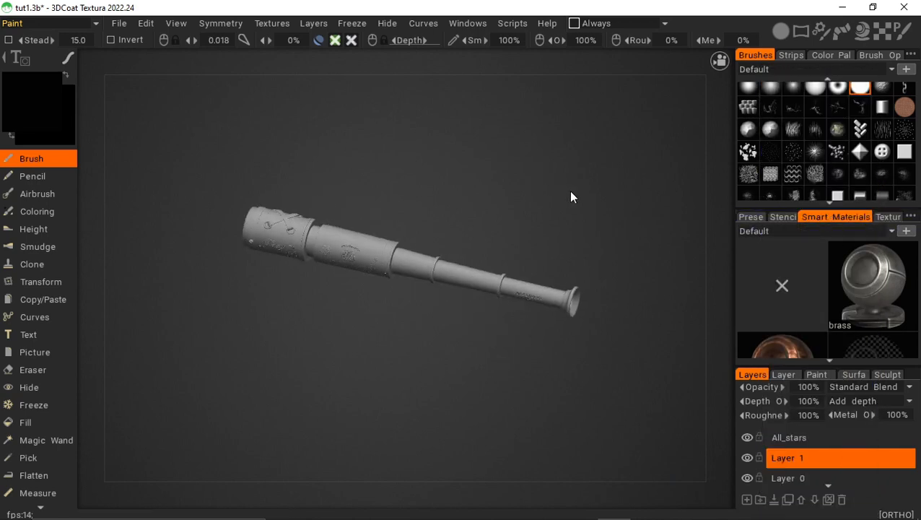
mouse_move(524, 57)
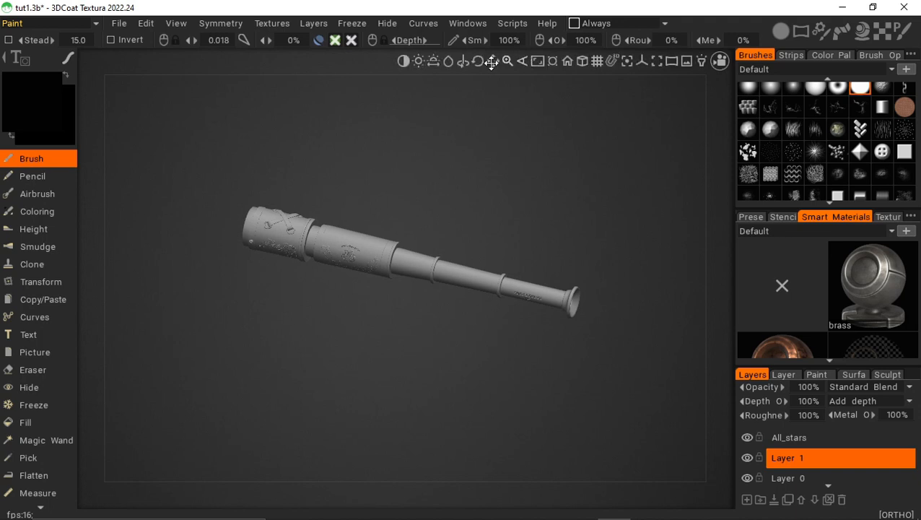
left_click_drag(492, 62, 560, 75)
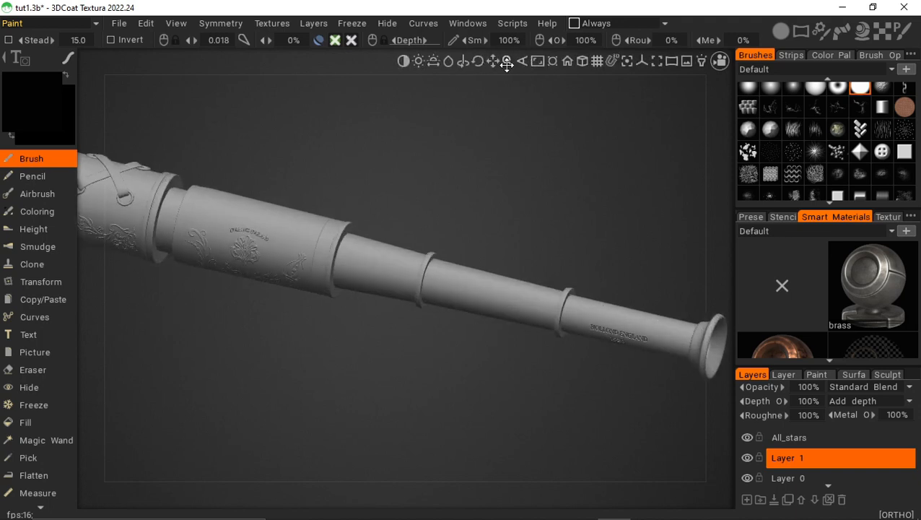
left_click(781, 216)
scroll(803, 287, "down", 1)
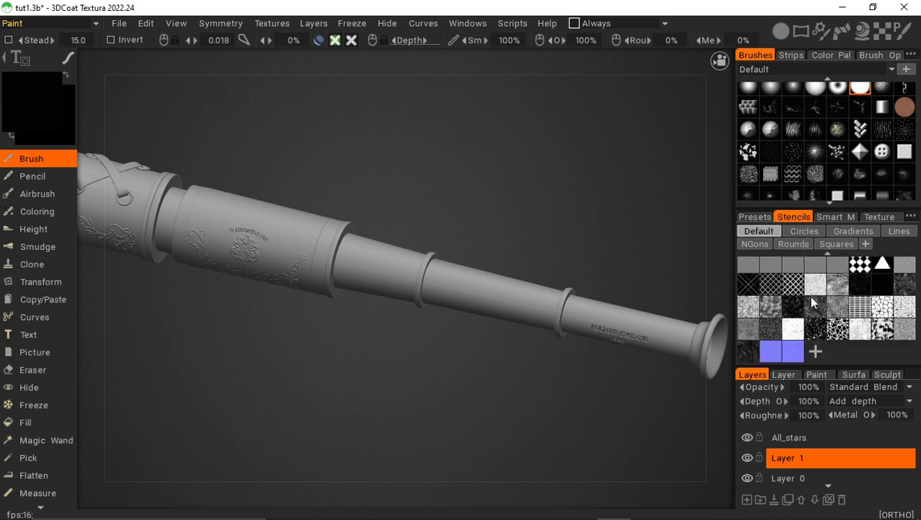
left_click(813, 351)
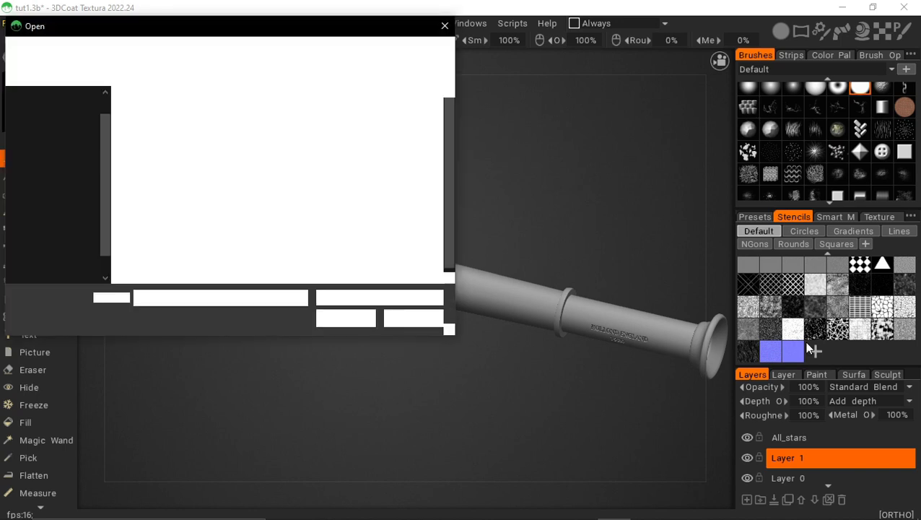
left_click(60, 221)
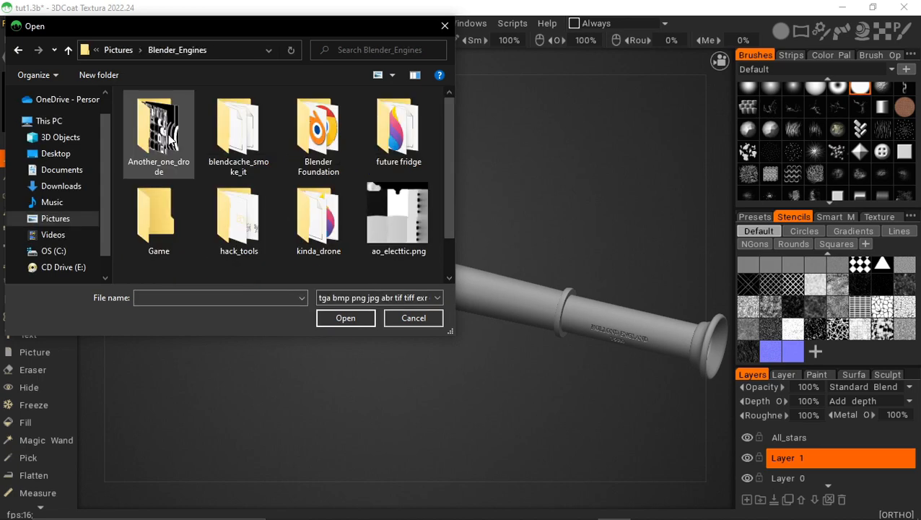
scroll(267, 205, "down", 5)
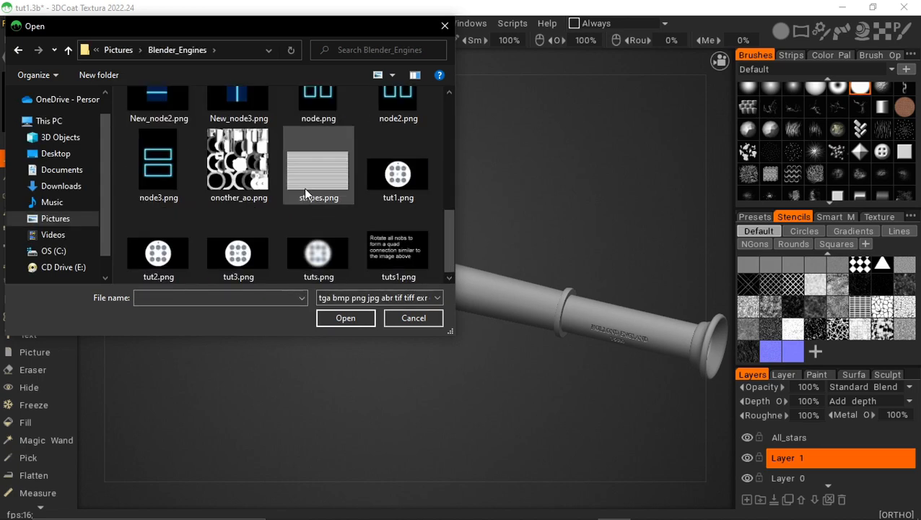
double_click(311, 182)
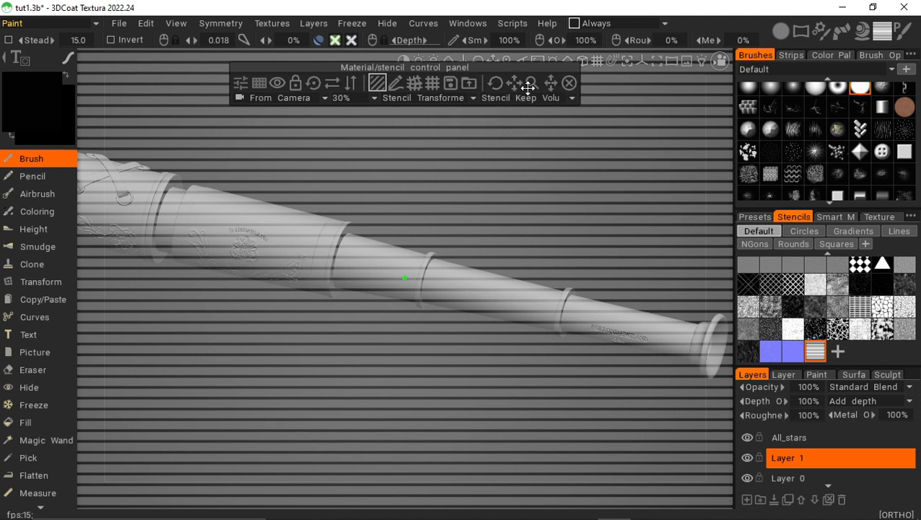
Step: Set the stripes stencil's projection to UV-Mapping and activate the Fill tool with color fill
left_click(324, 98)
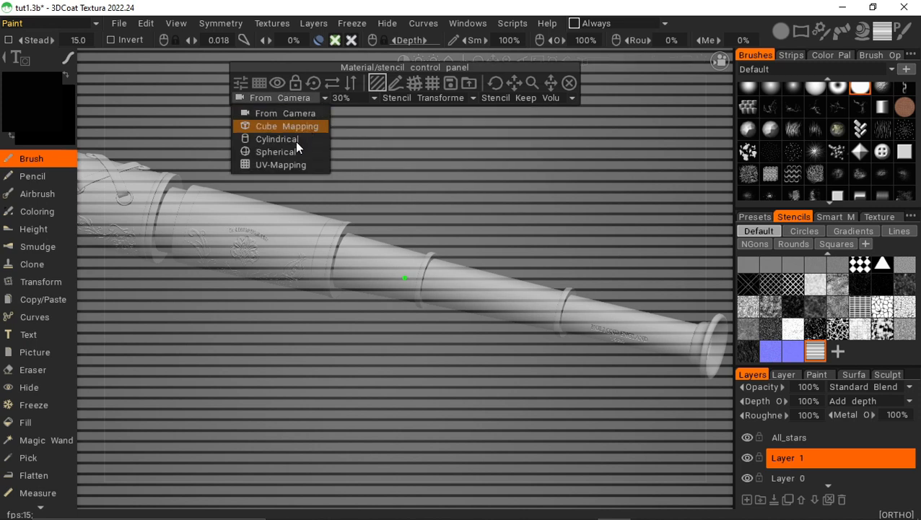
left_click(289, 165)
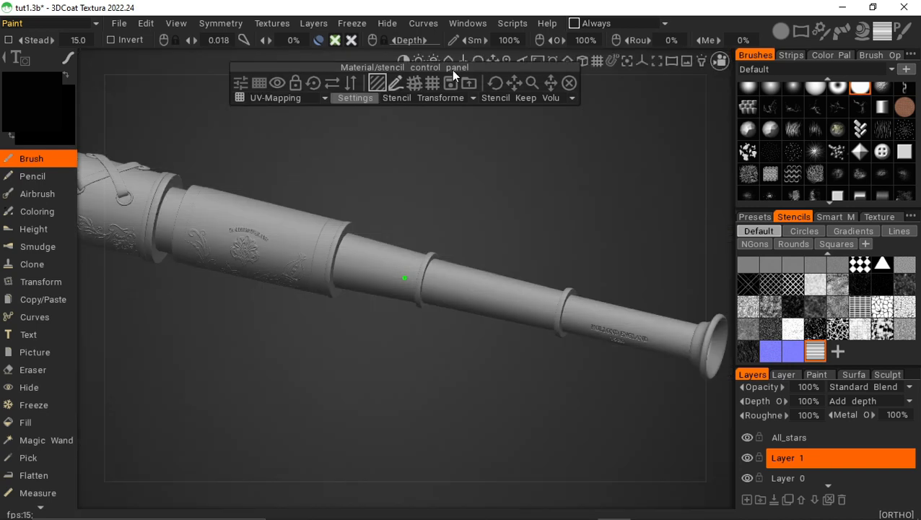
left_click_drag(461, 67, 459, 81)
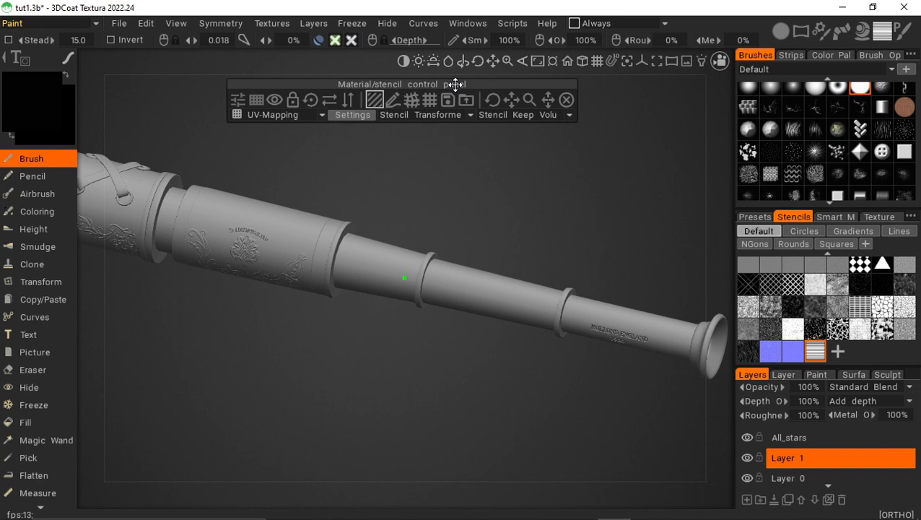
left_click_drag(462, 82, 509, 62)
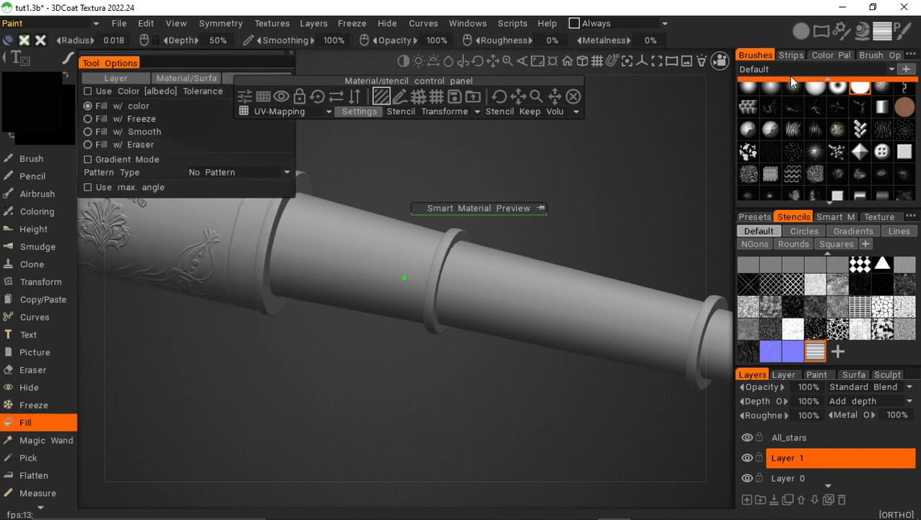
left_click(792, 55)
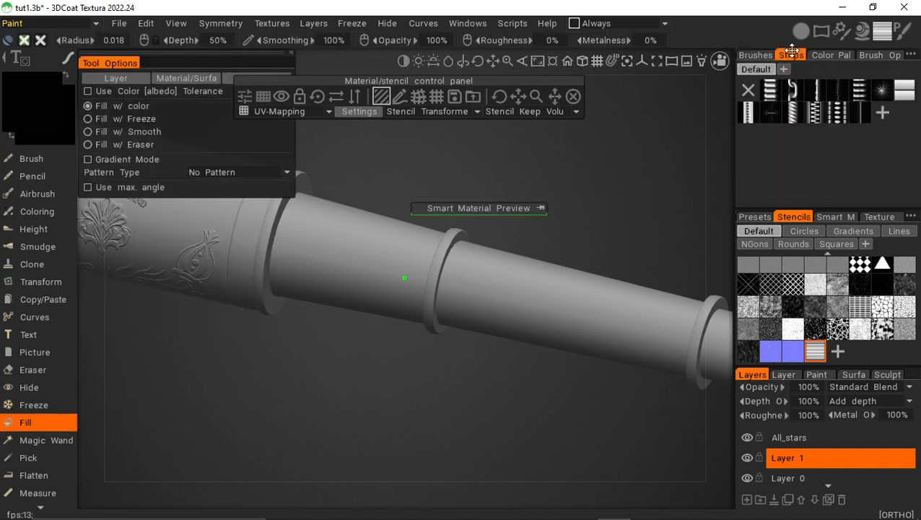
left_click(756, 55)
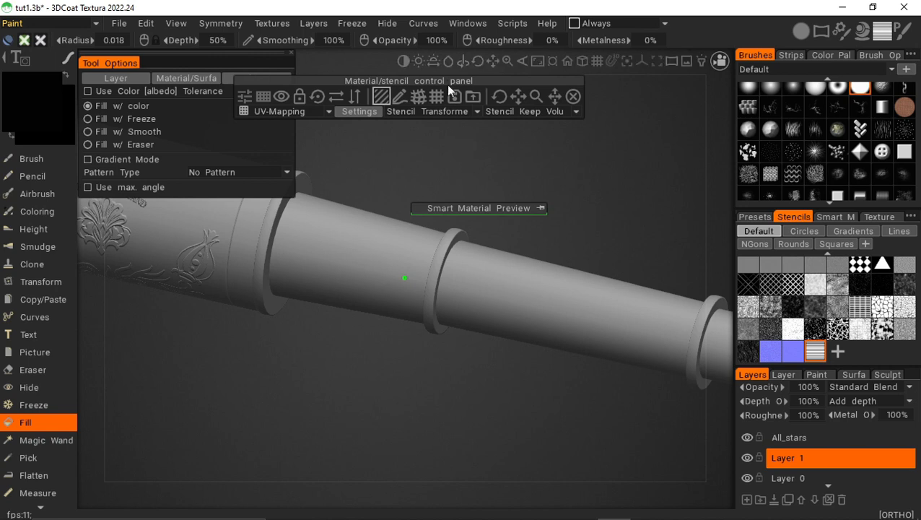
left_click_drag(490, 61, 475, 75)
left_click(540, 209)
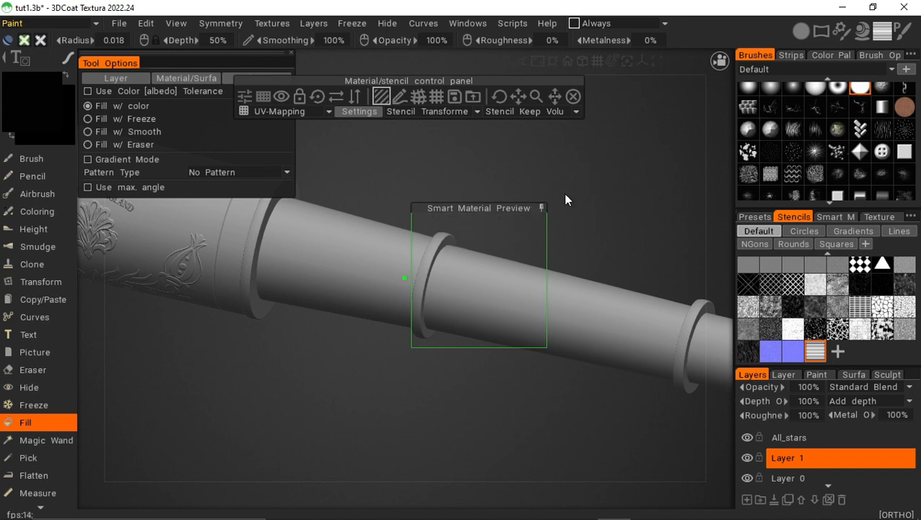
left_click(541, 208)
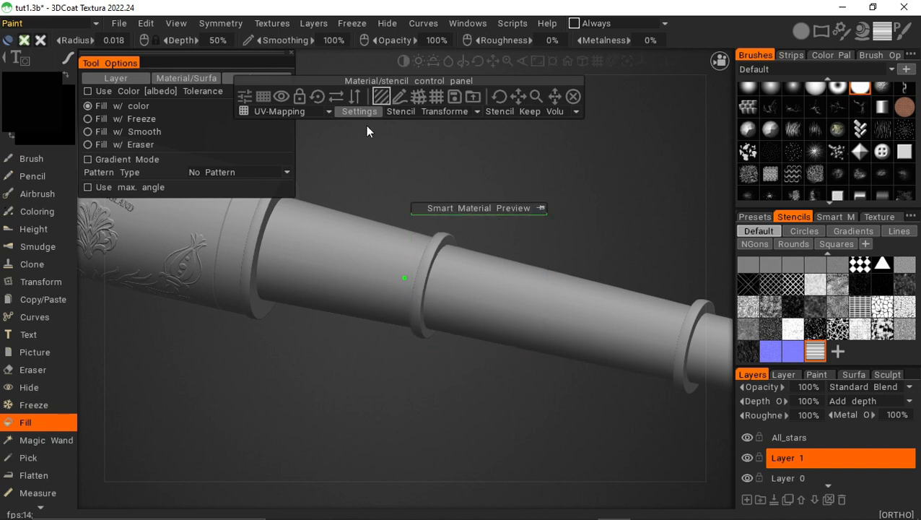
Step: Adjust the stripes stencil's position and scale, and fill the rim at the narrow end of the laced barrel section with it
left_click_drag(394, 78, 429, 78)
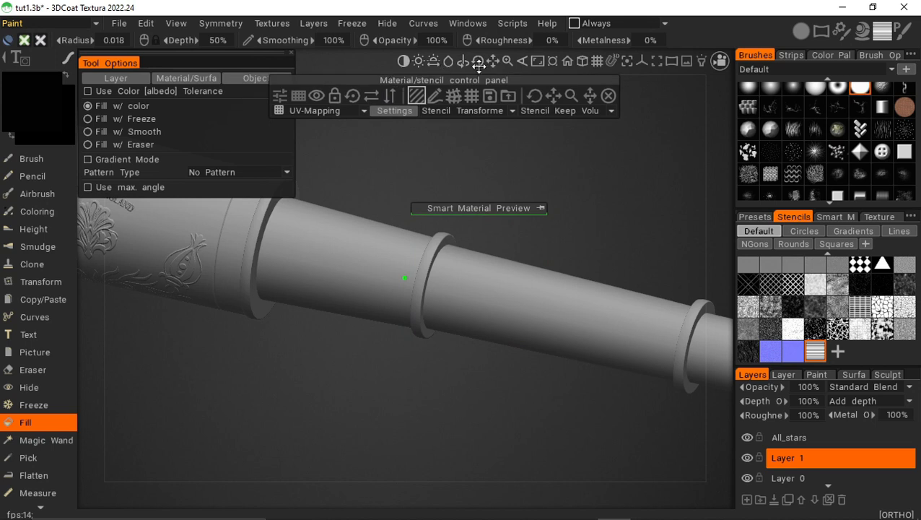
left_click_drag(491, 61, 503, 53)
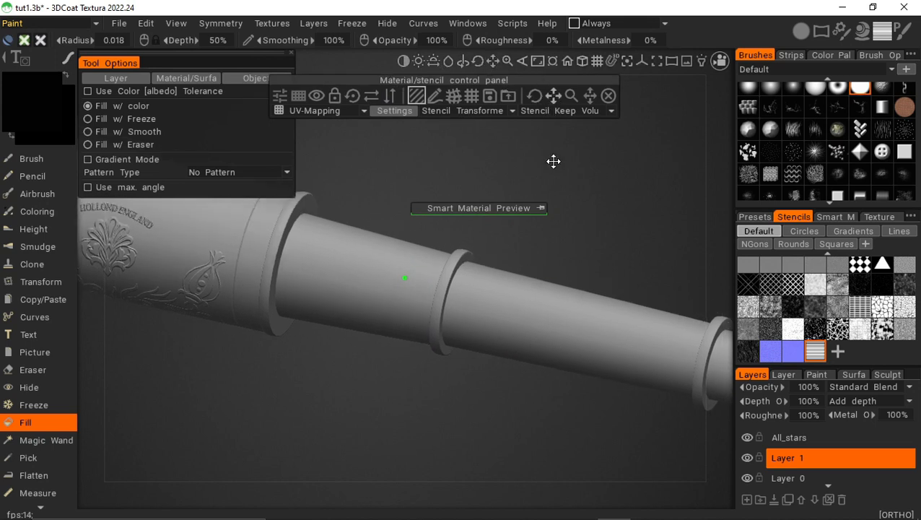
left_click_drag(554, 96, 568, 95)
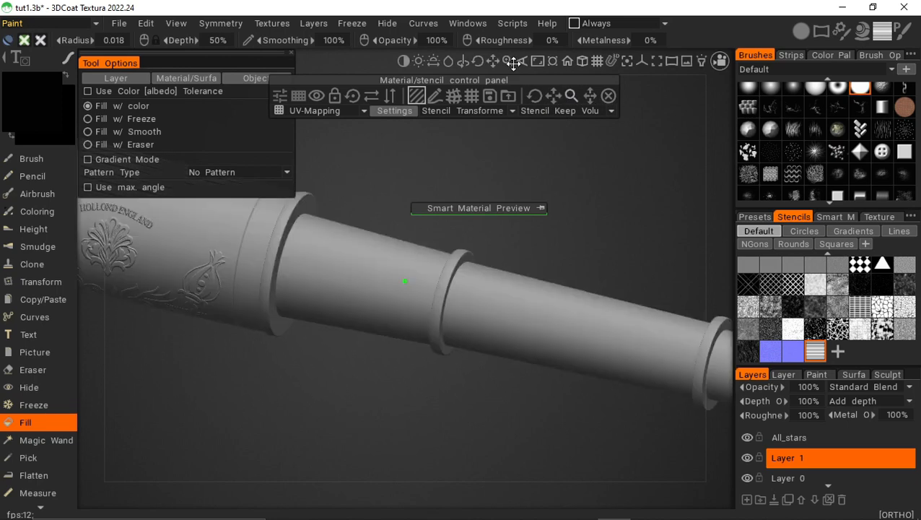
left_click_drag(466, 60, 495, 61)
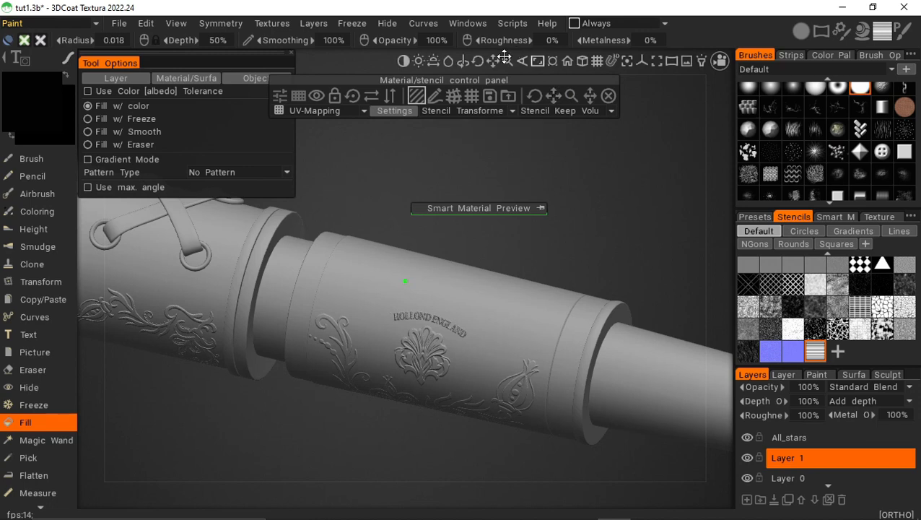
left_click_drag(492, 59, 514, 62)
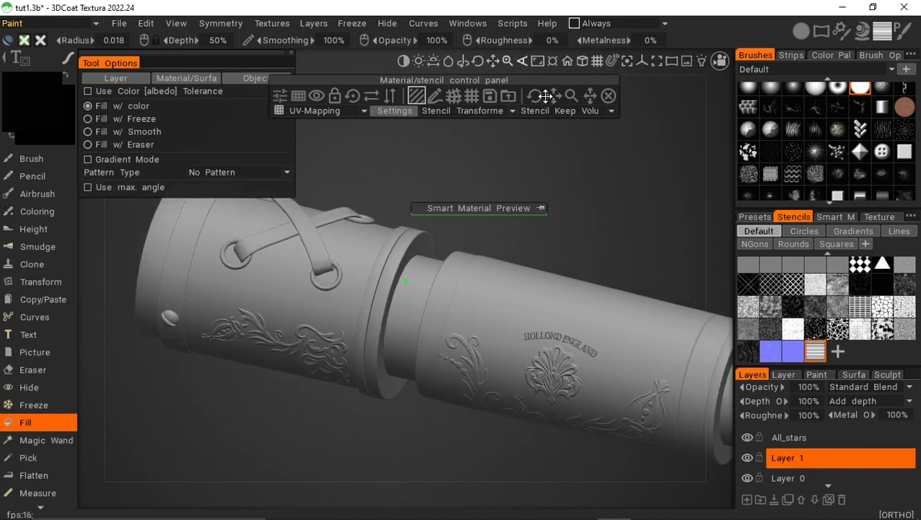
mouse_move(556, 98)
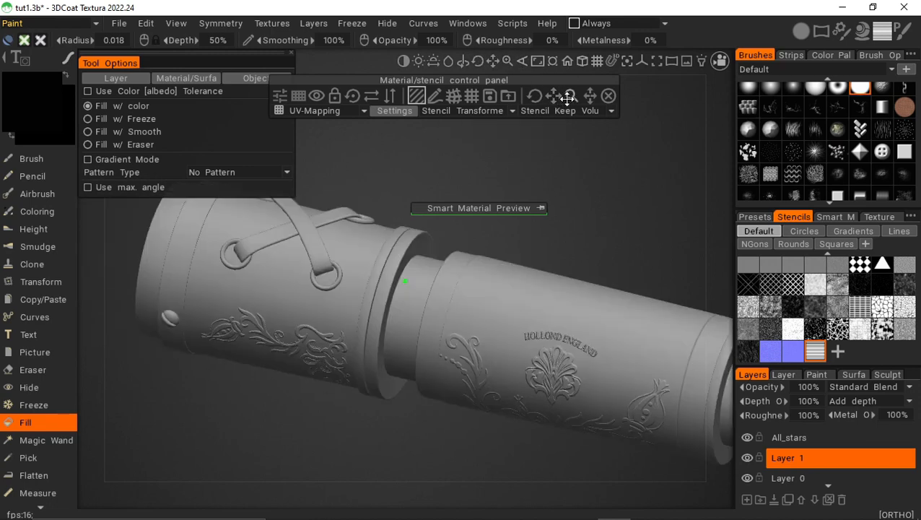
mouse_move(571, 97)
left_mouse_down()
mouse_move(590, 97)
mouse_move(550, 96)
mouse_move(622, 110)
mouse_move(531, 97)
mouse_move(595, 103)
mouse_move(568, 99)
left_mouse_up()
left_click_drag(493, 61, 560, 79)
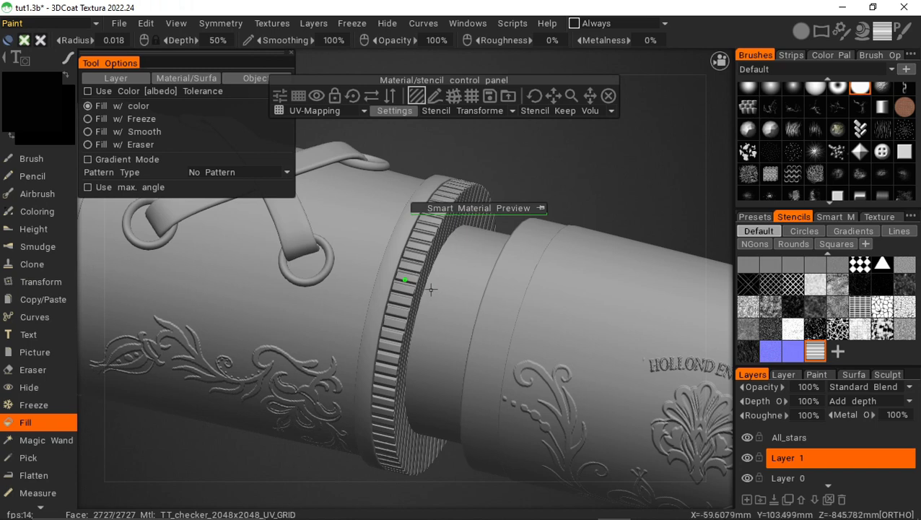
Step: Adjust the stripes stencil's placement and fill the rim at the end of the floral-engraved tube section with it
left_click_drag(568, 167, 526, 156)
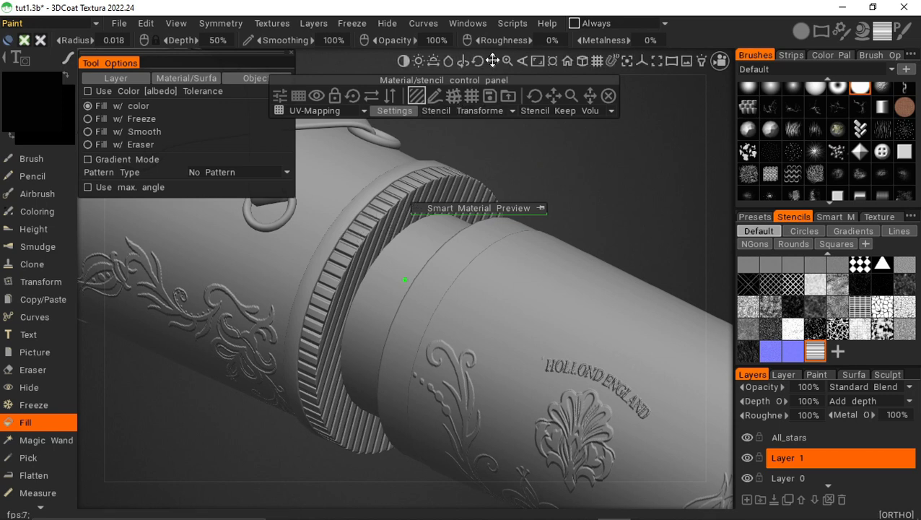
left_click_drag(493, 61, 550, 97)
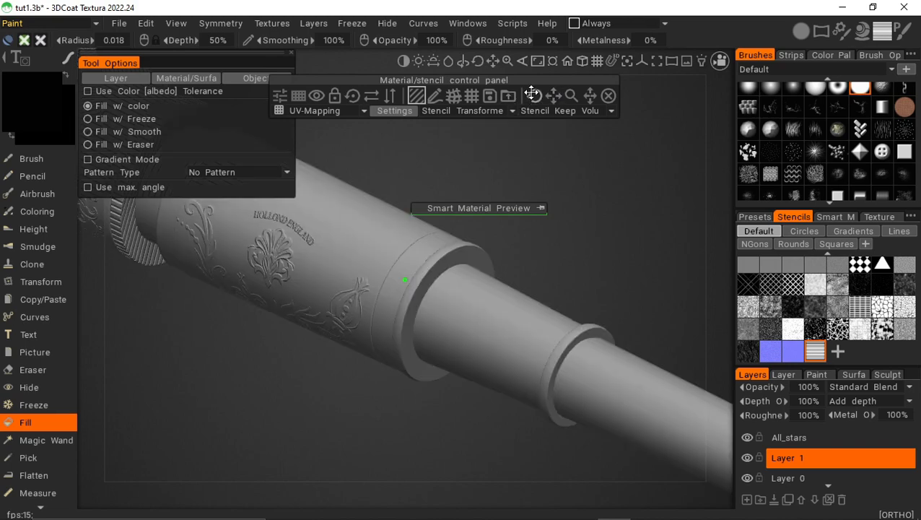
mouse_move(533, 94)
left_mouse_down()
mouse_move(590, 100)
mouse_move(534, 96)
mouse_move(507, 109)
left_mouse_up()
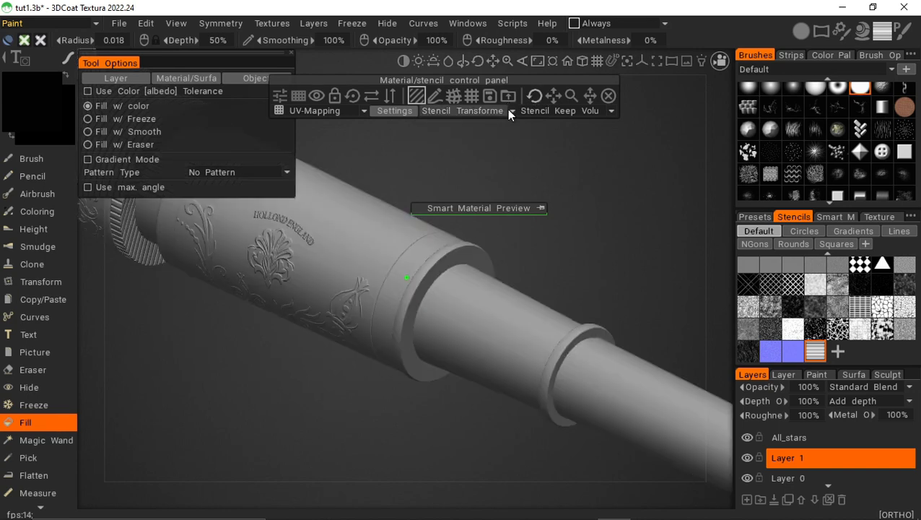
left_click_drag(549, 73, 505, 67)
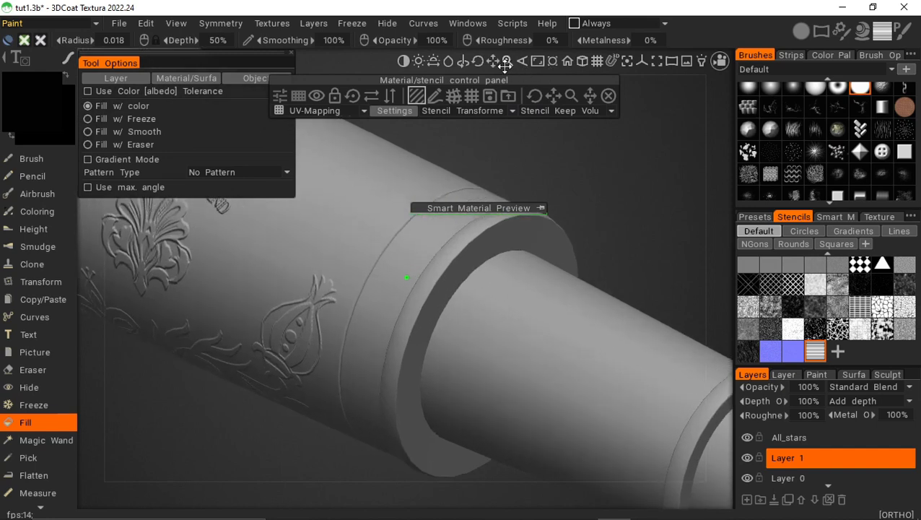
left_click_drag(553, 96, 552, 96)
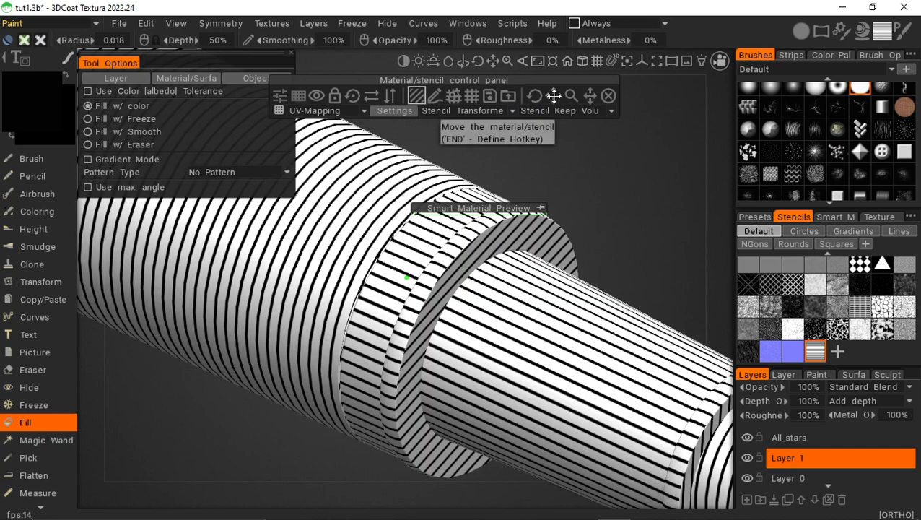
left_click_drag(554, 96, 590, 96)
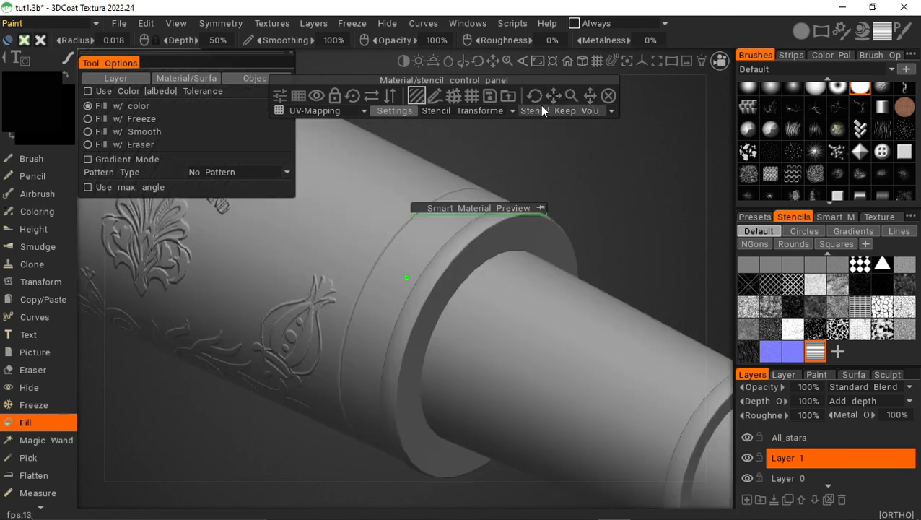
left_click_drag(555, 96, 555, 96)
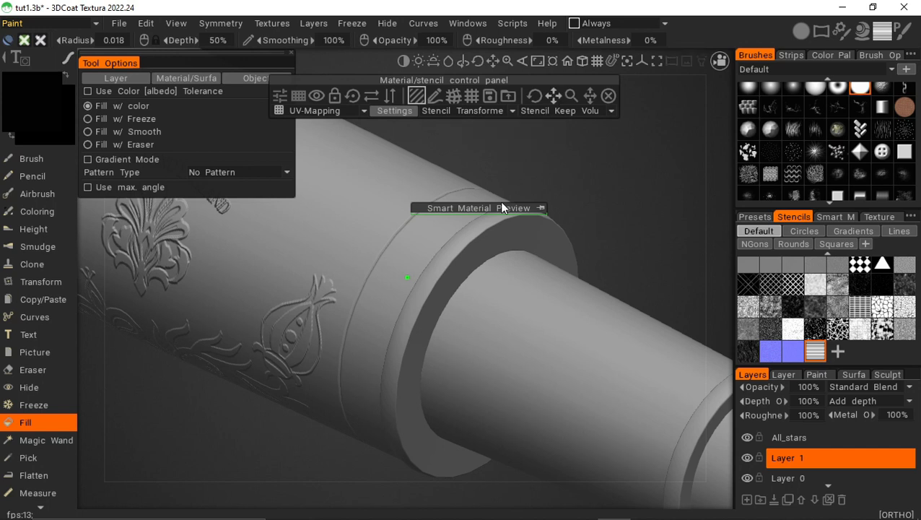
left_click(447, 263)
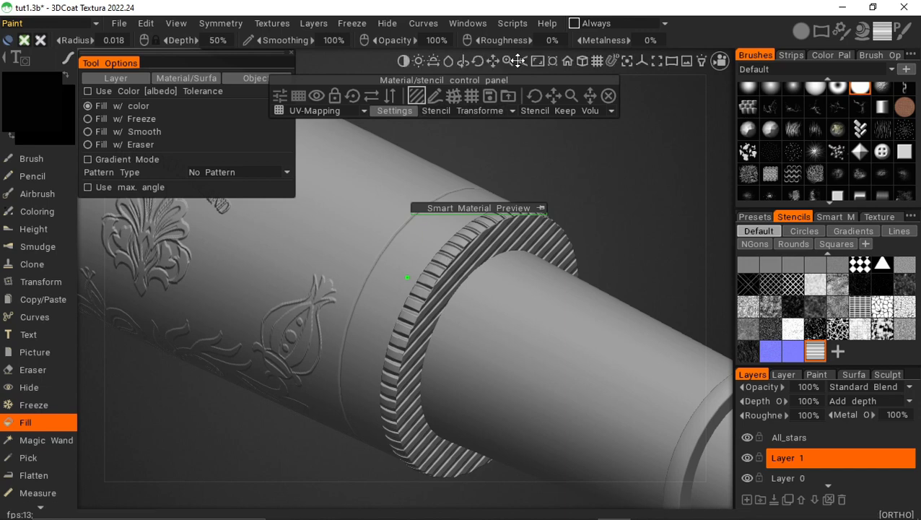
Step: Fill the rims at the ends of the next two narrower tube sections with the stripes stencil
left_click_drag(508, 62, 332, 41)
left_click_drag(507, 62, 547, 70)
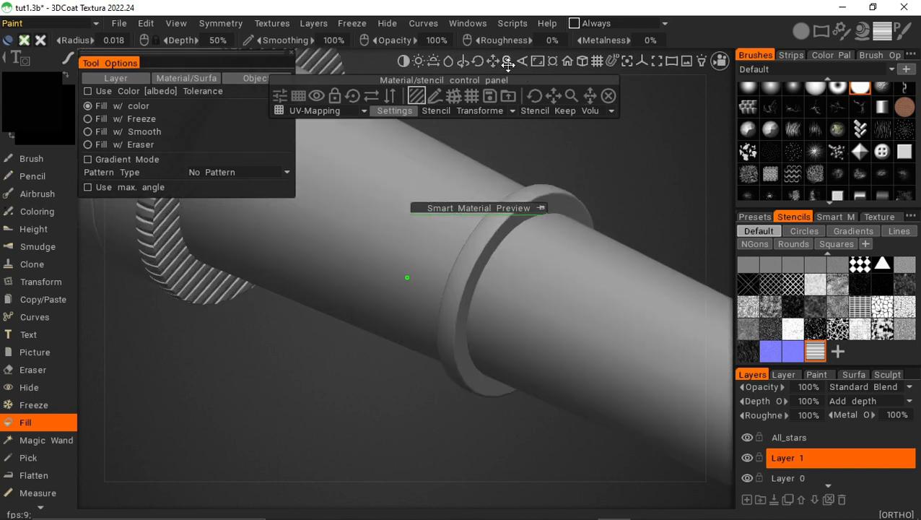
left_click(484, 244)
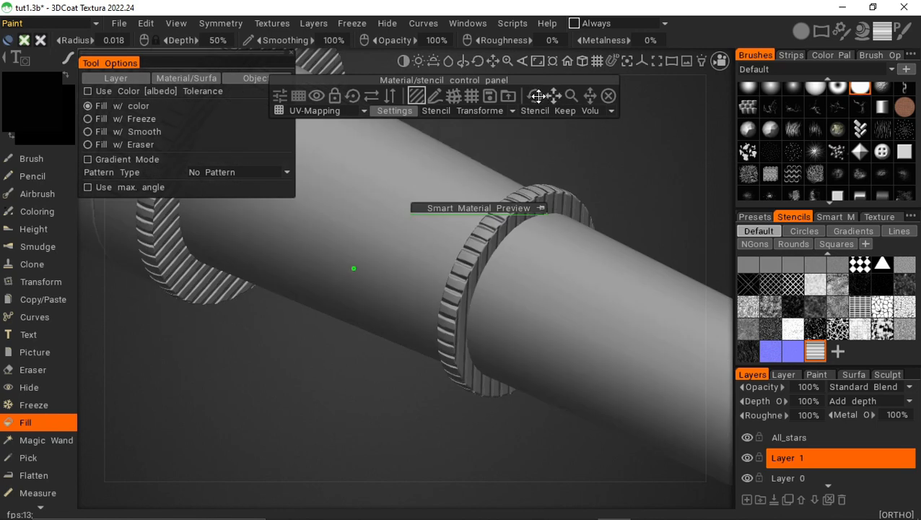
mouse_move(479, 61)
left_mouse_down()
mouse_move(503, 65)
mouse_move(478, 61)
mouse_move(493, 62)
left_mouse_up()
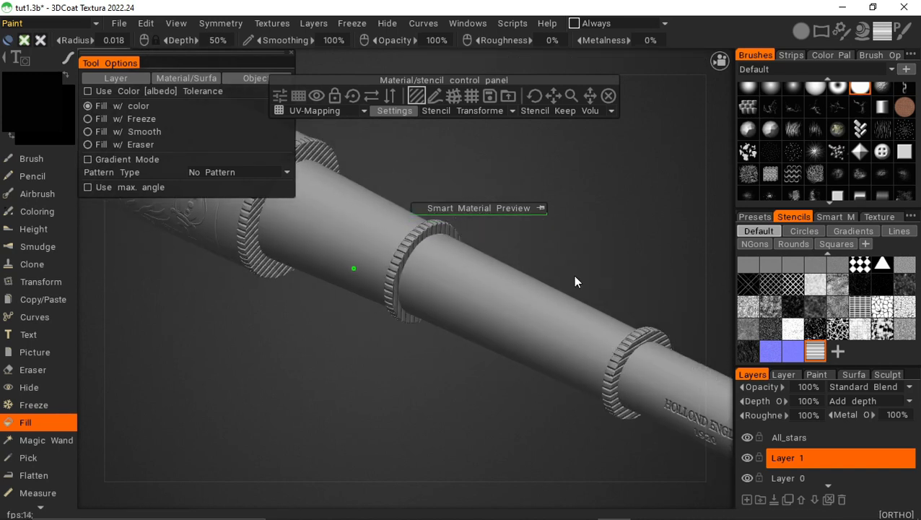
Step: Undock the Texture Editor as an enlarged floating window and set the Fill tool to Fill w/ Eraser
left_click(887, 215)
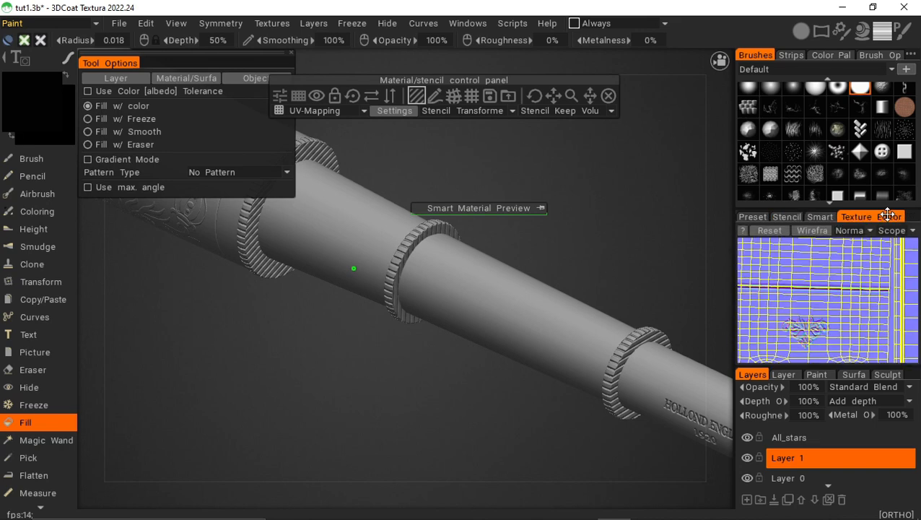
left_click_drag(881, 217, 584, 163)
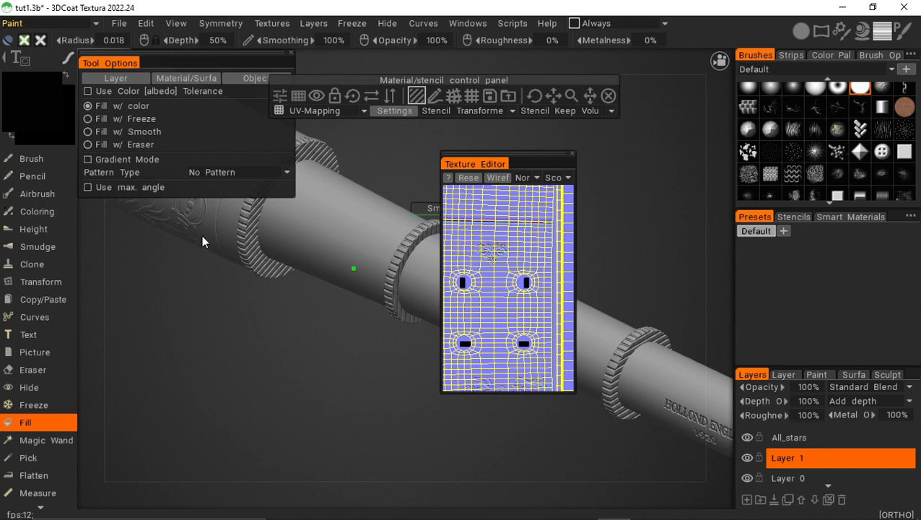
left_click(87, 144)
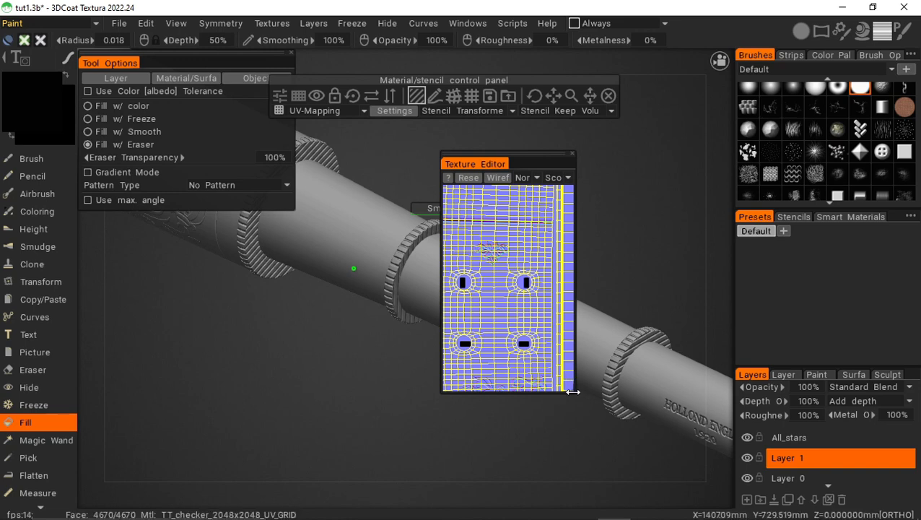
left_click_drag(572, 392, 708, 499)
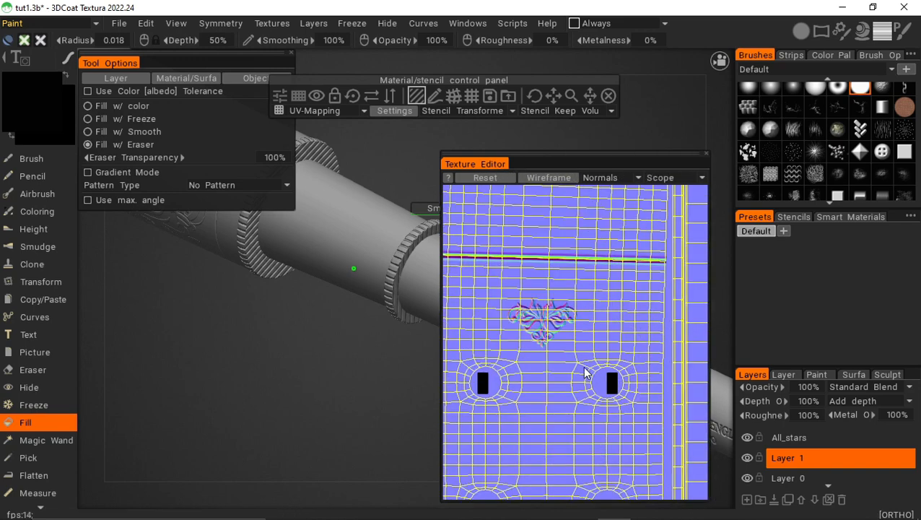
Step: Locate the rims' ring-shaped UV islands in the Texture Editor and deactivate the stripes stencil
scroll(613, 387, "down", 5)
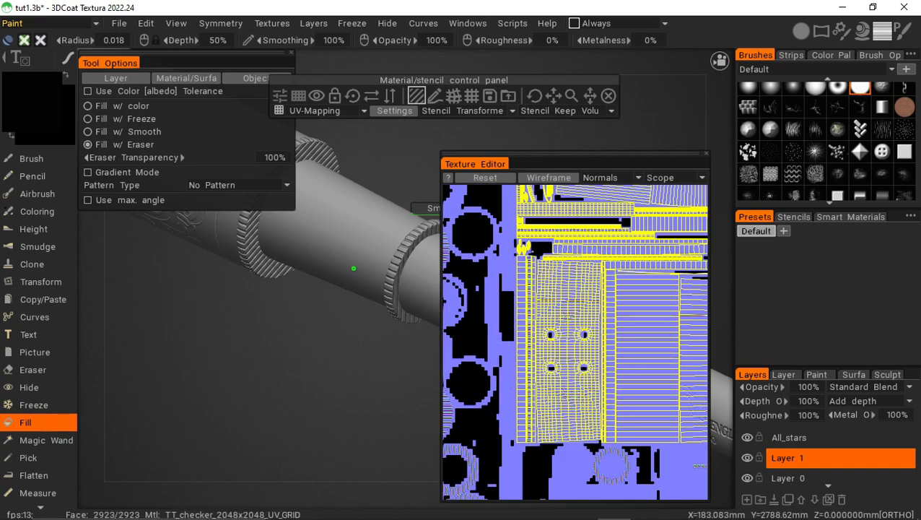
middle_click_drag(449, 330, 361, 407)
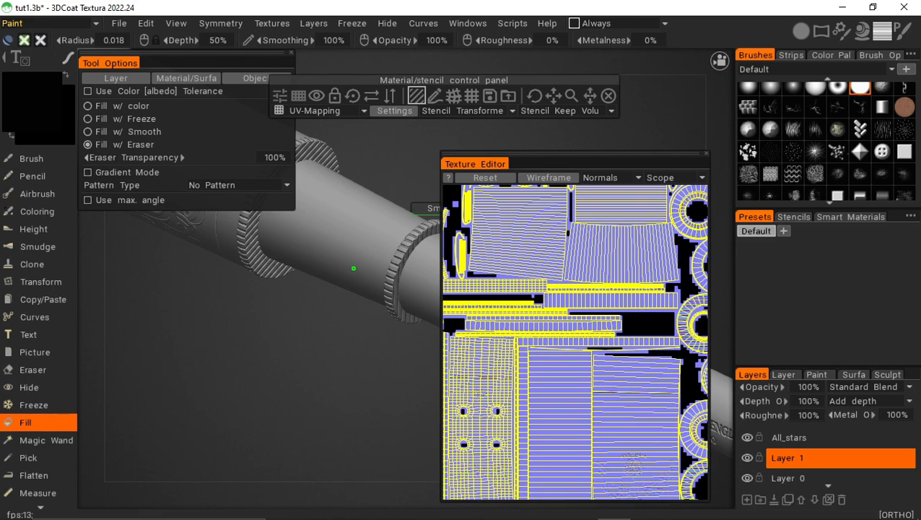
middle_click_drag(653, 328, 568, 315)
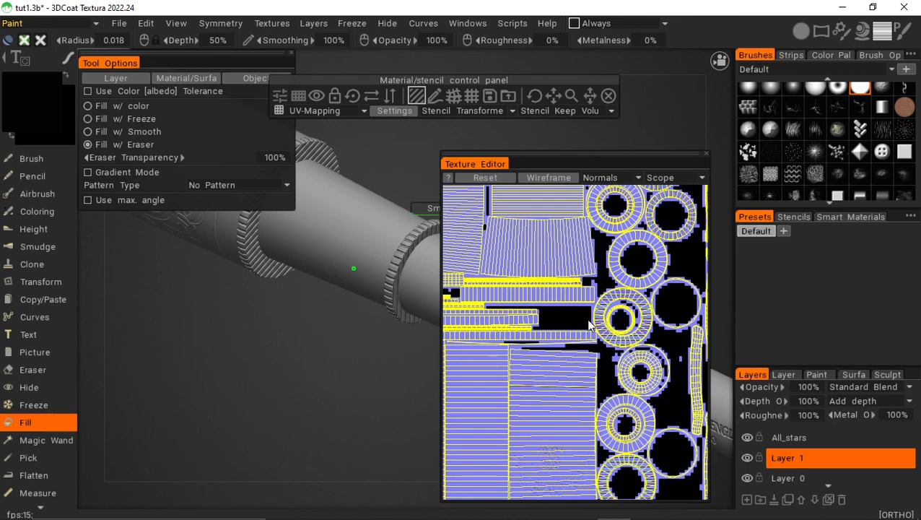
scroll(619, 325, "up", 5)
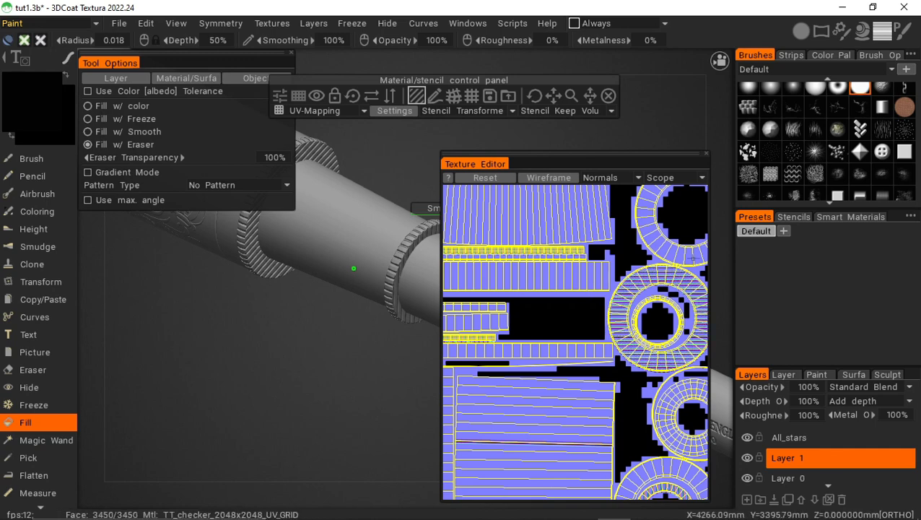
left_click(795, 217)
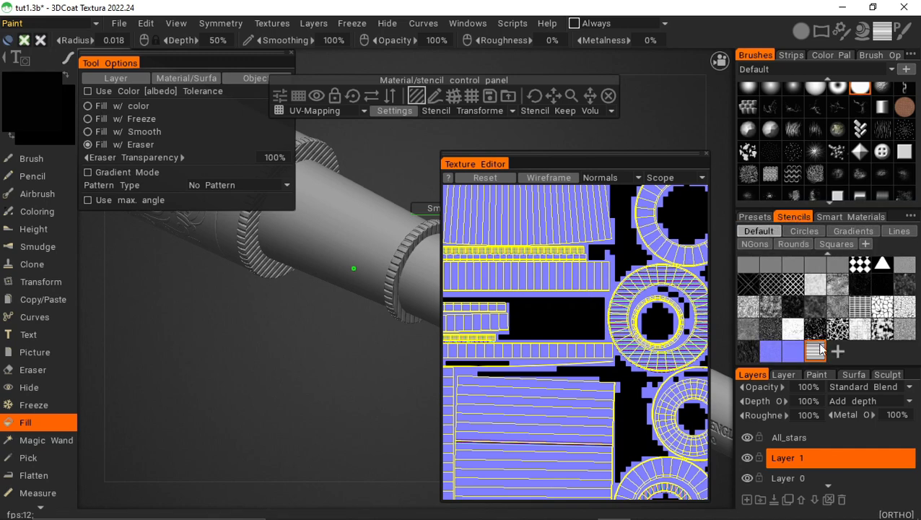
scroll(766, 270, "up", 1)
left_click(754, 266)
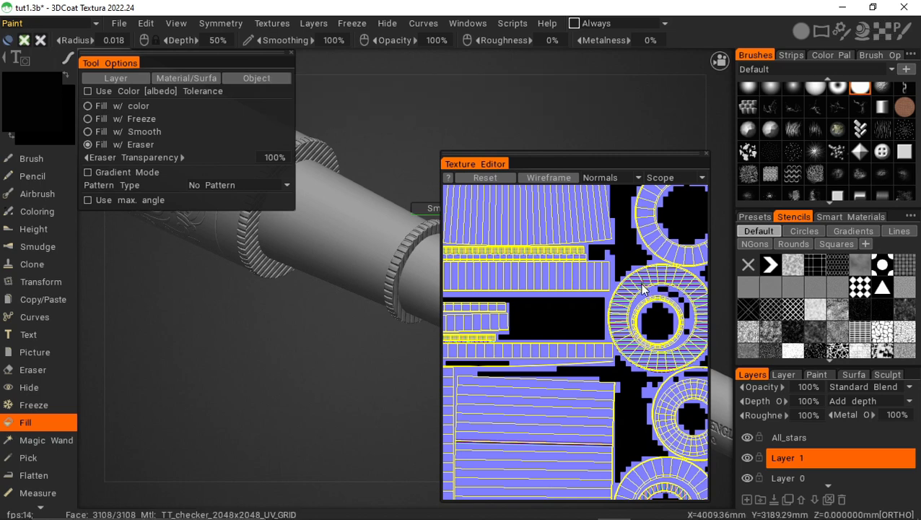
Step: Erase the stripes from the ring-shaped UV islands of the narrower tubes' flat rim faces in the Texture Editor
middle_click_drag(620, 220, 586, 180)
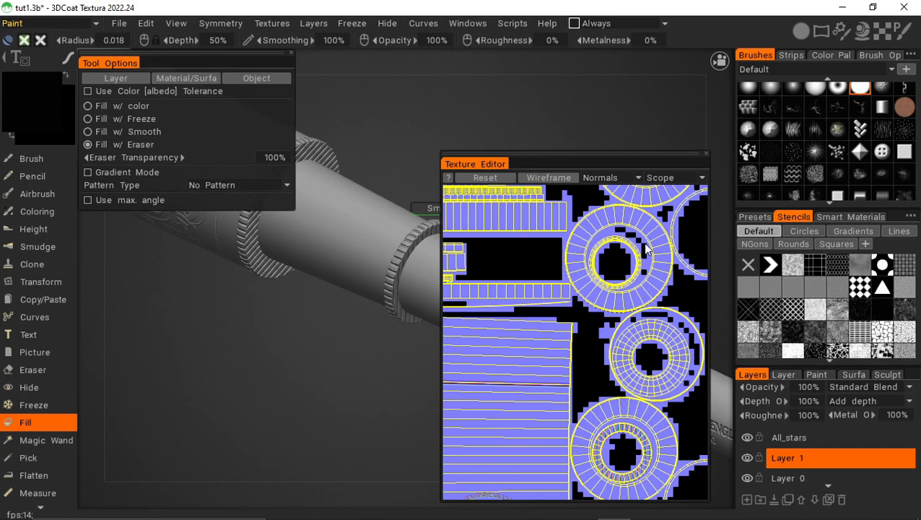
middle_click_drag(652, 247, 546, 147)
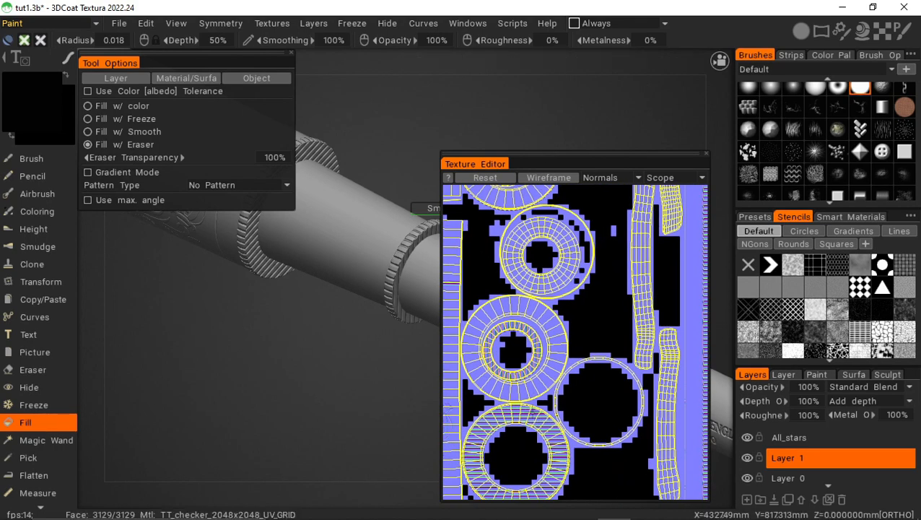
middle_click_drag(588, 326, 625, 193)
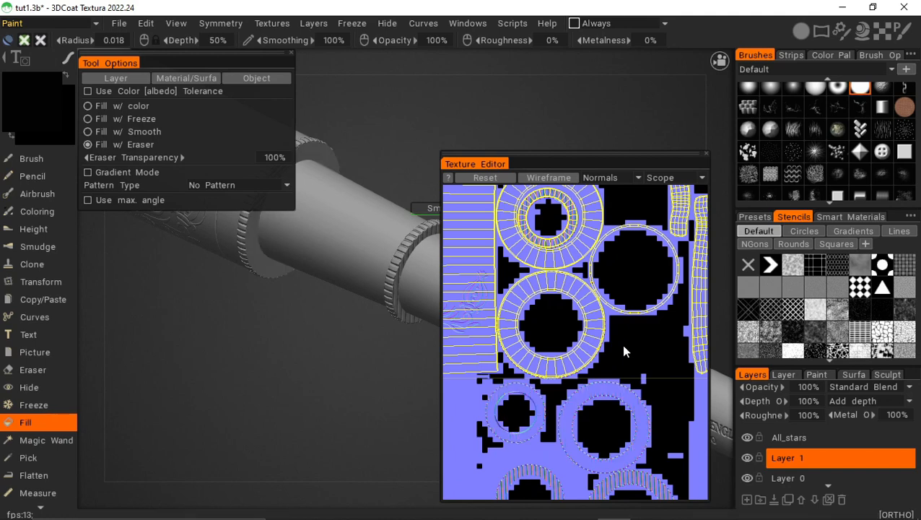
middle_click_drag(621, 344, 657, 250)
middle_click_drag(612, 347, 645, 235)
middle_click_drag(567, 358, 578, 360)
left_click(784, 374)
middle_click_drag(503, 403, 625, 478)
middle_click_drag(483, 306, 552, 331)
left_click(750, 250)
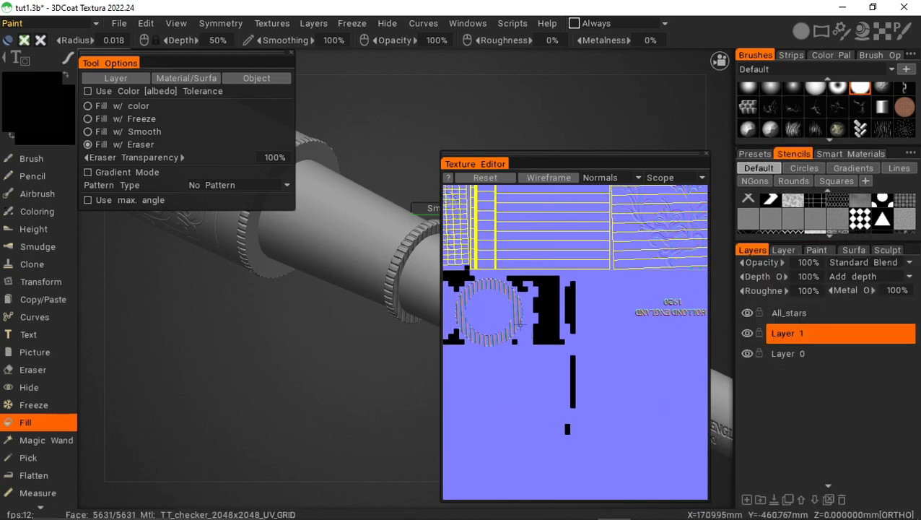
left_click(515, 322)
Step: Erase the stripes from the remaining striped ring island near the floral-engraved section in the Texture Editor
mouse_move(469, 147)
left_mouse_down()
mouse_move(585, 159)
mouse_move(434, 161)
mouse_move(525, 117)
left_mouse_up()
scroll(477, 267, "down", 3)
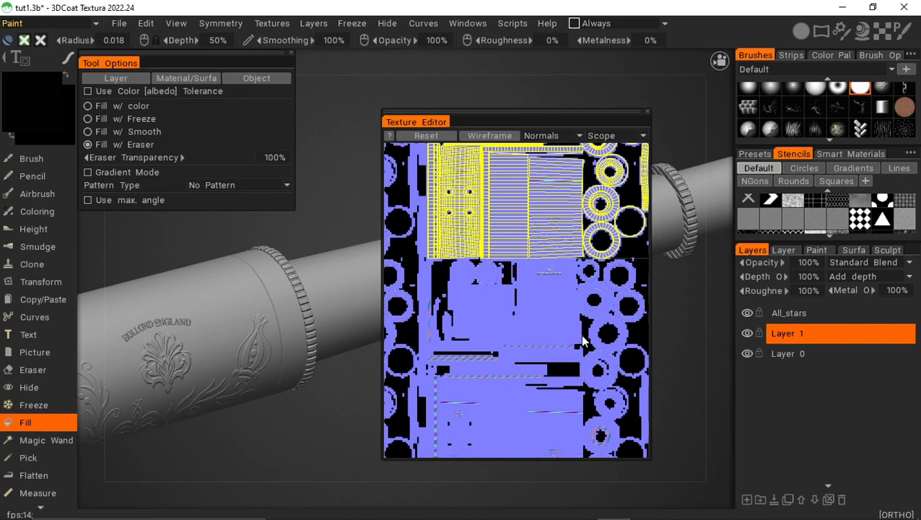
scroll(643, 400, "up", 5)
middle_click_drag(644, 379, 570, 236)
scroll(592, 304, "up", 4)
left_click(578, 282)
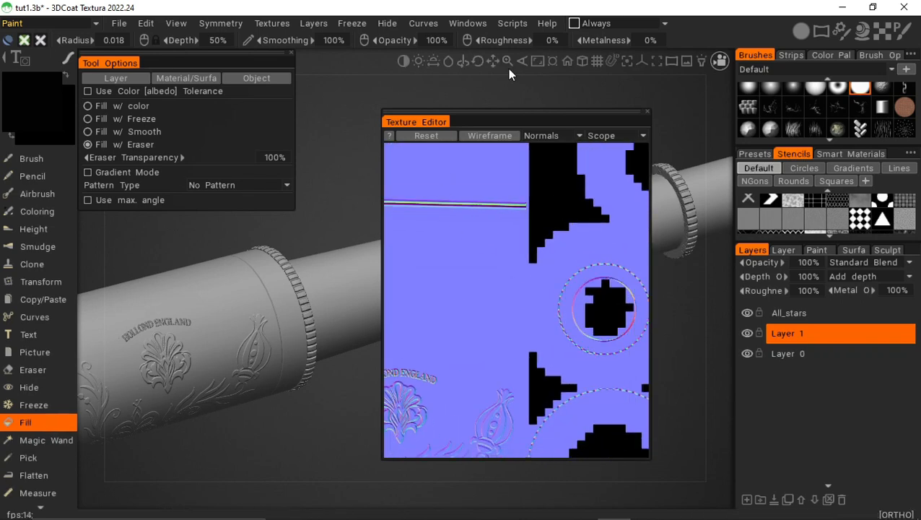
Step: Dock the Texture Editor back beside the stencils and smart materials, and inspect the cleaned rims along the spyglass
left_click_drag(506, 114, 429, 162)
middle_click_drag(570, 54, 367, 71)
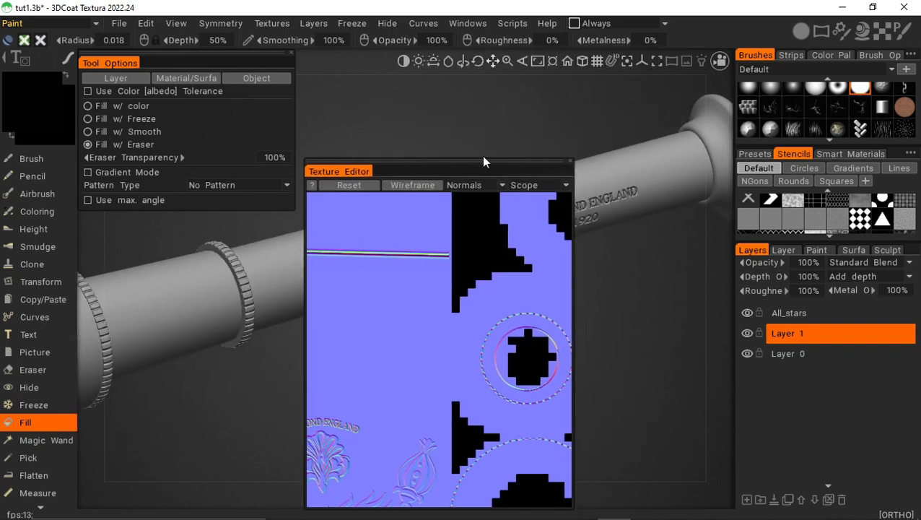
left_click_drag(525, 164, 810, 164)
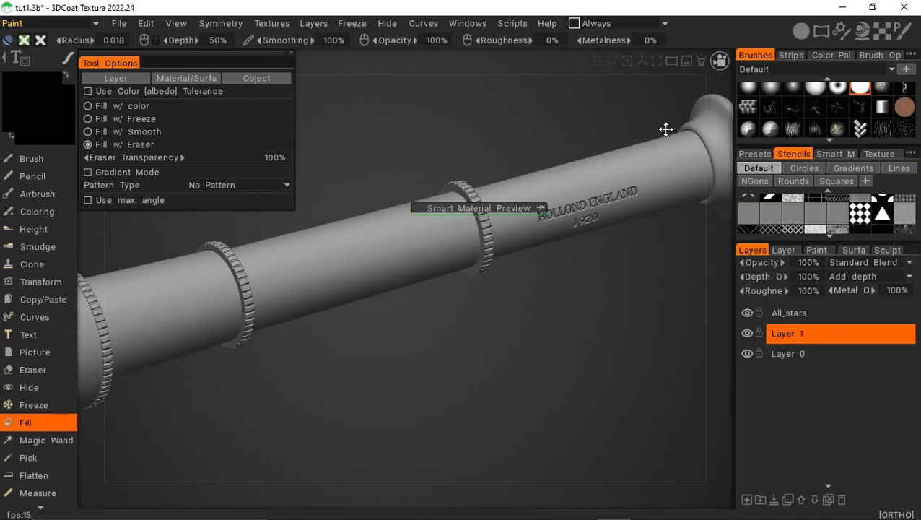
left_click_drag(666, 127, 546, 118)
left_click_drag(486, 61, 491, 60)
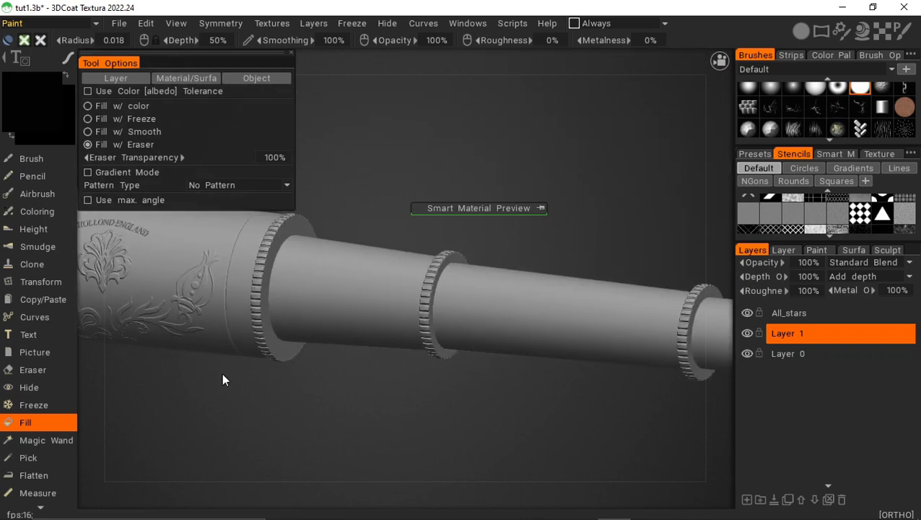
left_click_drag(221, 372, 211, 345)
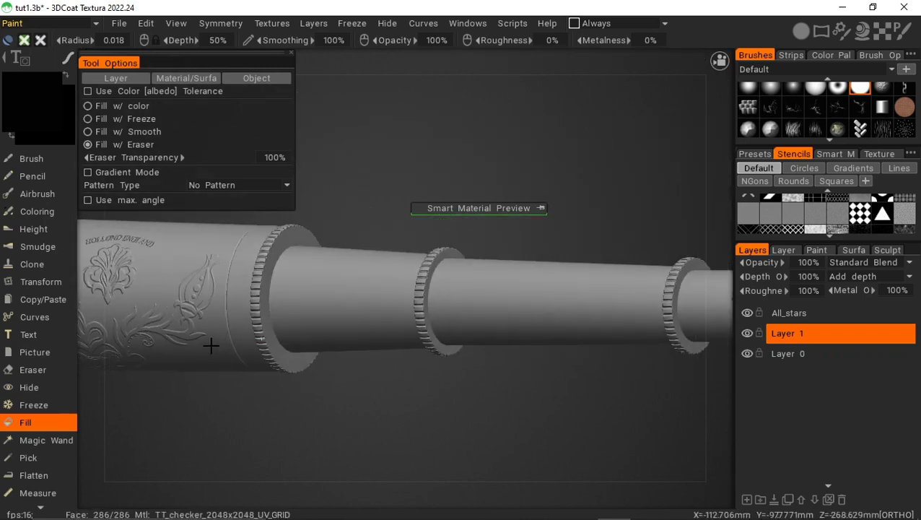
mouse_move(494, 60)
left_mouse_down()
mouse_move(846, 30)
mouse_move(494, 62)
left_mouse_up()
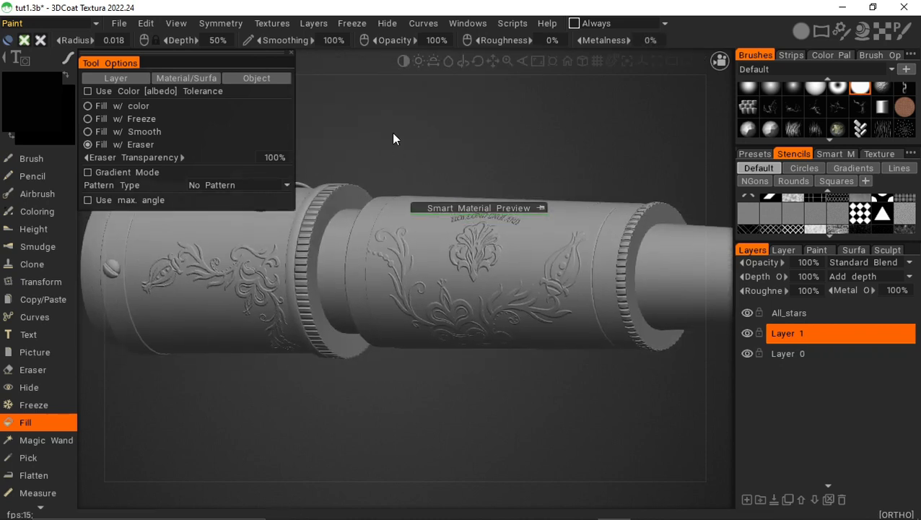
left_click_drag(390, 137, 463, 137)
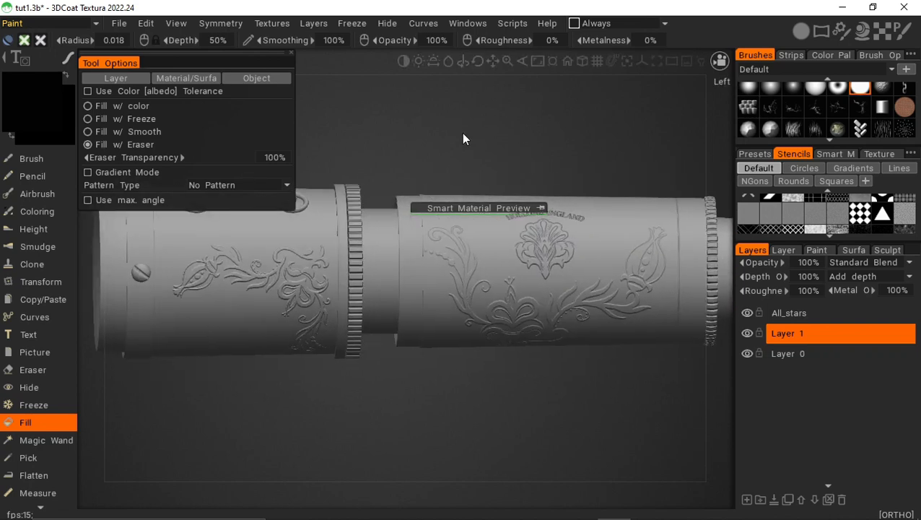